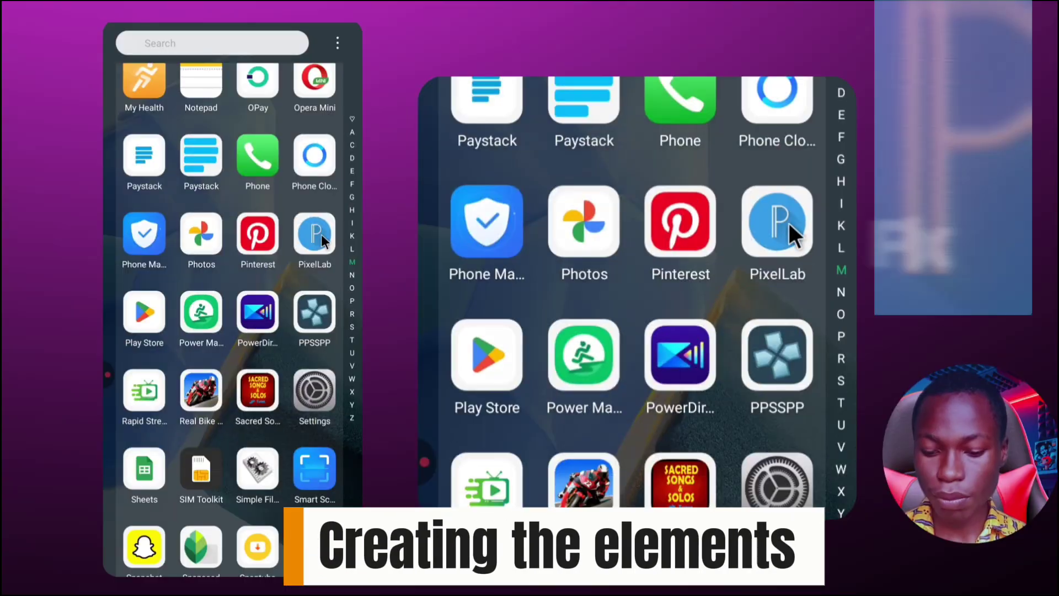
# Open PixelLab and delete the default New Text object from the canvas.
pyautogui.click(779, 236)
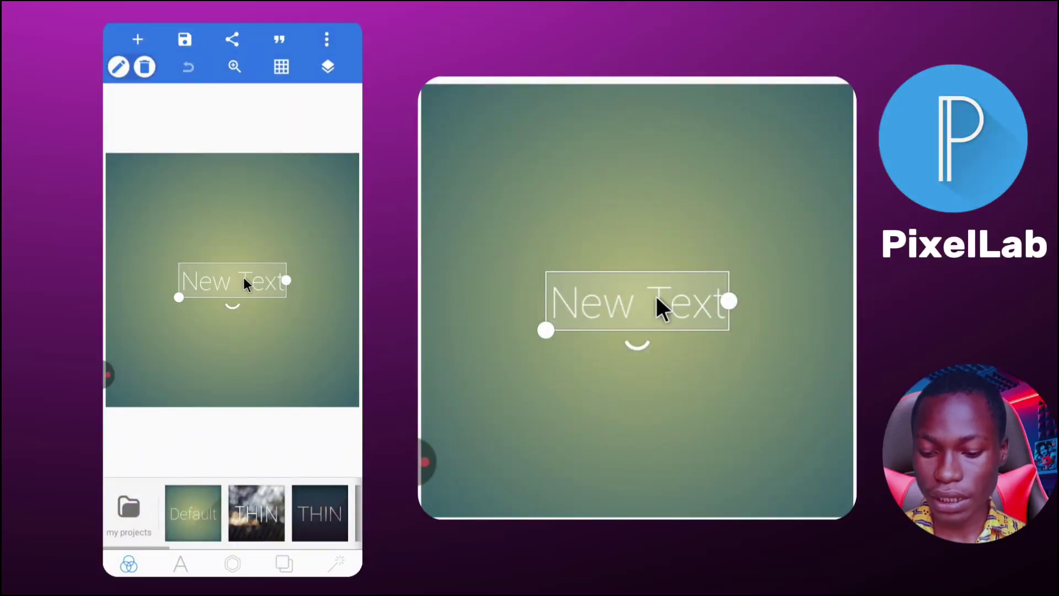
pyautogui.click(150, 68)
pyautogui.click(311, 338)
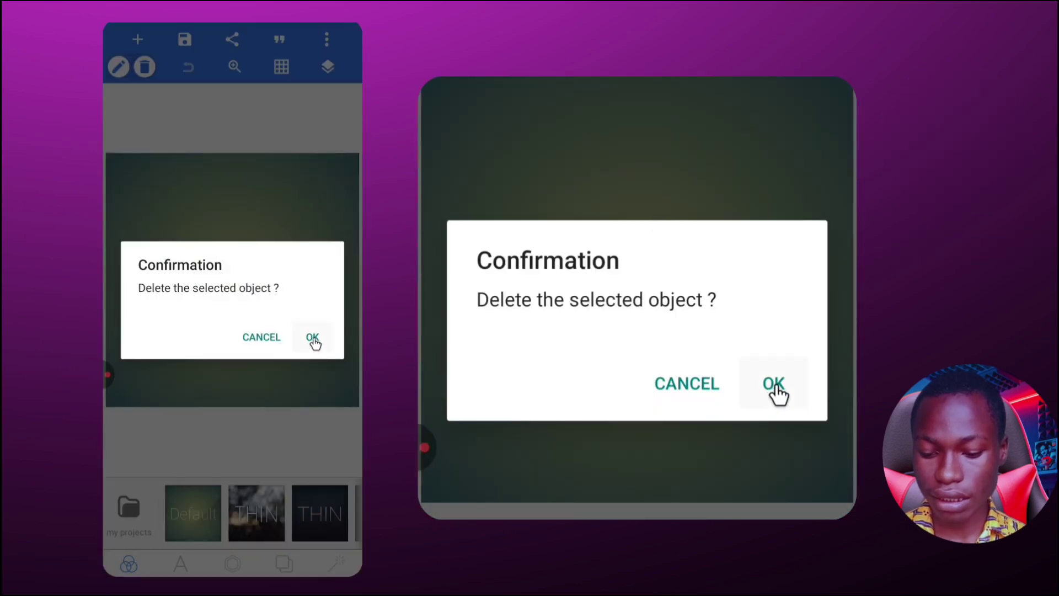
# Add a rectangle shape, narrow it to a portrait proportion and set its corner radius to 10%.
pyautogui.click(233, 562)
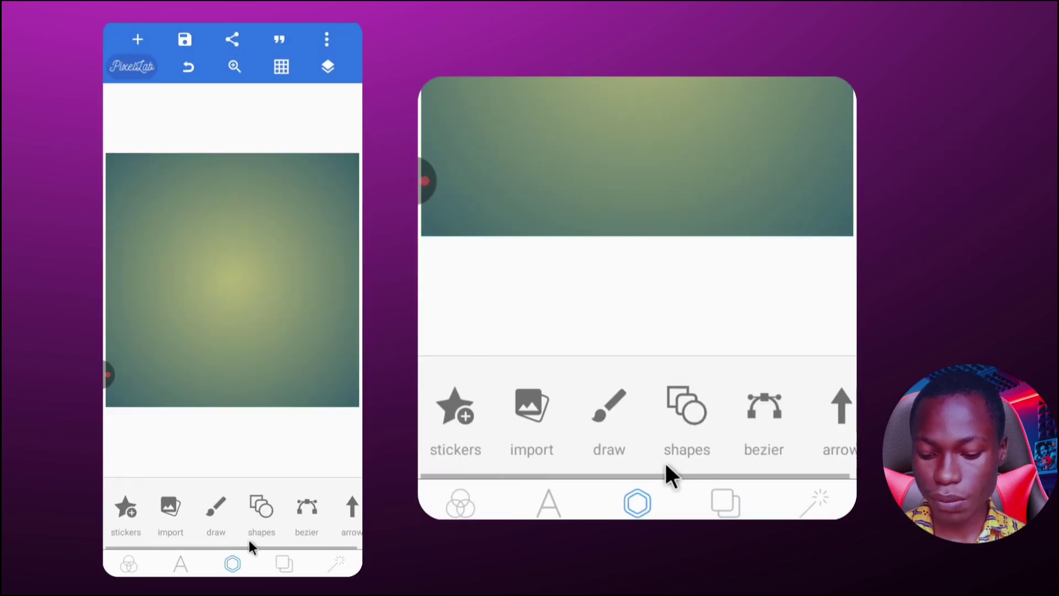
pyautogui.click(260, 508)
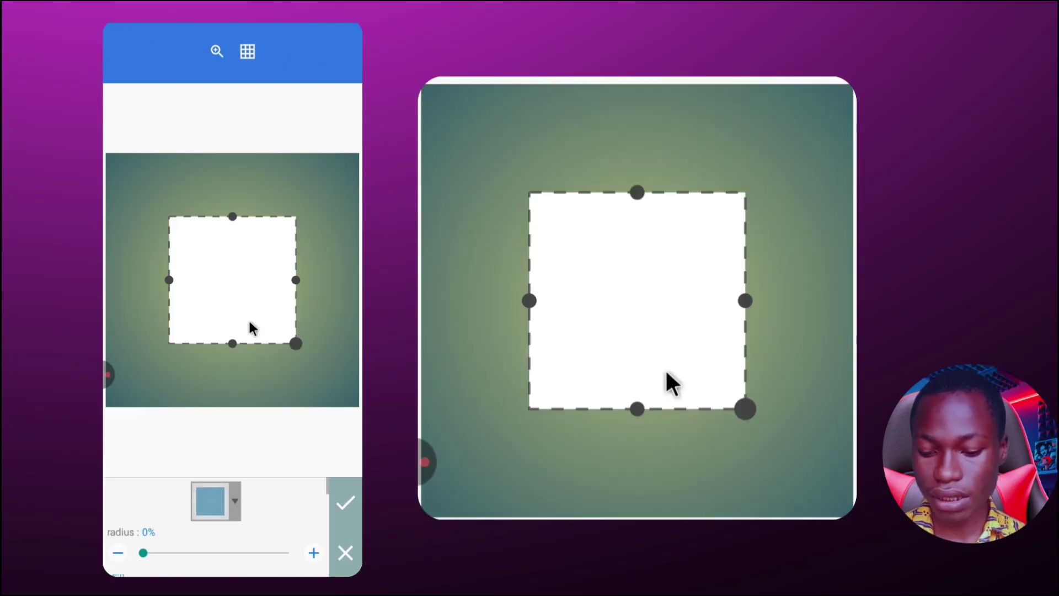
pyautogui.moveTo(749, 301); pyautogui.dragTo(679, 386)
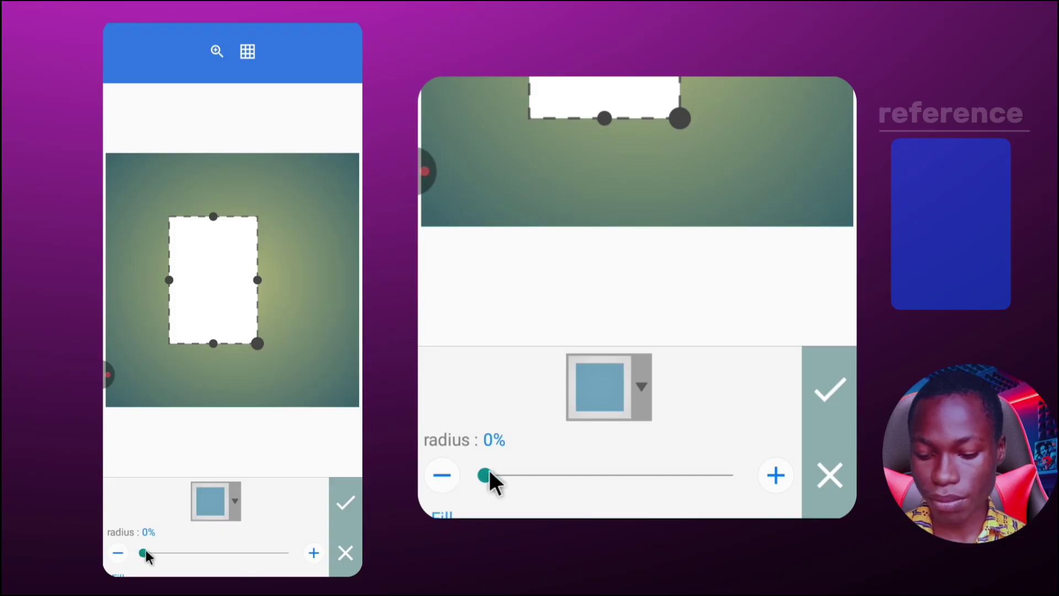
pyautogui.moveTo(161, 551); pyautogui.dragTo(168, 551)
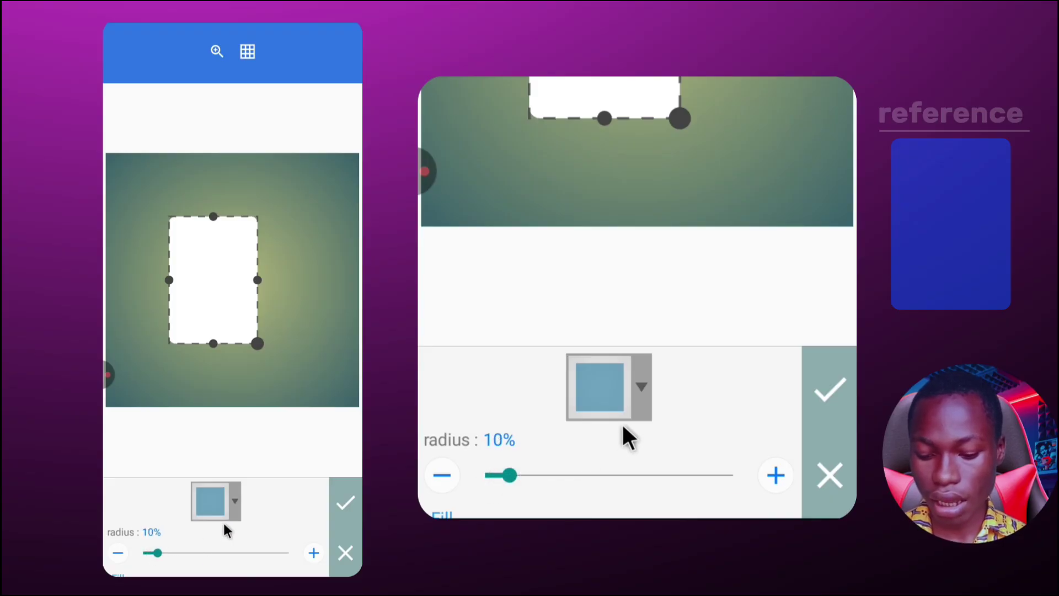
# Fill the portrait rectangle with blue and reduce its fill opacity so it is semi-transparent.
pyautogui.scroll(-5, 227, 531)
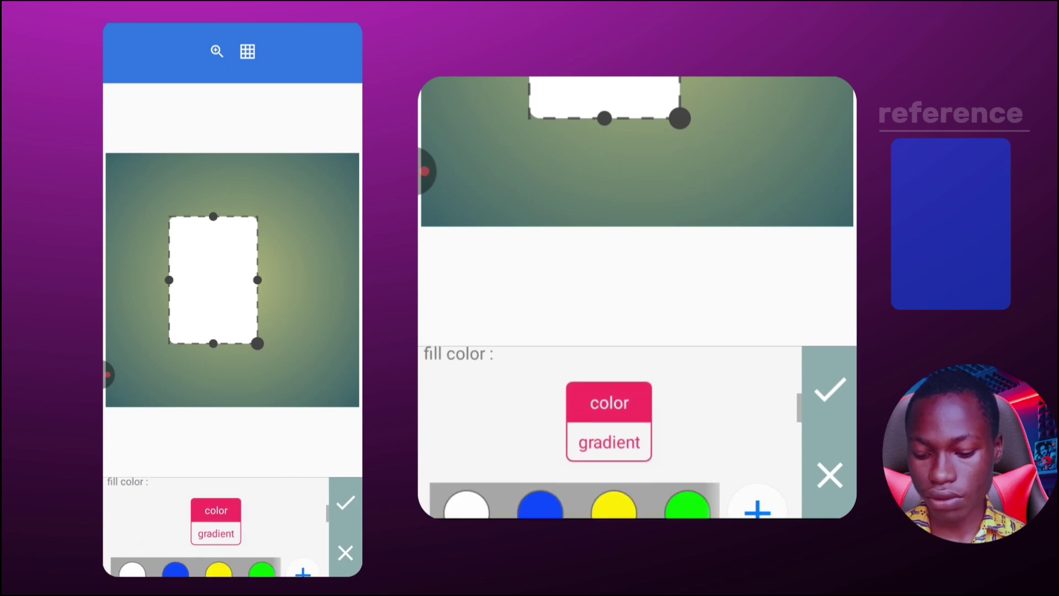
pyautogui.scroll(-2, 226, 530)
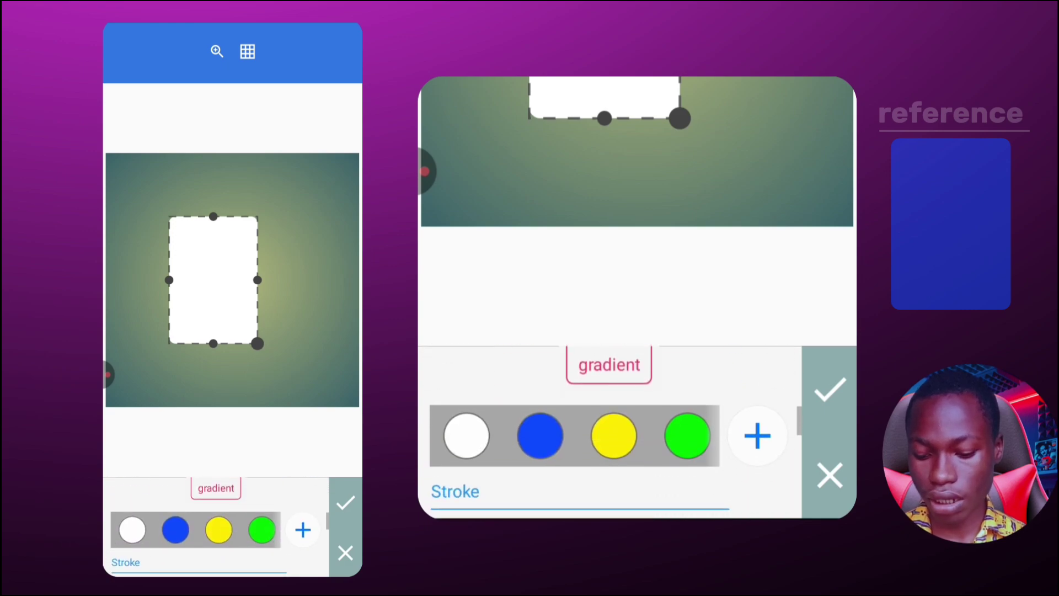
pyautogui.click(176, 529)
pyautogui.scroll(5, 141, 507)
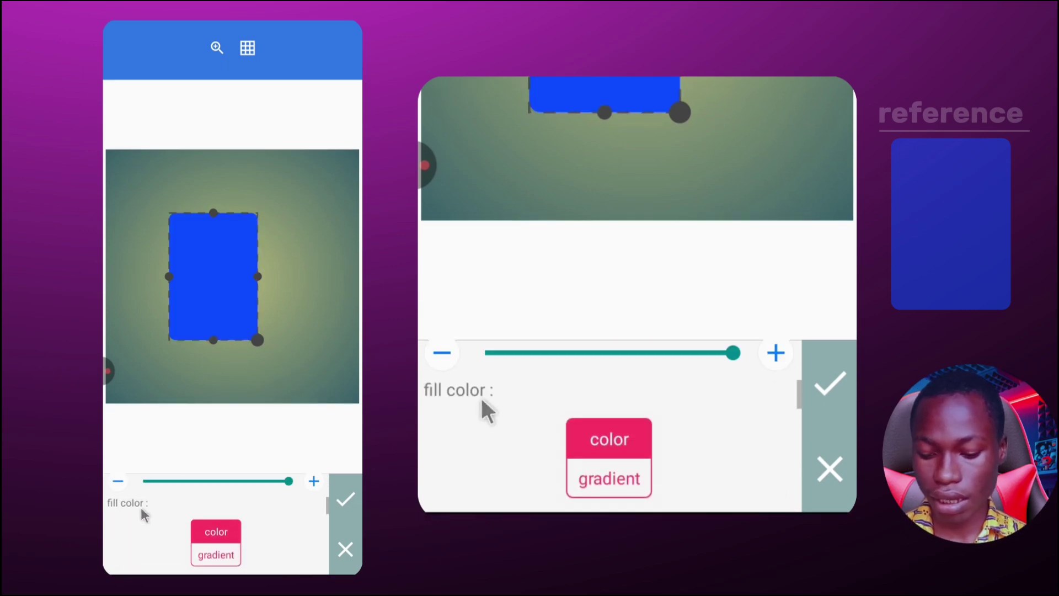
pyautogui.scroll(-2, 215, 524)
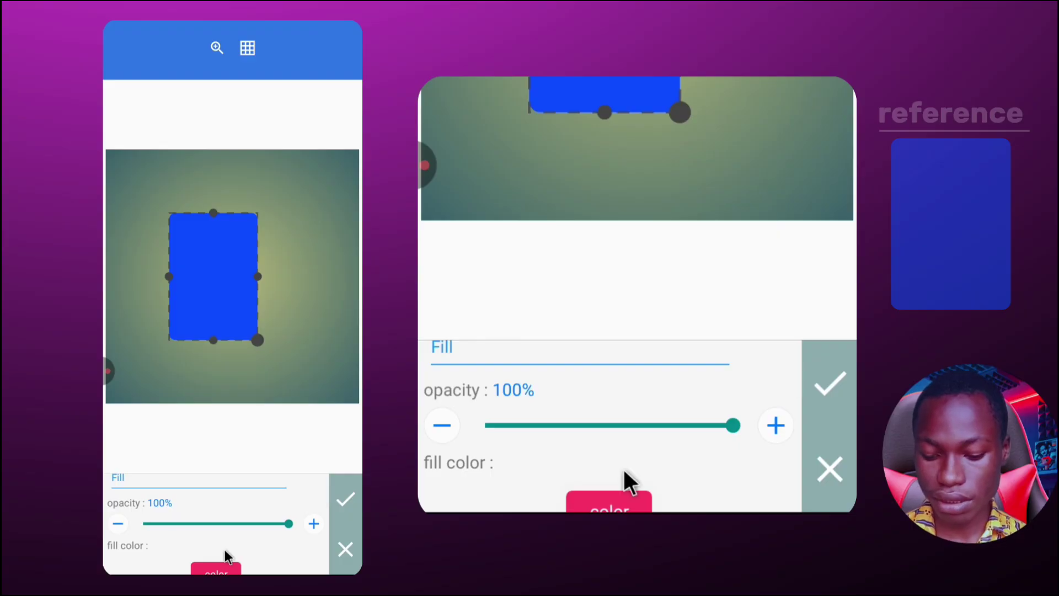
pyautogui.moveTo(294, 528); pyautogui.dragTo(226, 559)
pyautogui.click(346, 500)
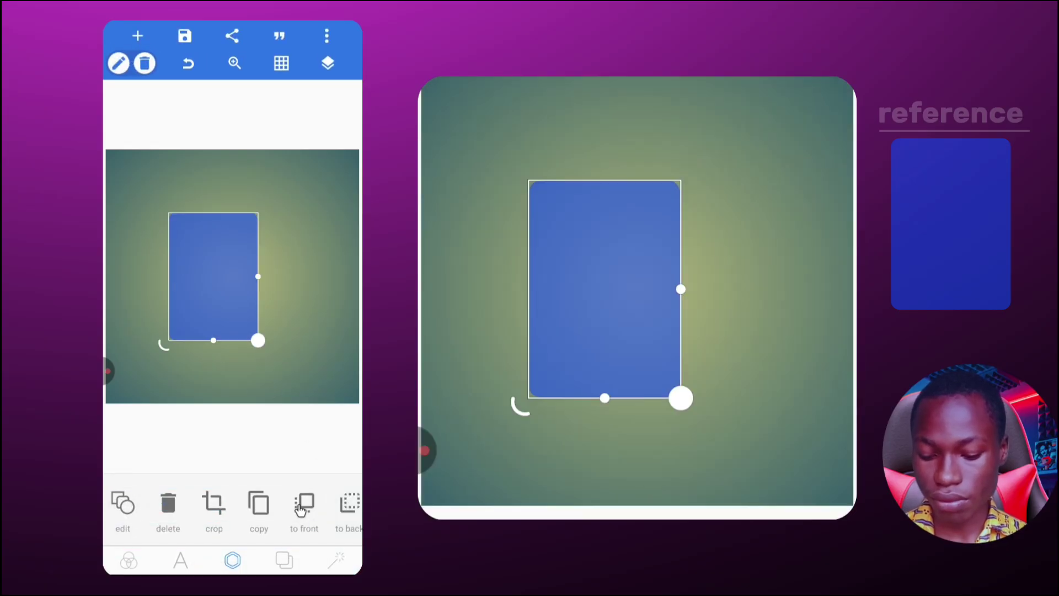
# Center the blue portrait rectangle on the canvas using relative position.
pyautogui.hscroll(3, 301, 506)
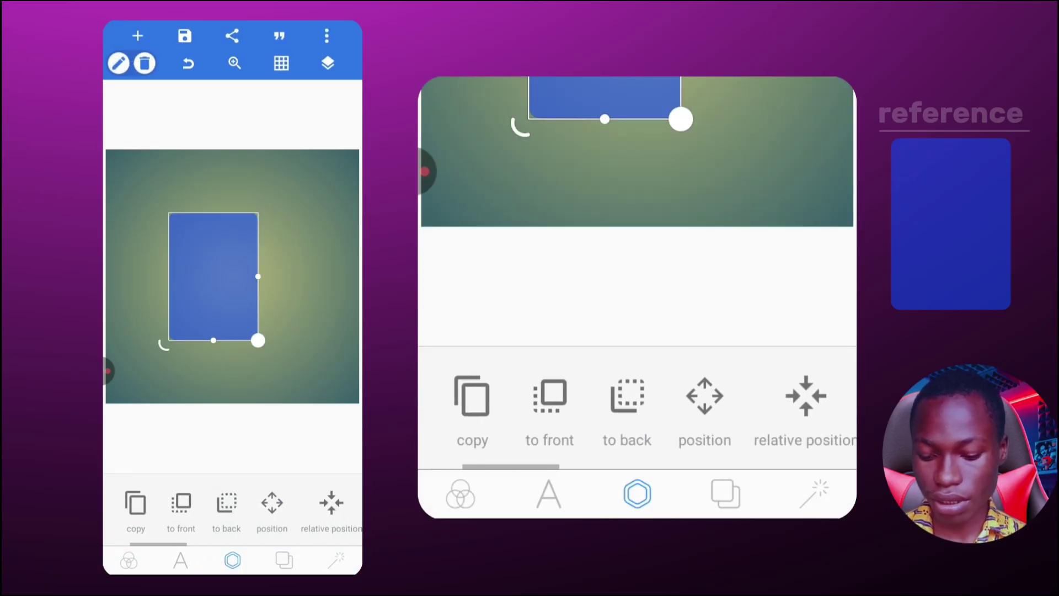
pyautogui.click(330, 503)
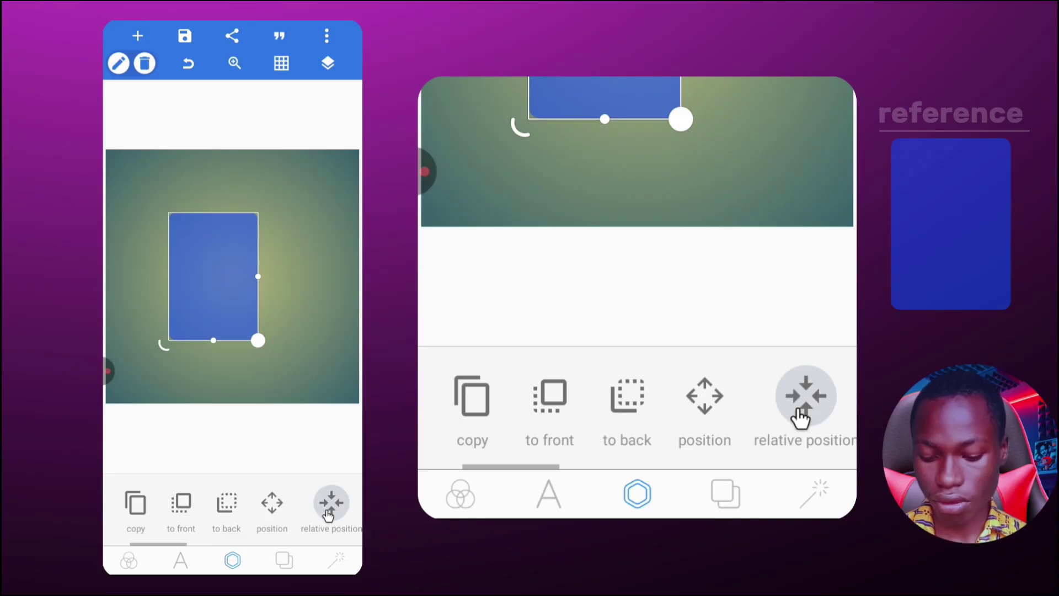
pyautogui.click(216, 501)
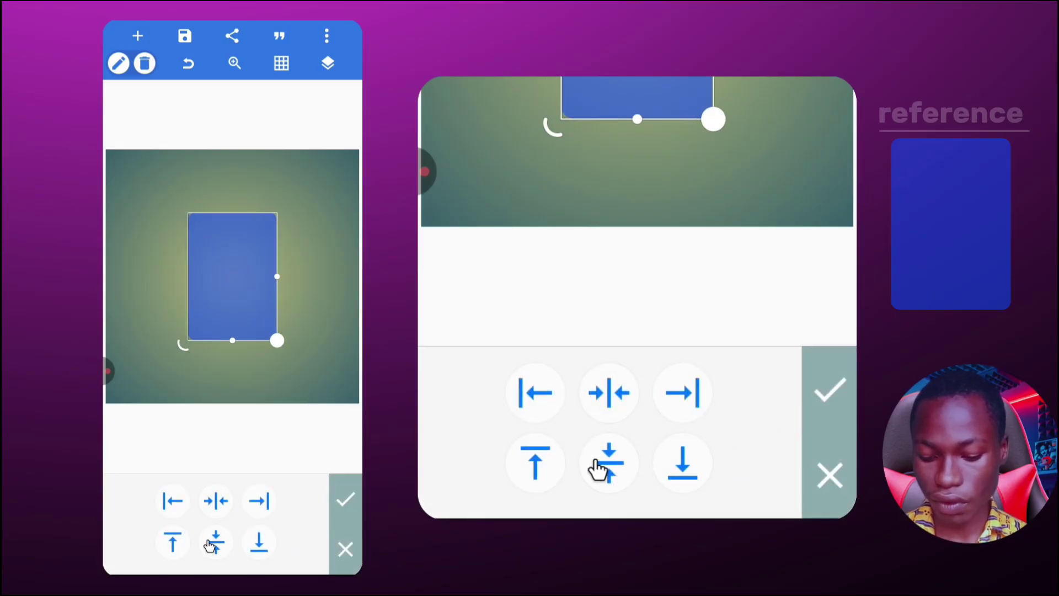
pyautogui.click(346, 500)
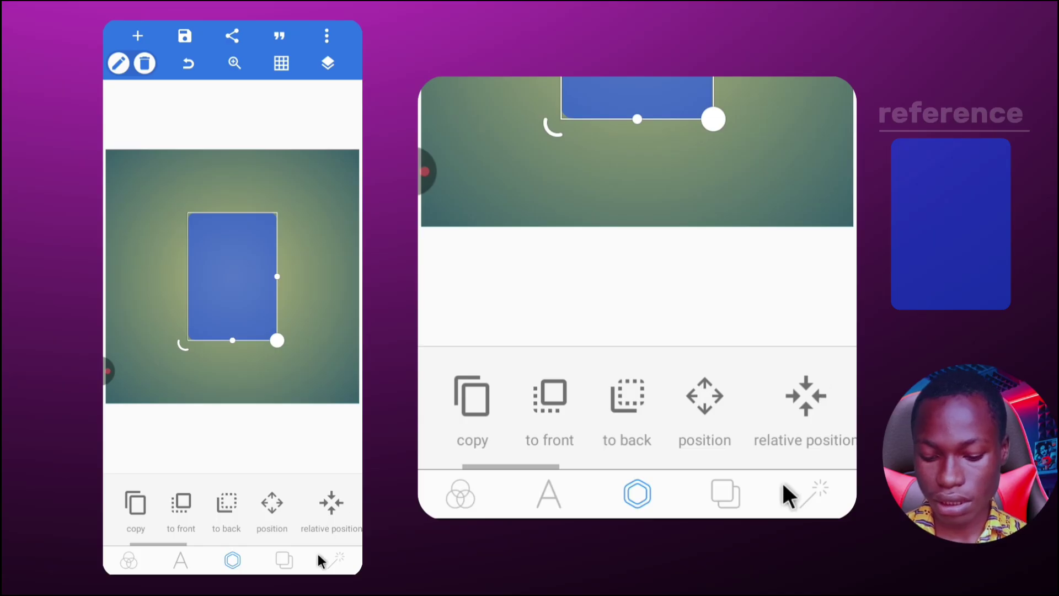
# Make the canvas background transparent and deselect the rectangle.
pyautogui.click(284, 560)
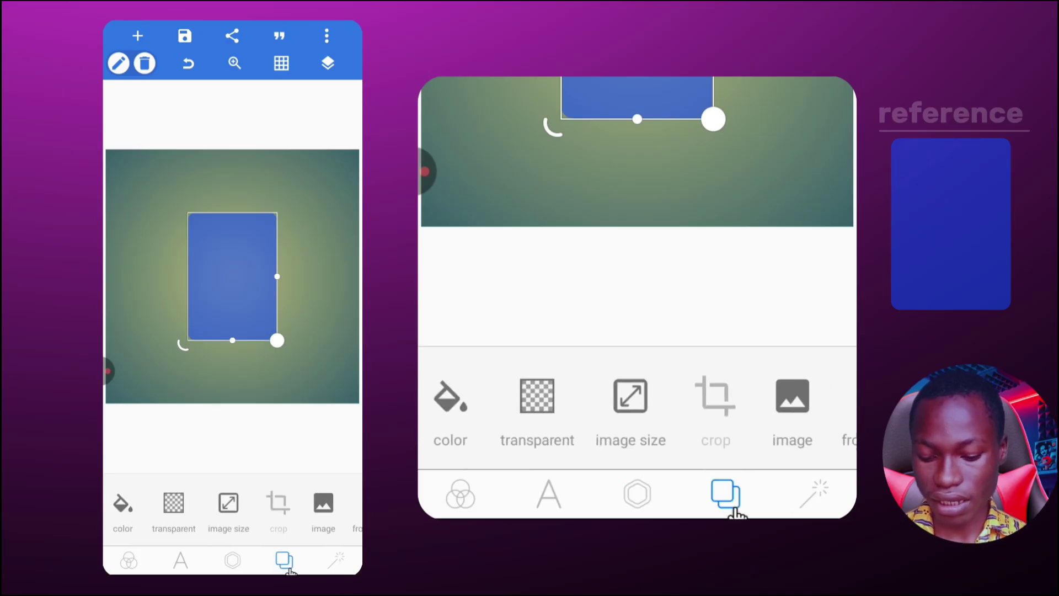
pyautogui.moveTo(185, 512); pyautogui.dragTo(183, 511)
pyautogui.click(172, 508)
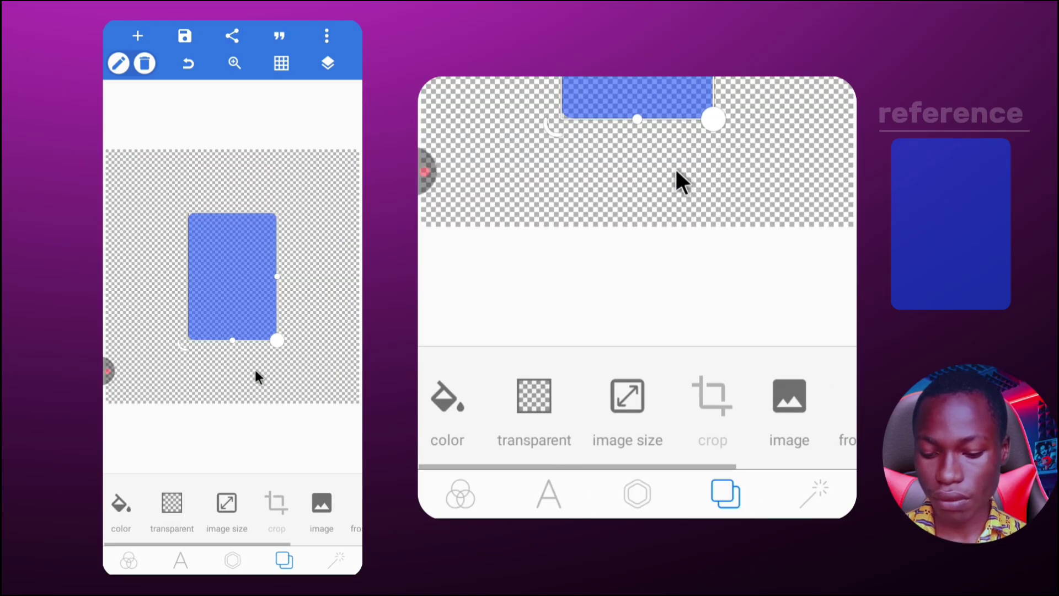
pyautogui.click(270, 373)
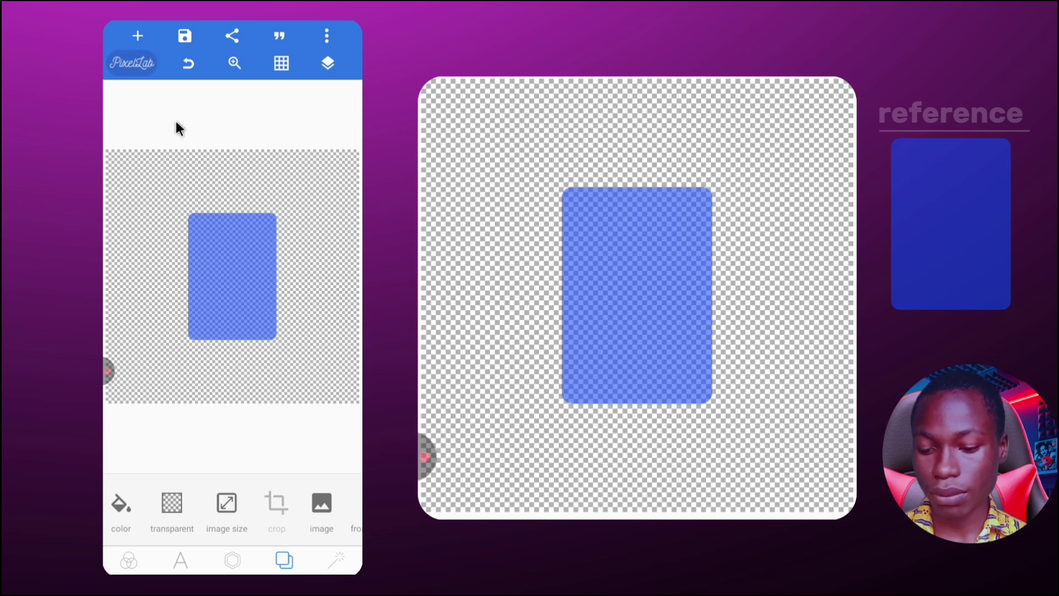
# Save the portrait rectangle to the gallery as a PNG image with ultra dimensions.
pyautogui.click(185, 36)
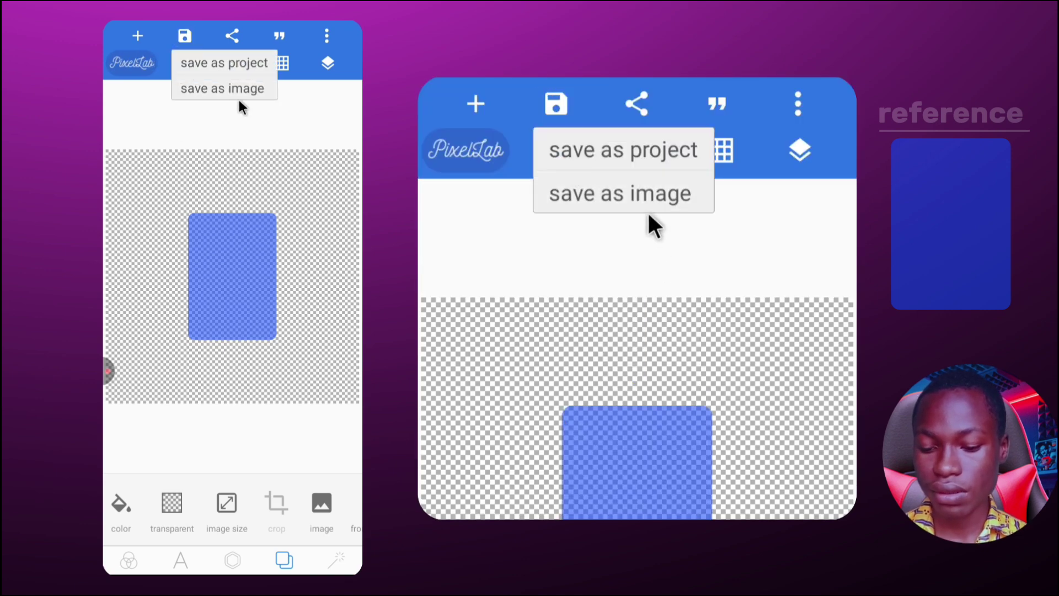
pyautogui.click(242, 90)
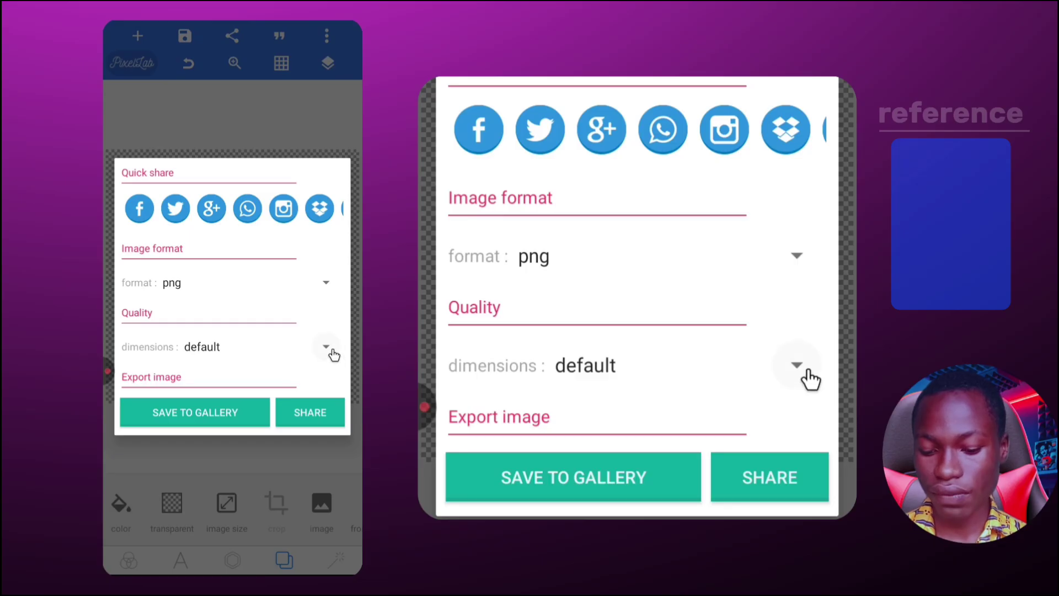
pyautogui.click(330, 348)
pyautogui.click(217, 328)
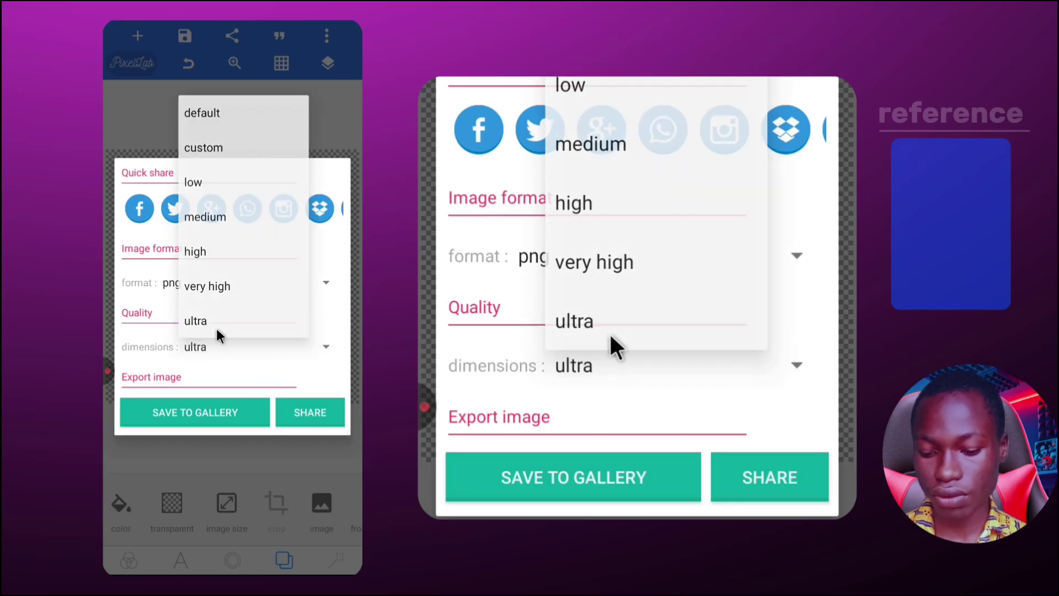
pyautogui.click(192, 416)
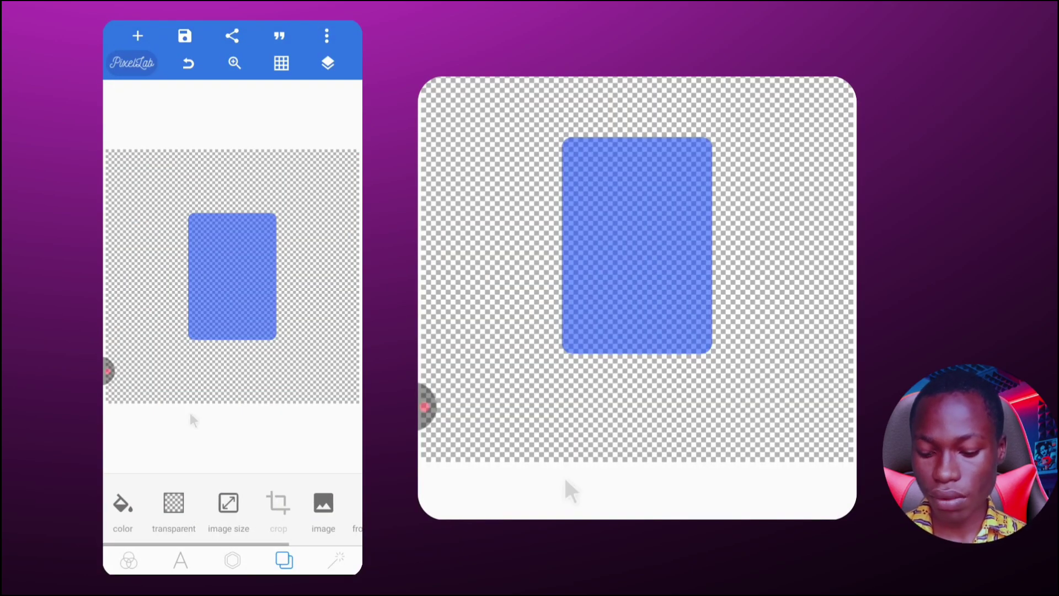
# Edit the blue rectangle and shorten it to about half its height, giving it a landscape proportion.
pyautogui.click(232, 560)
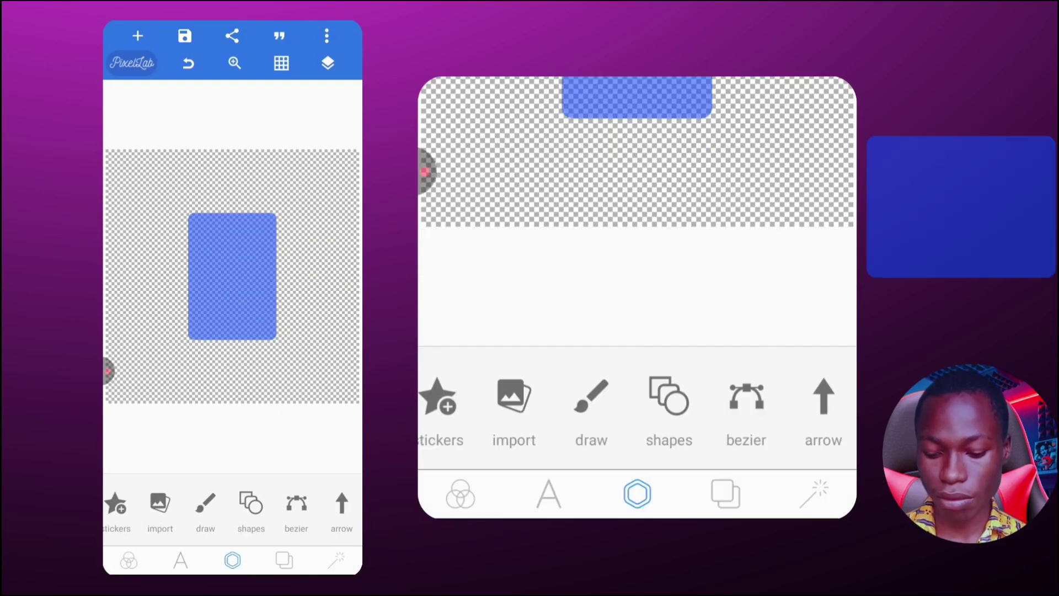
pyautogui.click(226, 325)
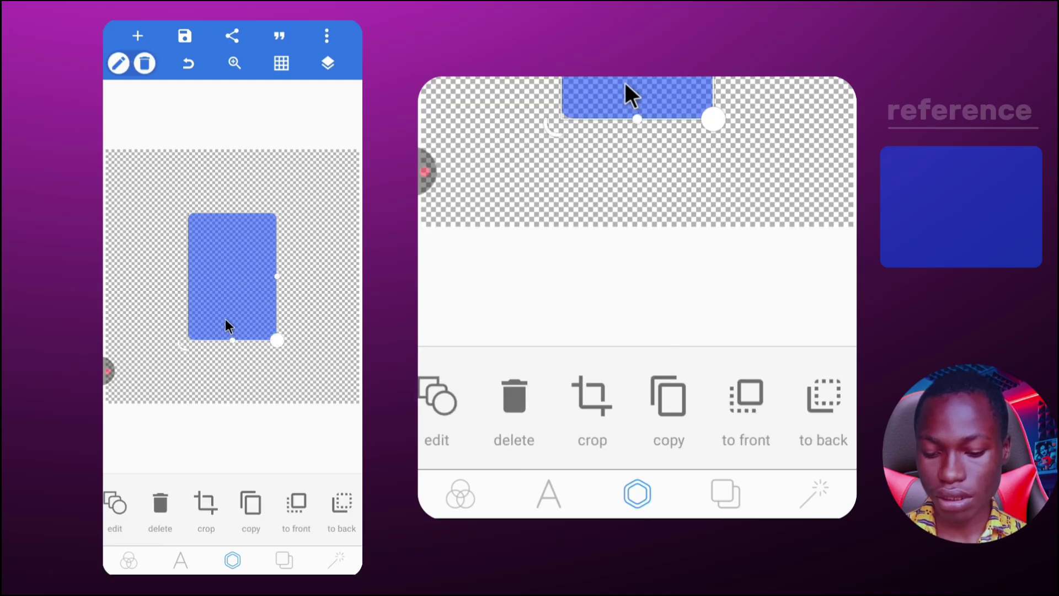
pyautogui.click(118, 514)
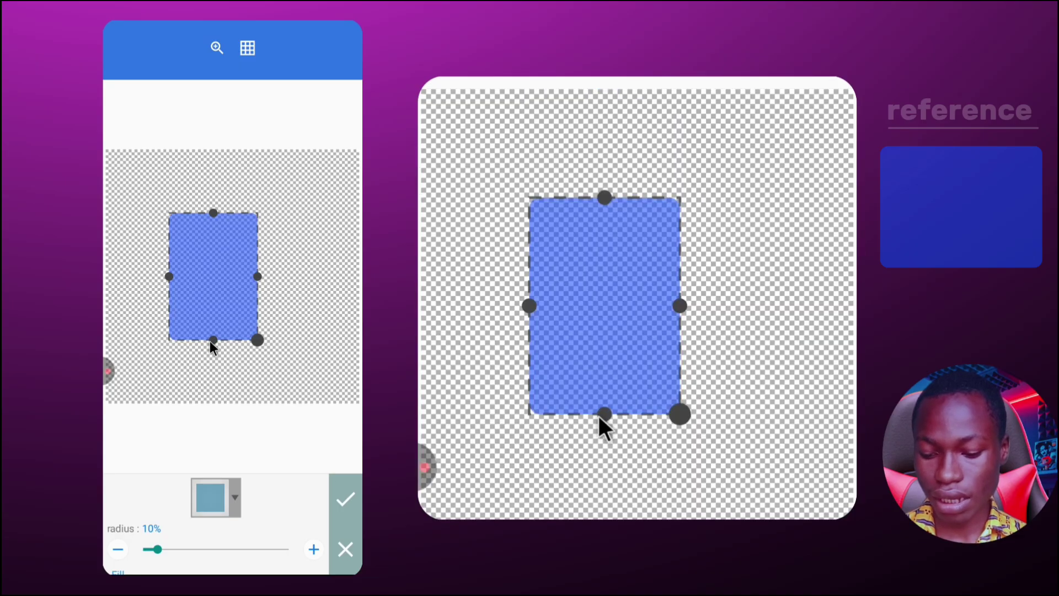
pyautogui.moveTo(210, 340); pyautogui.dragTo(204, 278)
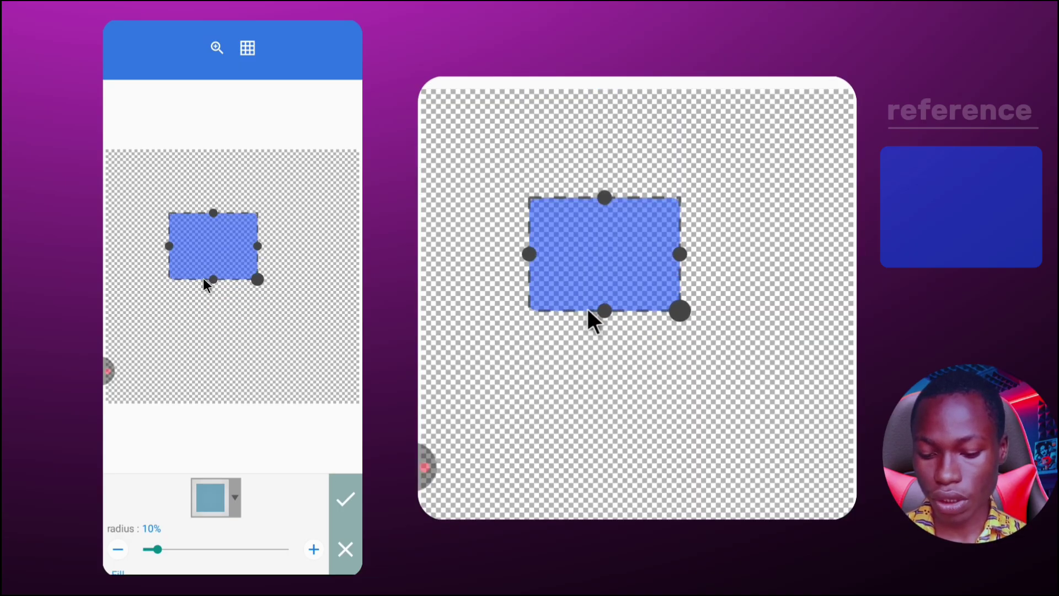
pyautogui.click(343, 499)
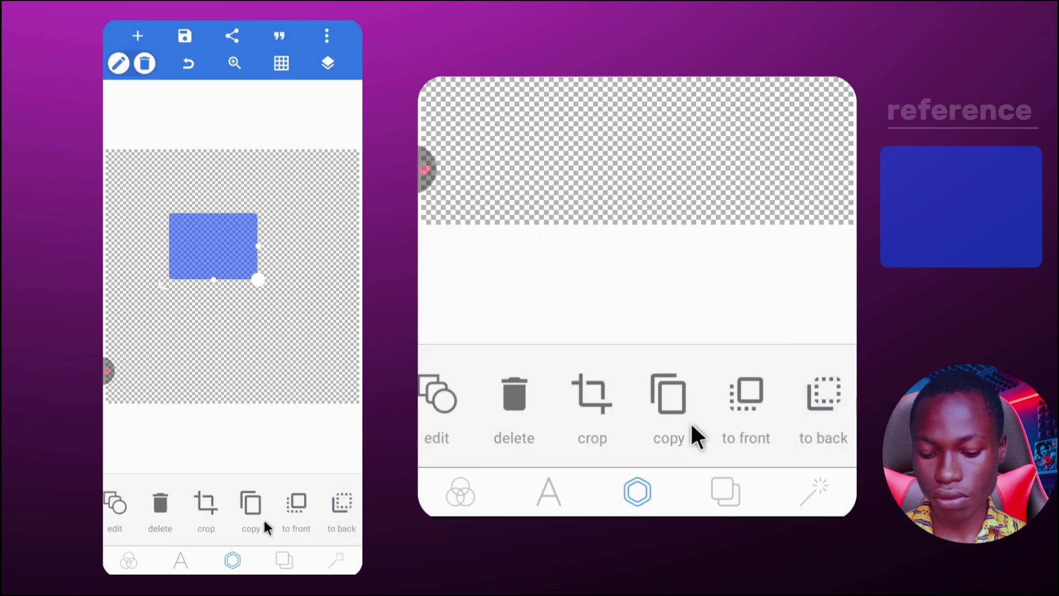
# Center the landscape rectangle horizontally and vertically on the canvas.
pyautogui.hscroll(5, 264, 521)
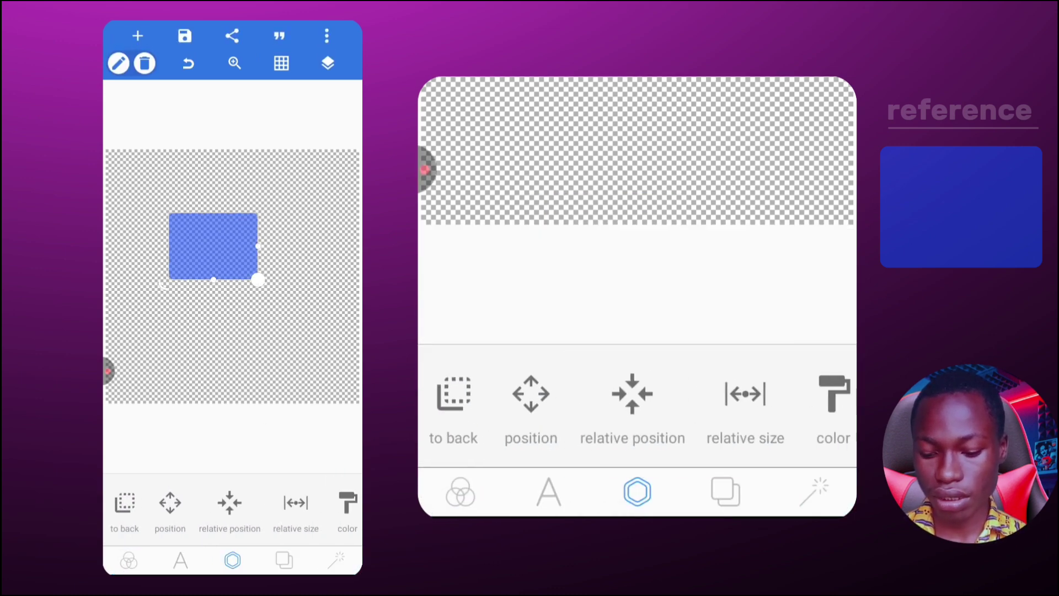
pyautogui.click(229, 503)
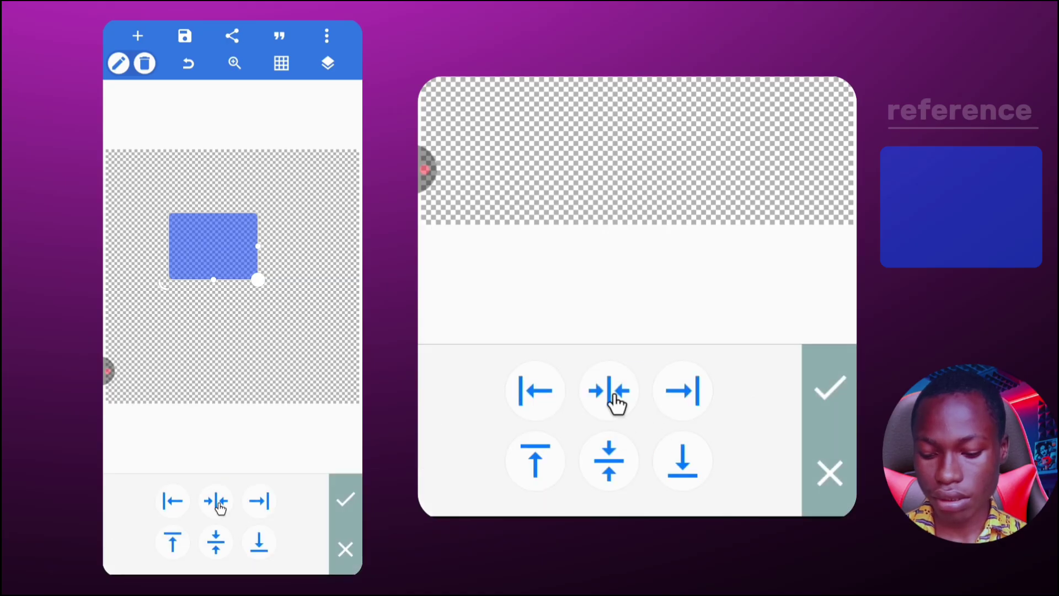
pyautogui.click(216, 501)
pyautogui.click(216, 543)
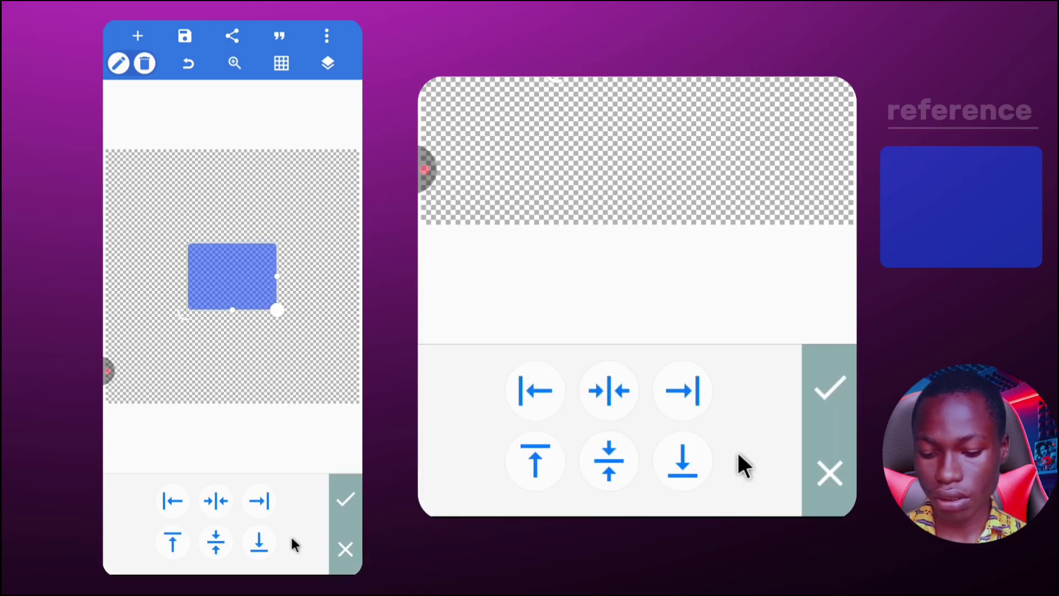
pyautogui.click(349, 505)
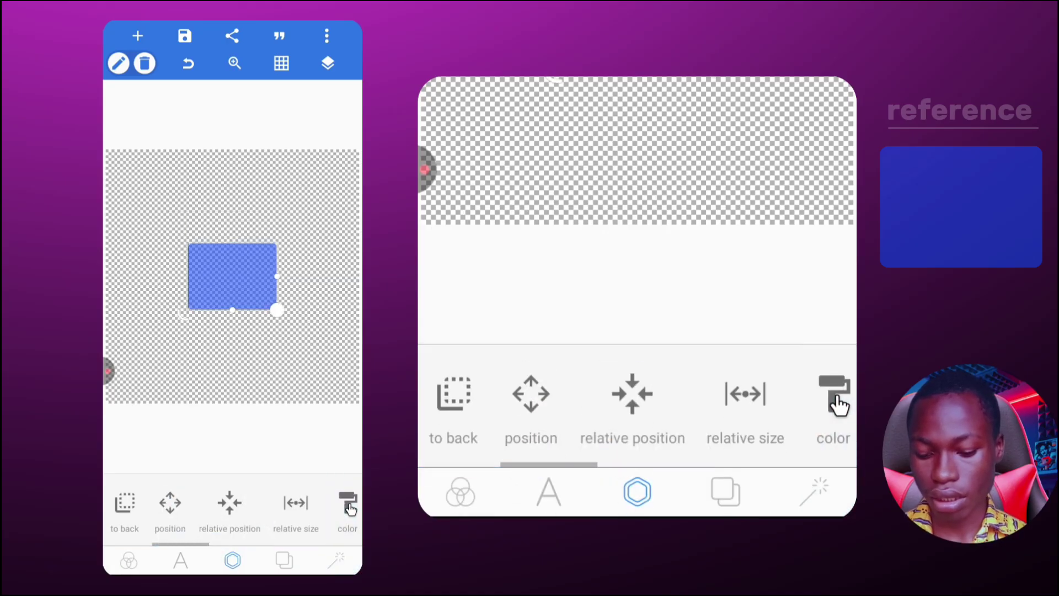
# Save the landscape rectangle to the gallery as a PNG image with ultra dimensions.
pyautogui.hscroll(5, 349, 509)
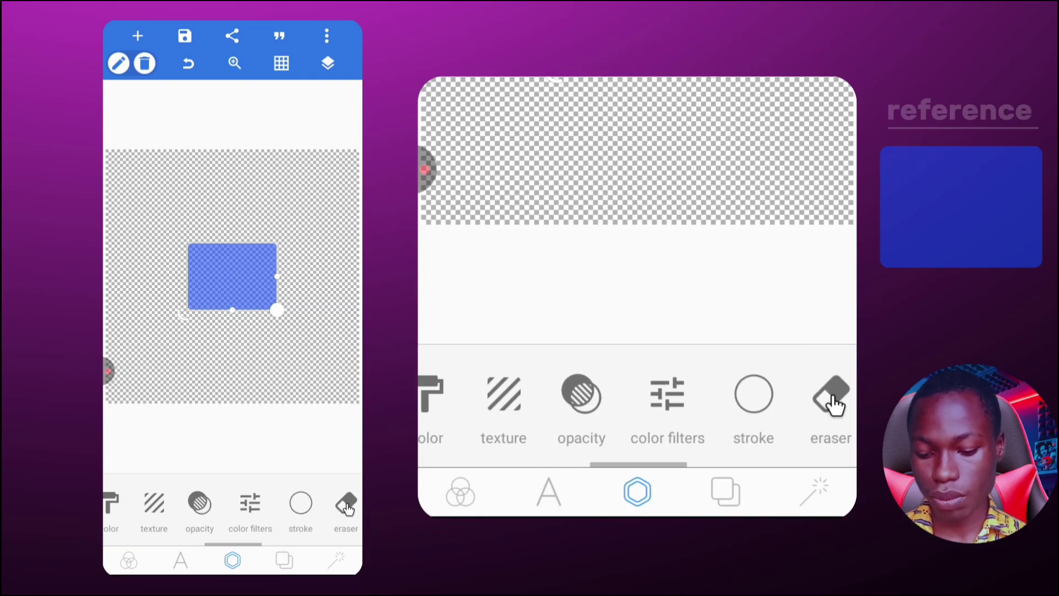
pyautogui.click(185, 36)
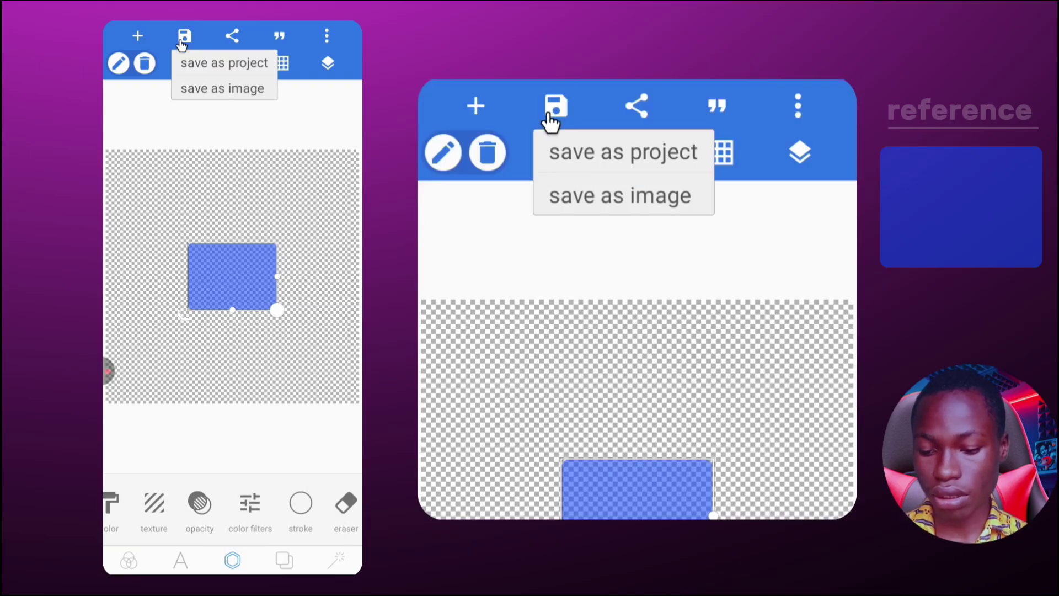
pyautogui.click(223, 88)
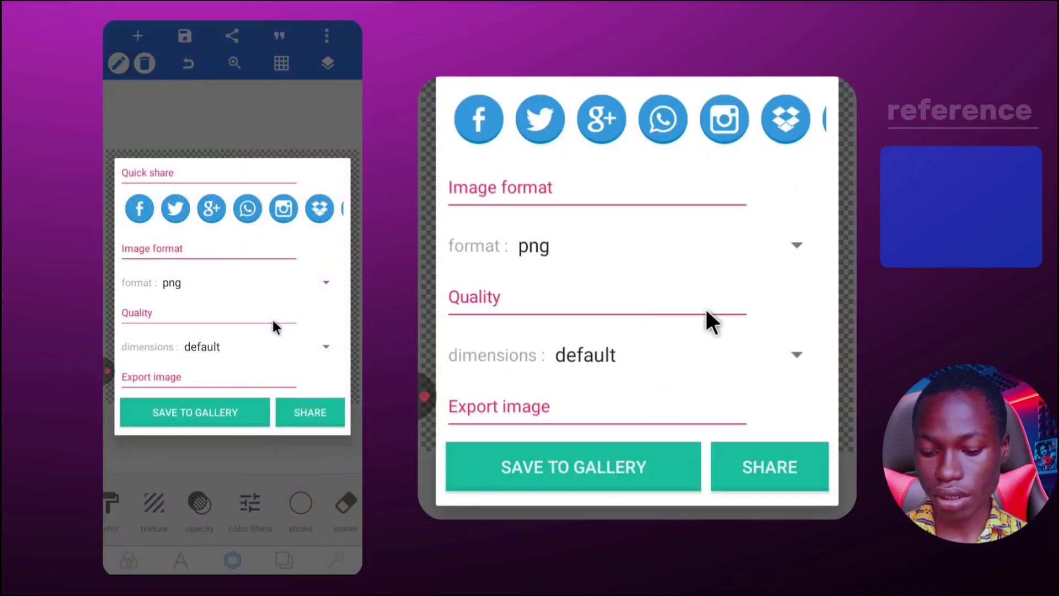
pyautogui.click(325, 347)
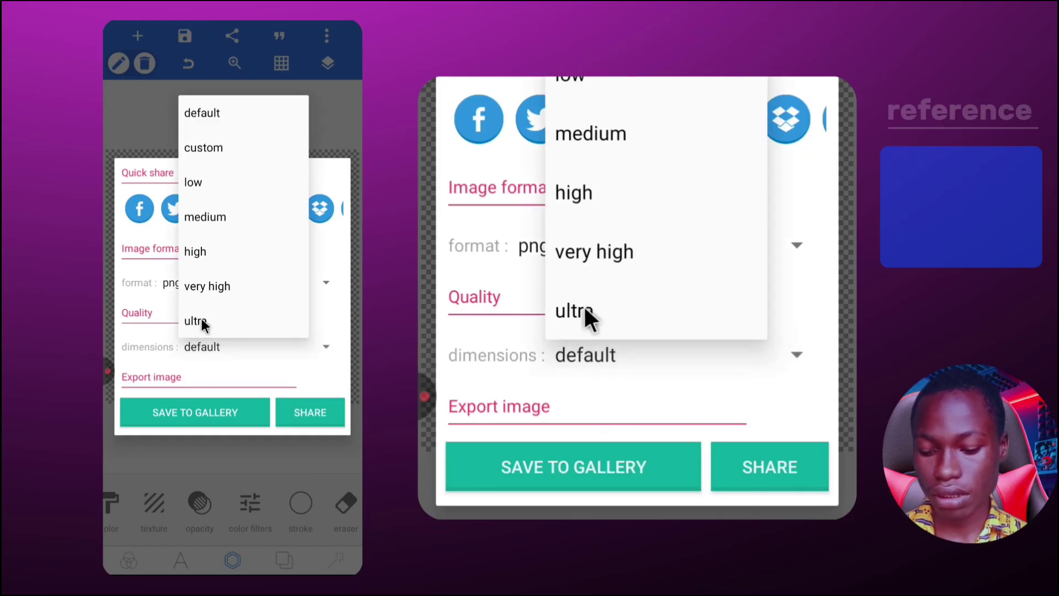
pyautogui.click(202, 321)
pyautogui.click(206, 413)
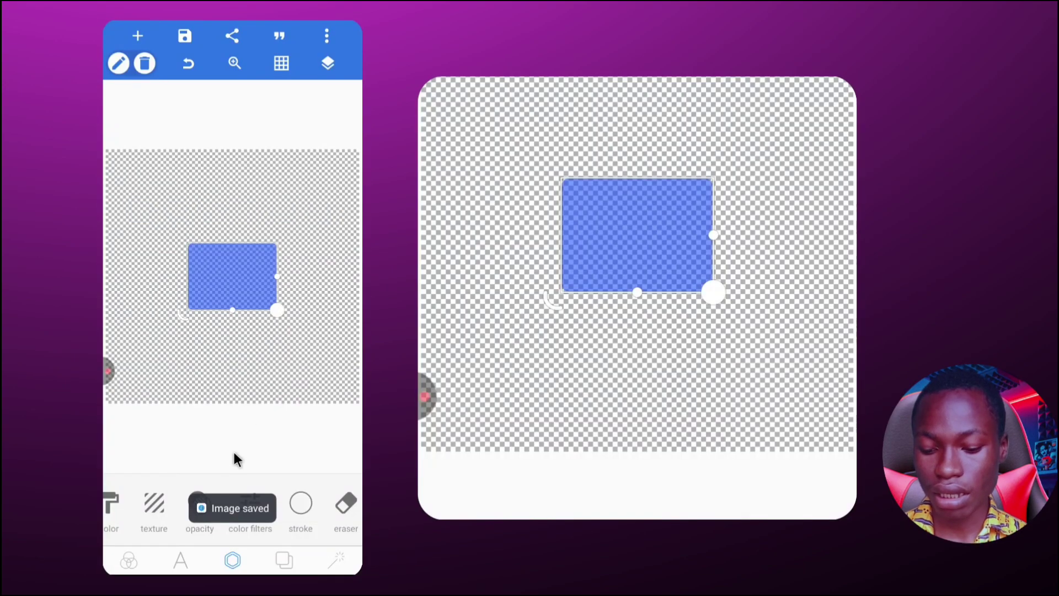
# Edit the blue rectangle, narrowing it into a thin vertical bar and setting its corner radius to 2%.
pyautogui.hscroll(-4, 174, 495)
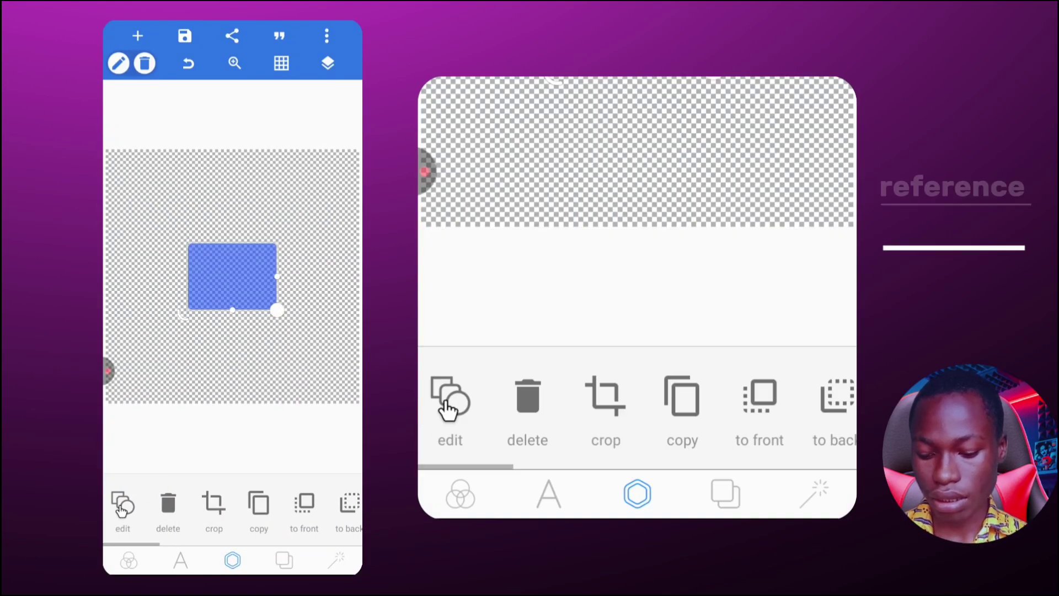
pyautogui.click(122, 503)
pyautogui.moveTo(263, 248); pyautogui.dragTo(158, 347)
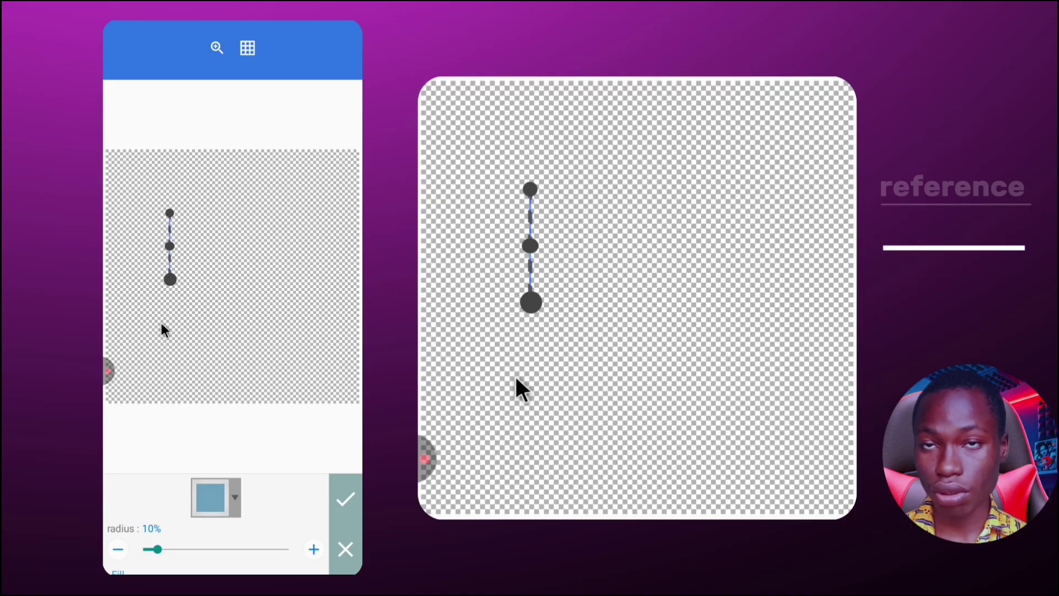
pyautogui.moveTo(161, 324); pyautogui.dragTo(170, 344)
pyautogui.moveTo(173, 280); pyautogui.dragTo(172, 279)
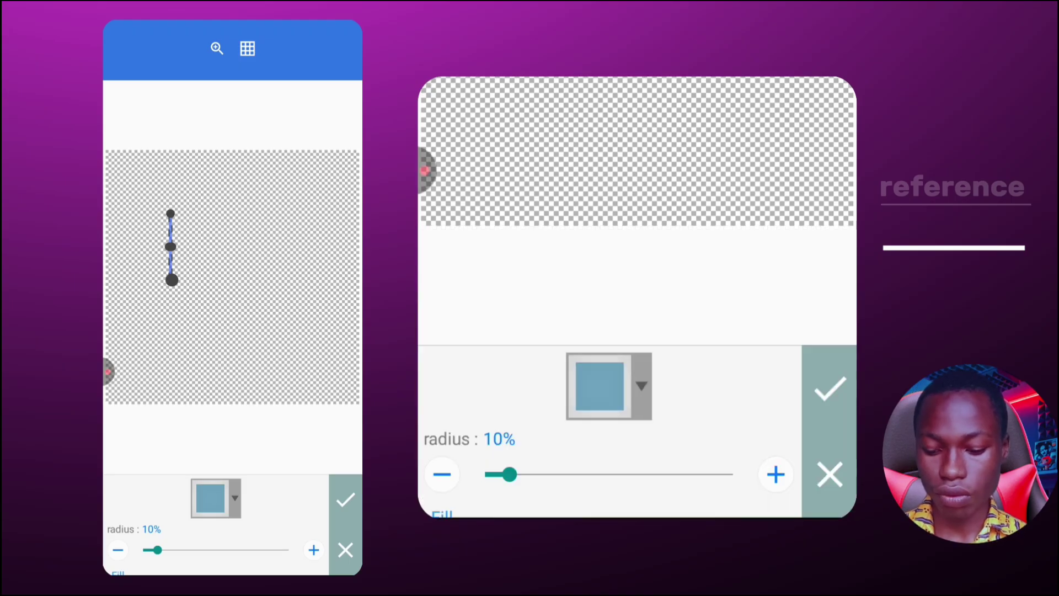
pyautogui.scroll(-2, 215, 524)
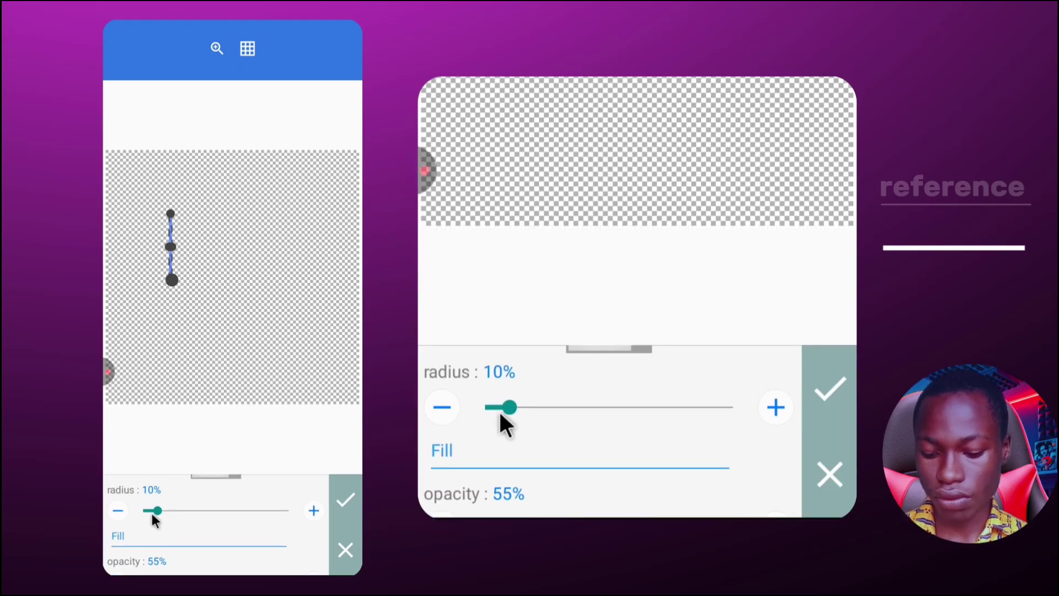
pyautogui.moveTo(153, 513); pyautogui.dragTo(141, 523)
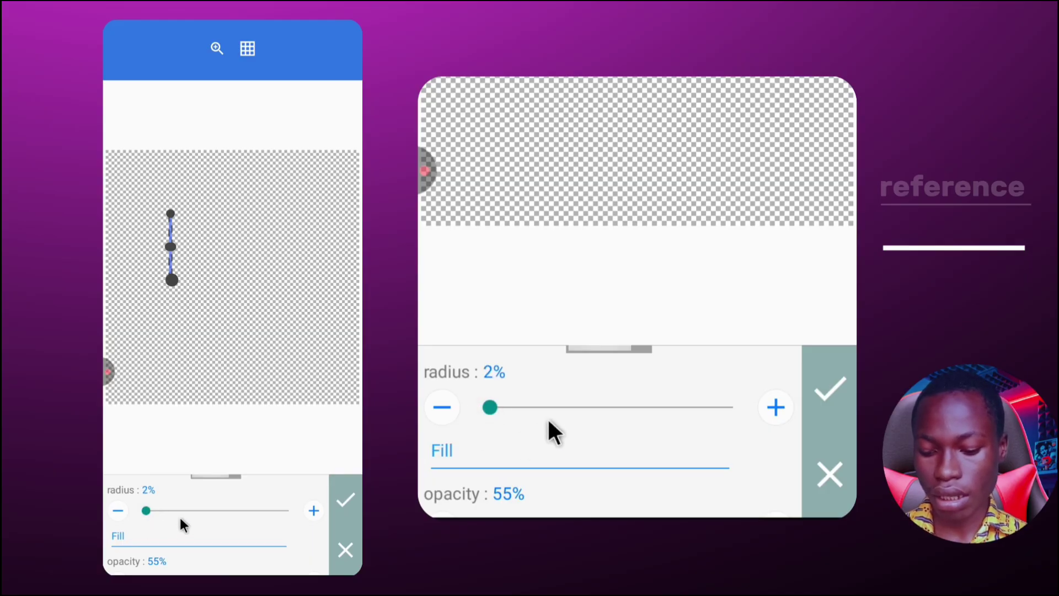
# Give the thin bar a solid white fill at 100% opacity and apply the shape changes.
pyautogui.scroll(-3, 183, 524)
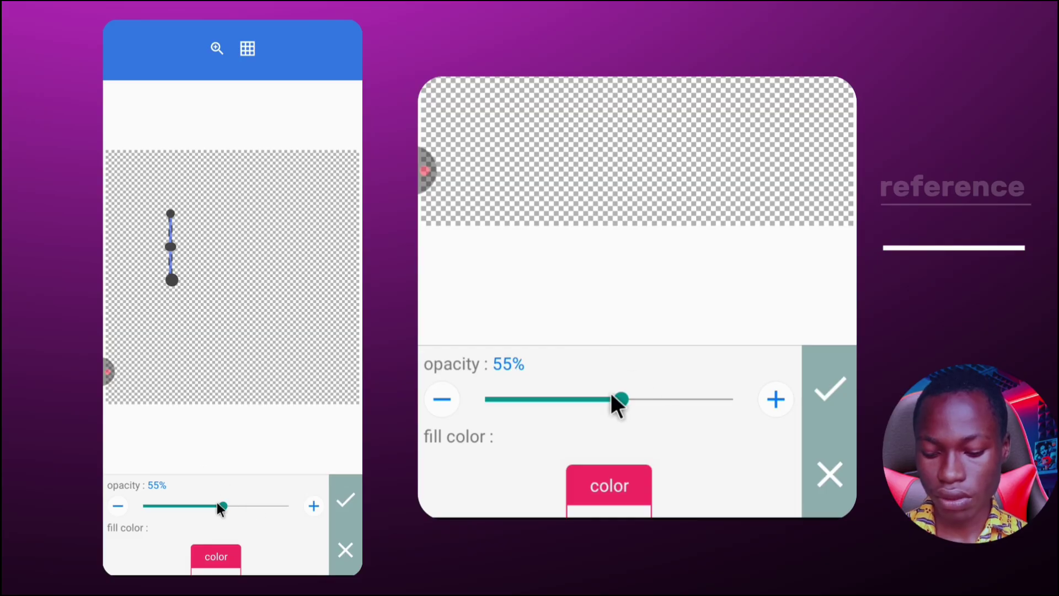
pyautogui.moveTo(219, 503); pyautogui.dragTo(289, 505)
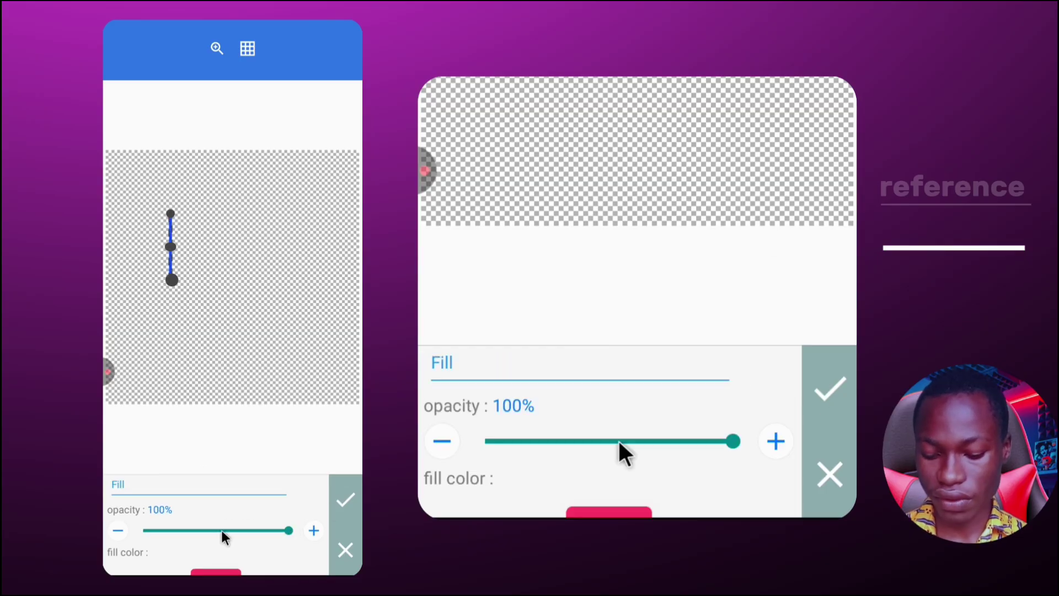
pyautogui.scroll(-2, 274, 526)
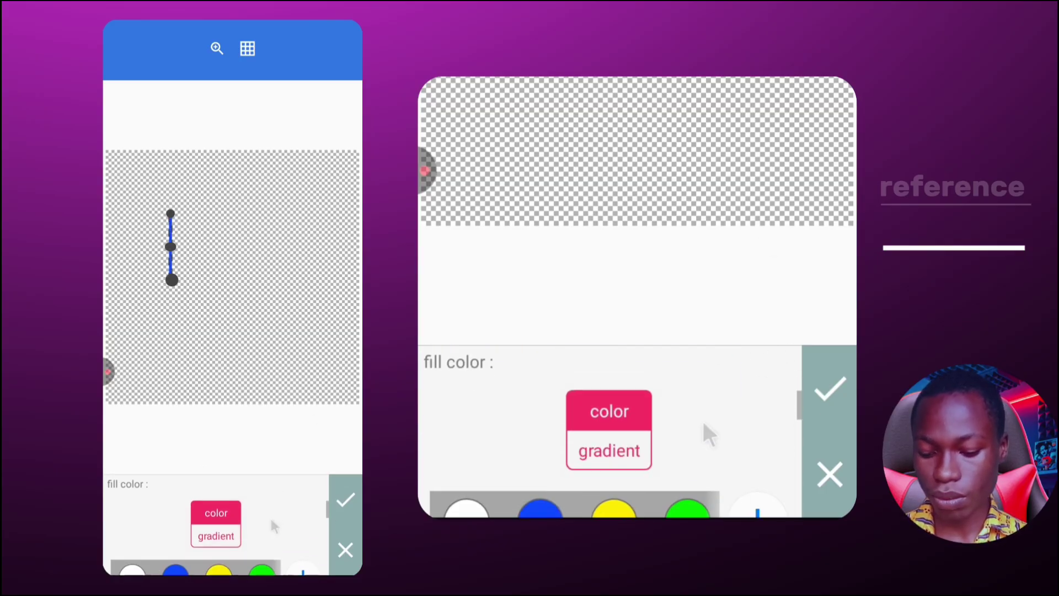
pyautogui.scroll(-2, 274, 525)
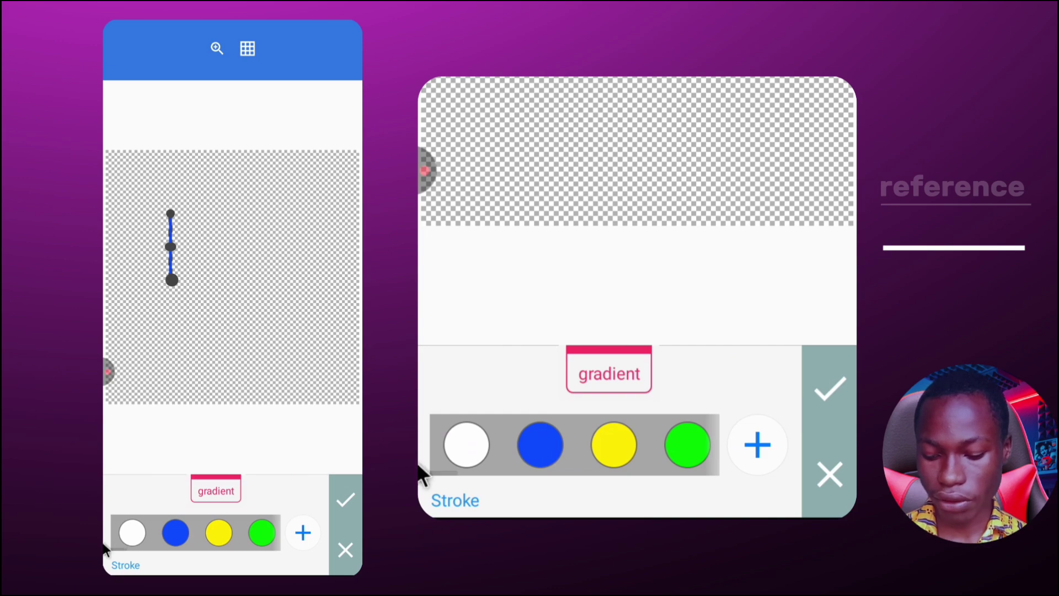
pyautogui.click(135, 531)
pyautogui.click(341, 510)
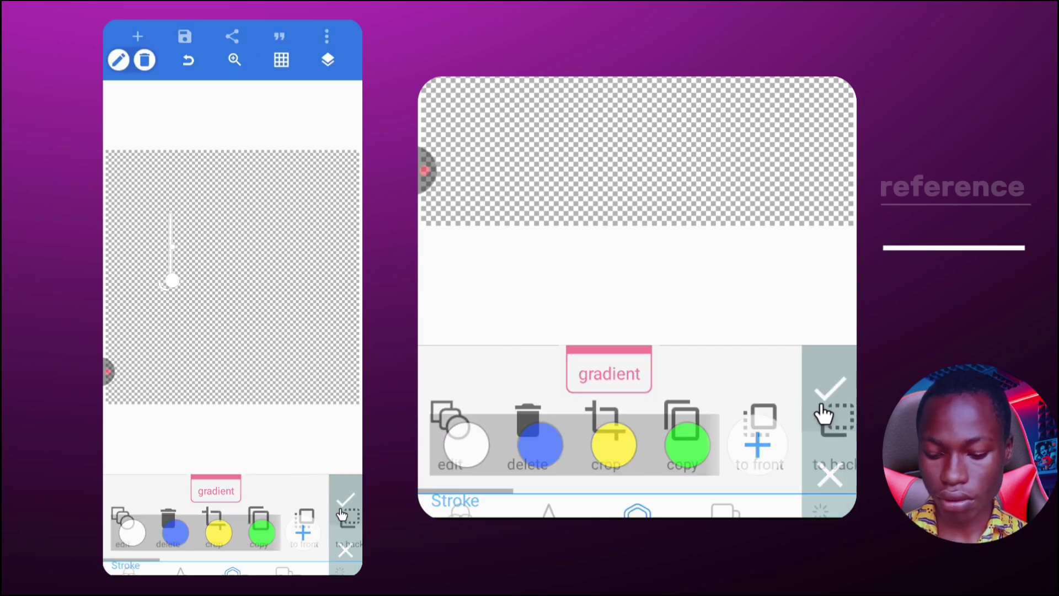
# Center the white bar horizontally and vertically on the canvas.
pyautogui.moveTo(267, 524); pyautogui.dragTo(135, 534)
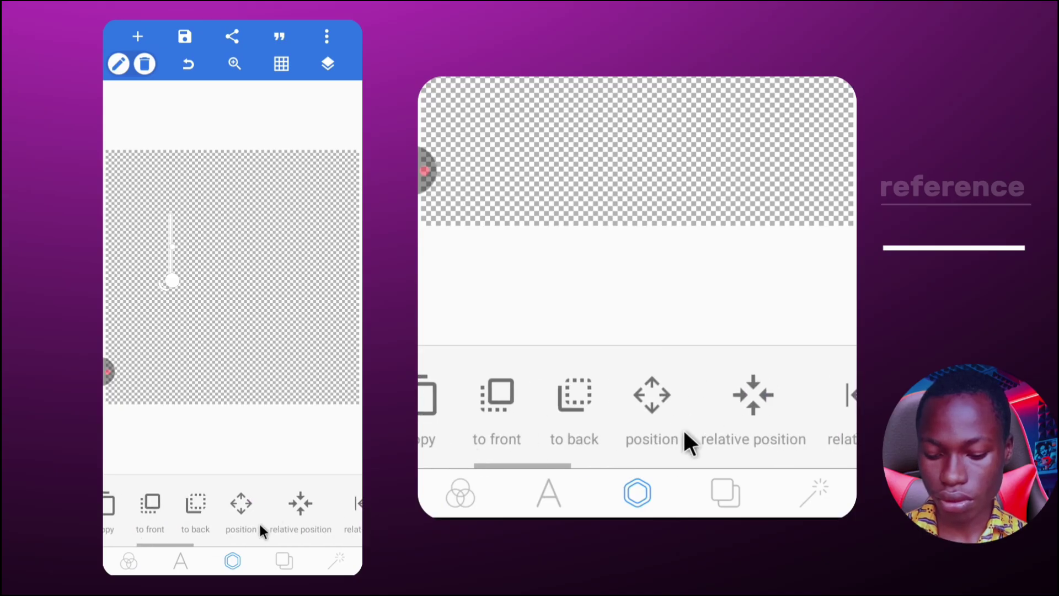
pyautogui.click(303, 524)
pyautogui.click(231, 505)
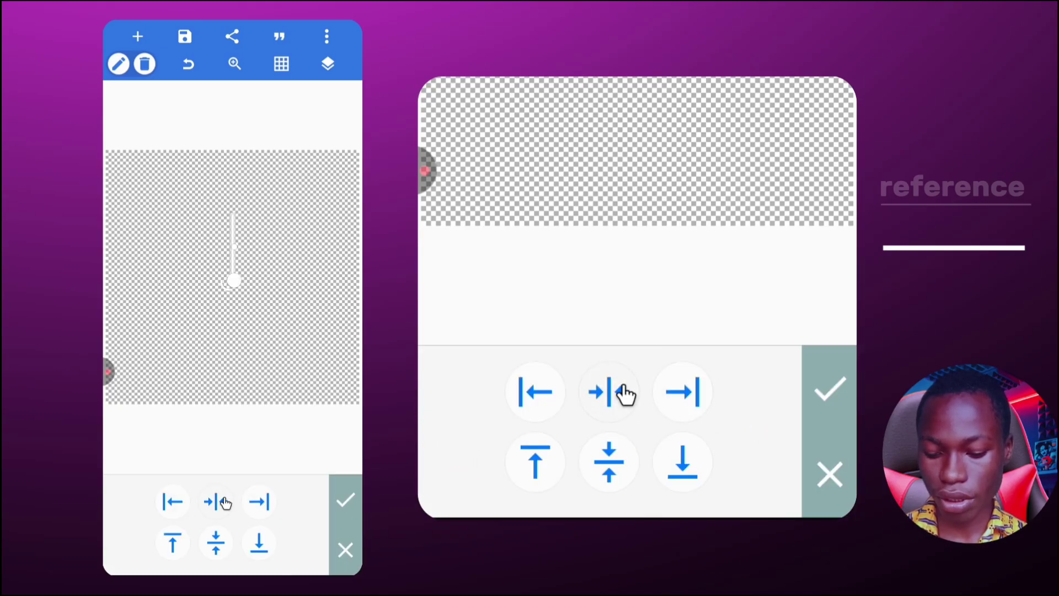
pyautogui.click(218, 545)
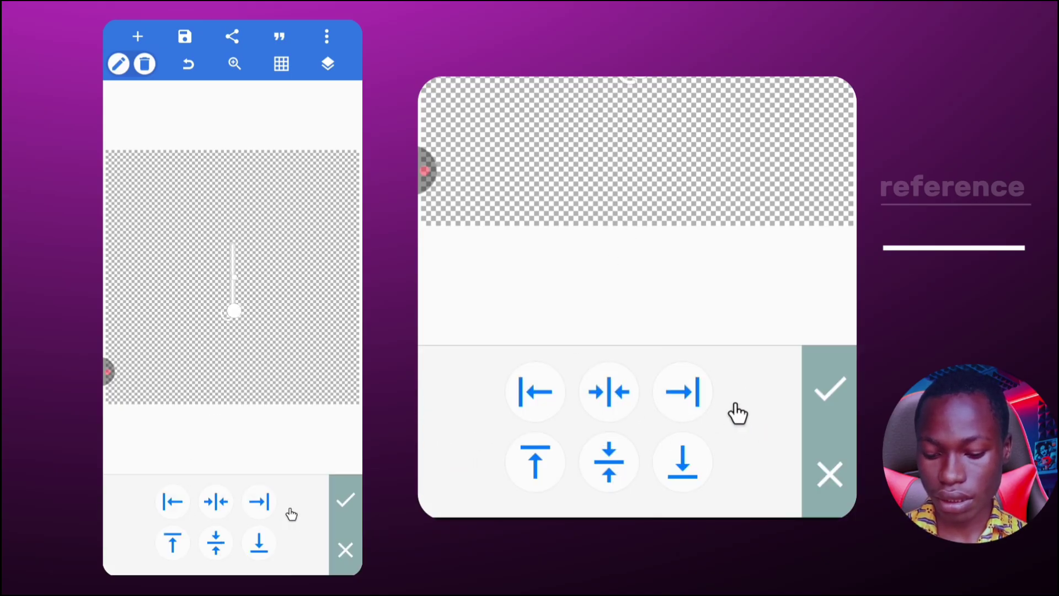
pyautogui.click(346, 500)
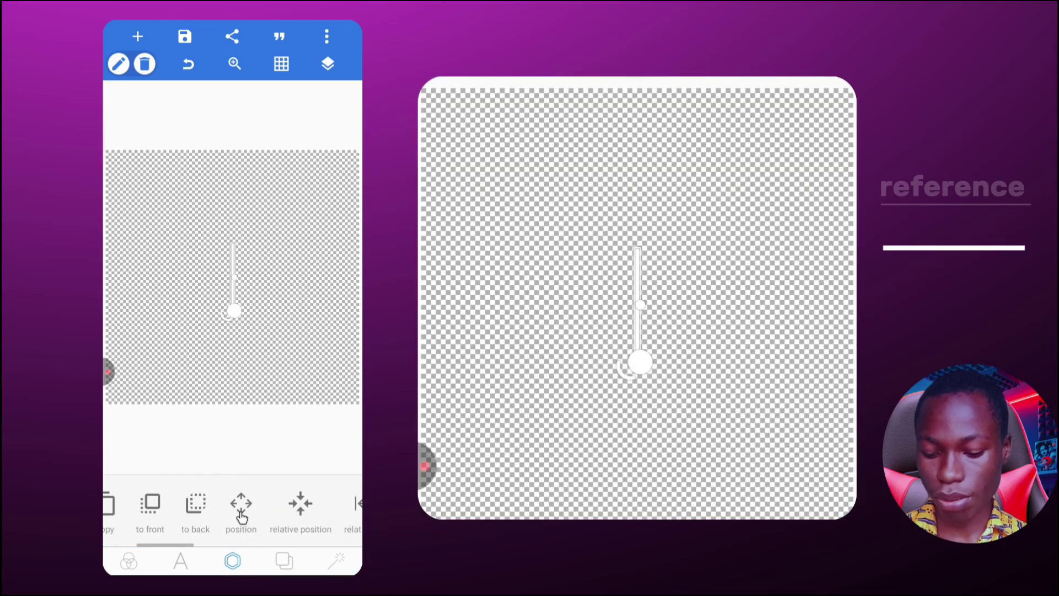
# Rotate the white bar by 90° so it lies horizontally.
pyautogui.hscroll(10, 227, 516)
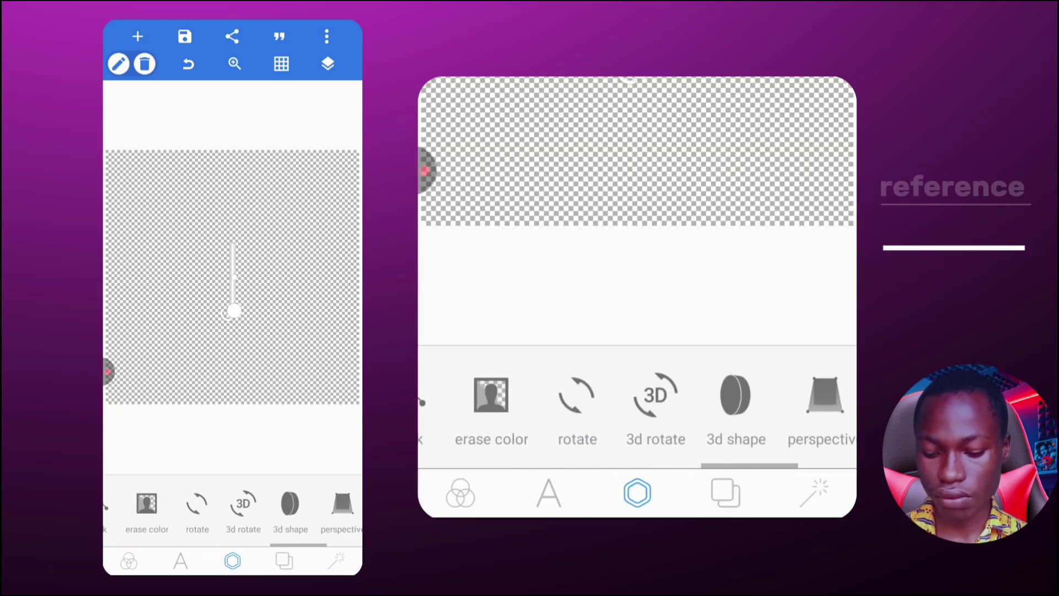
pyautogui.click(195, 504)
pyautogui.moveTo(215, 506); pyautogui.dragTo(253, 507)
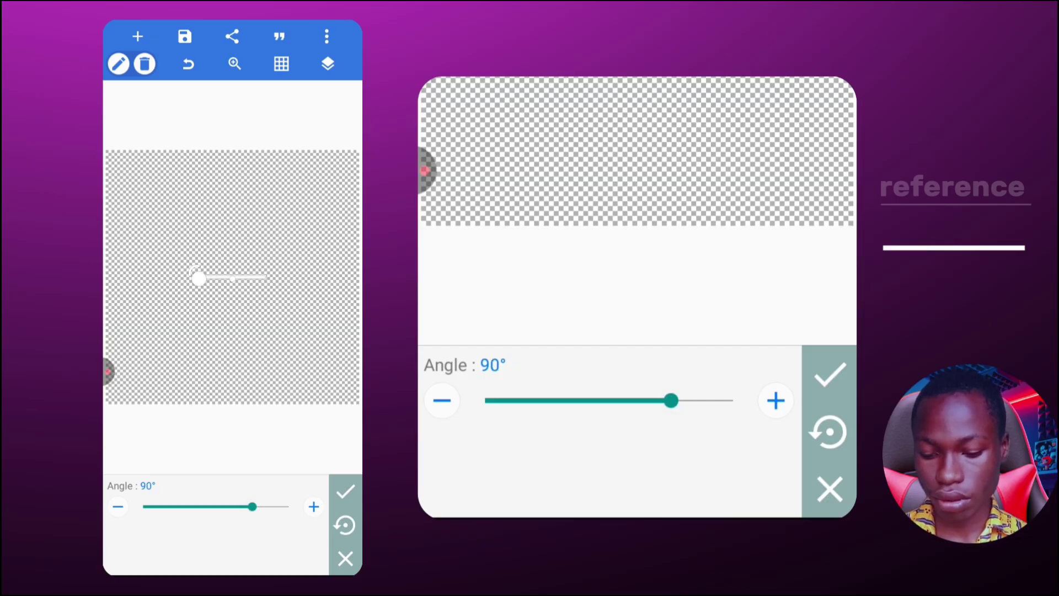
pyautogui.click(345, 491)
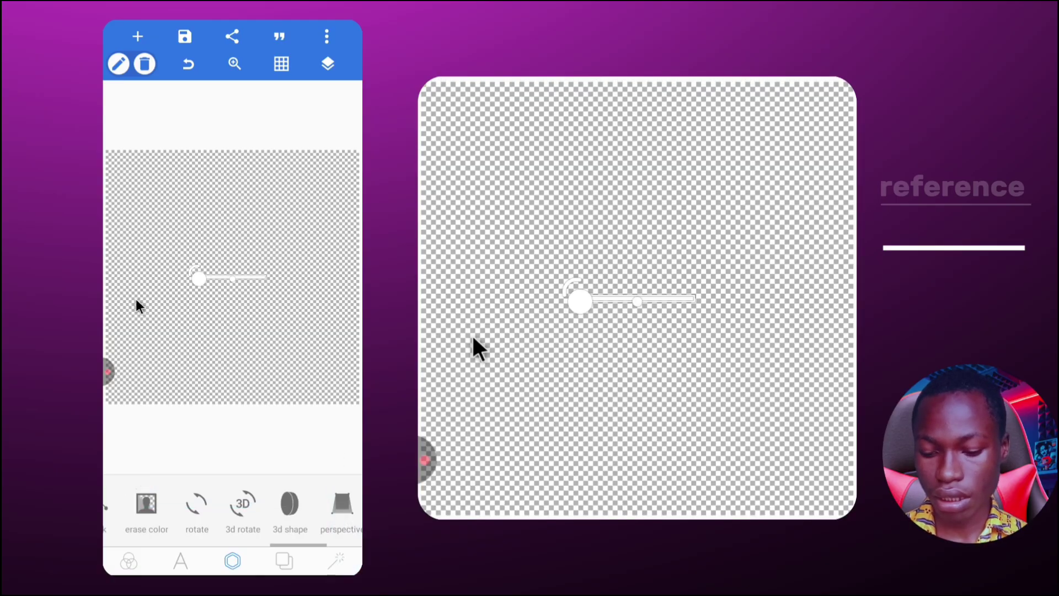
# Deselect the white line and save it to the gallery as a PNG image with ultra dimensions.
pyautogui.click(124, 284)
pyautogui.click(185, 36)
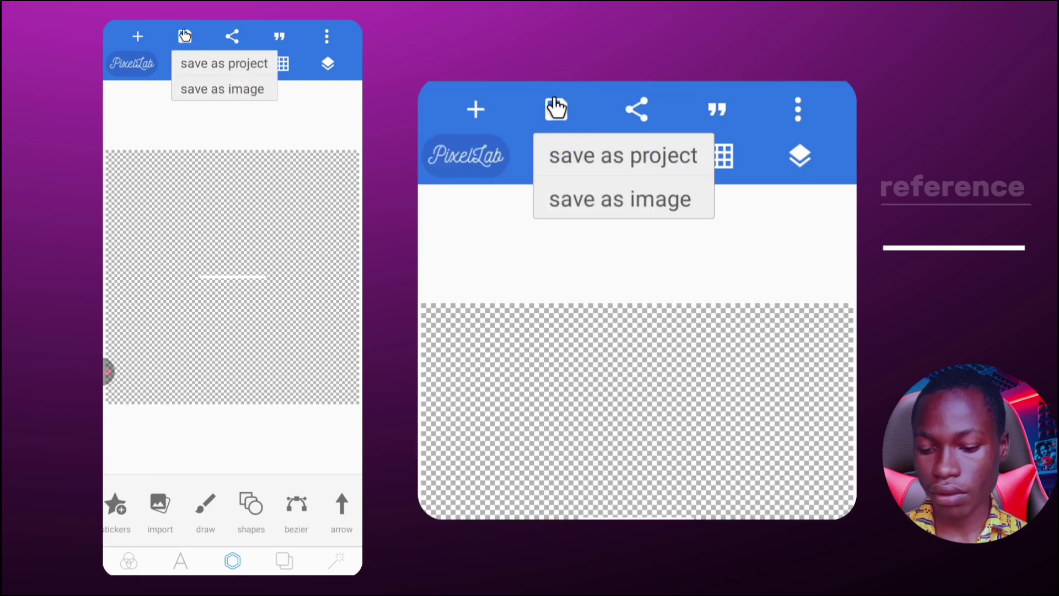
pyautogui.click(197, 90)
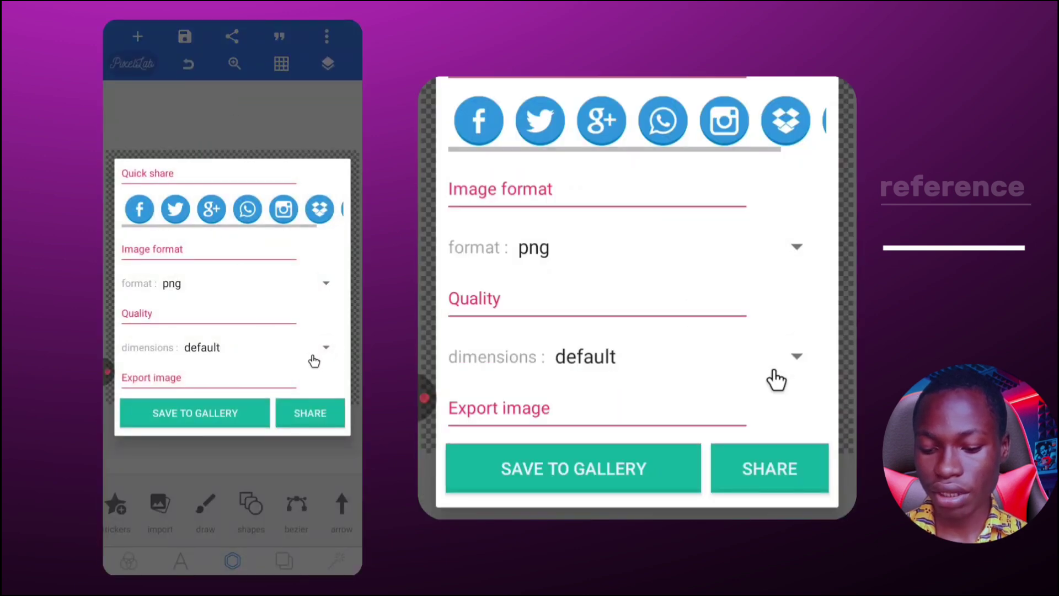
pyautogui.click(326, 348)
pyautogui.click(201, 319)
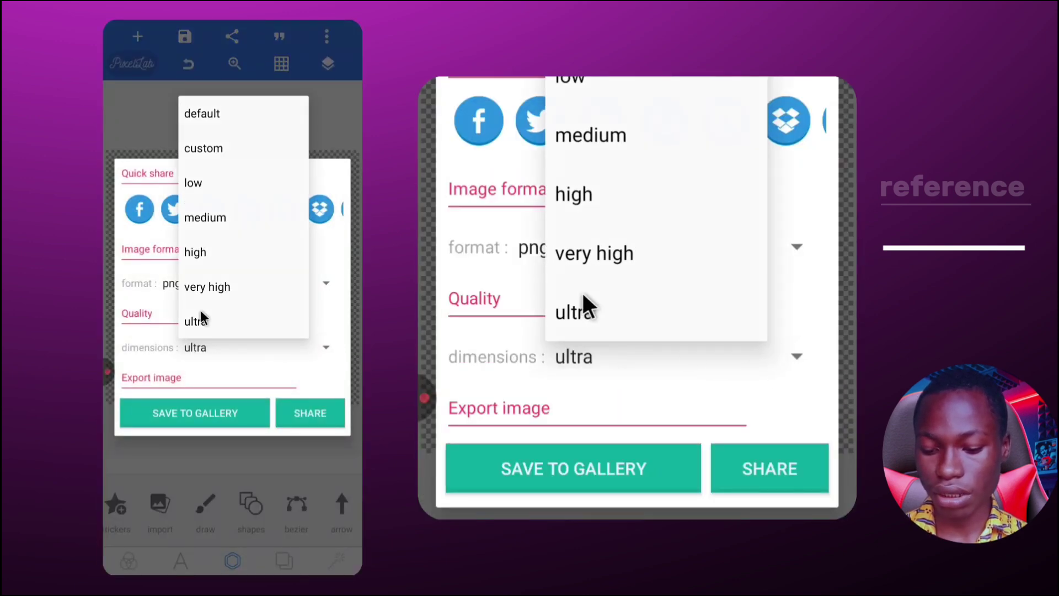
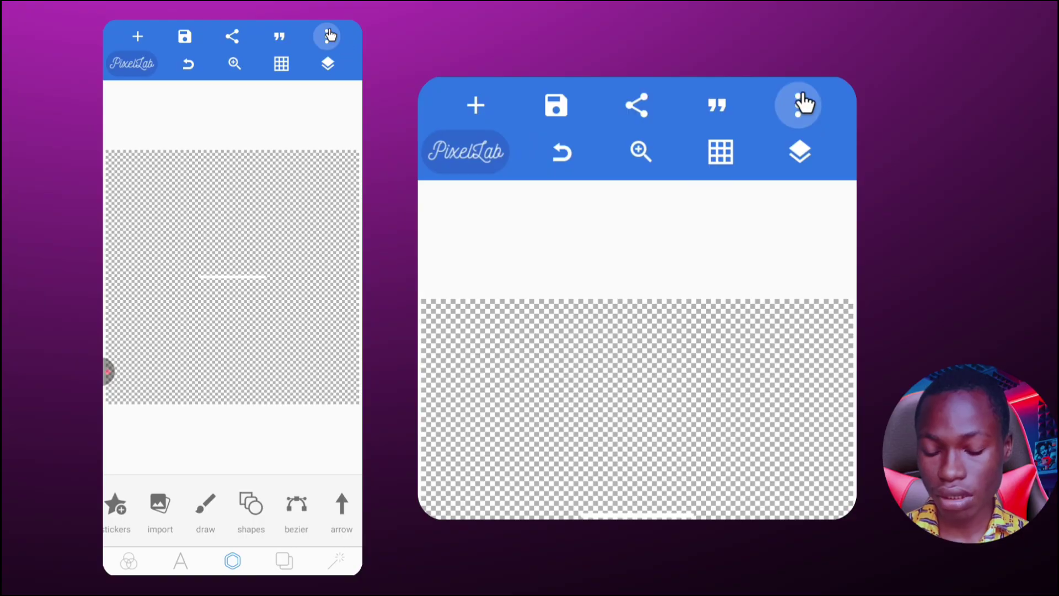
# Resize the canvas using the Youtube thumbnail preset.
pyautogui.click(270, 166)
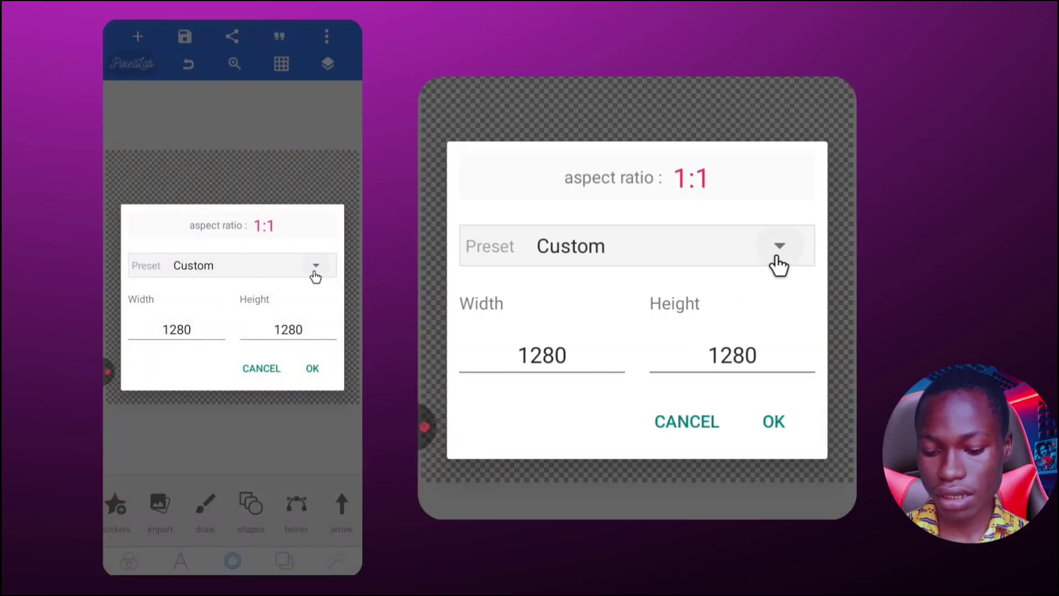
pyautogui.click(315, 268)
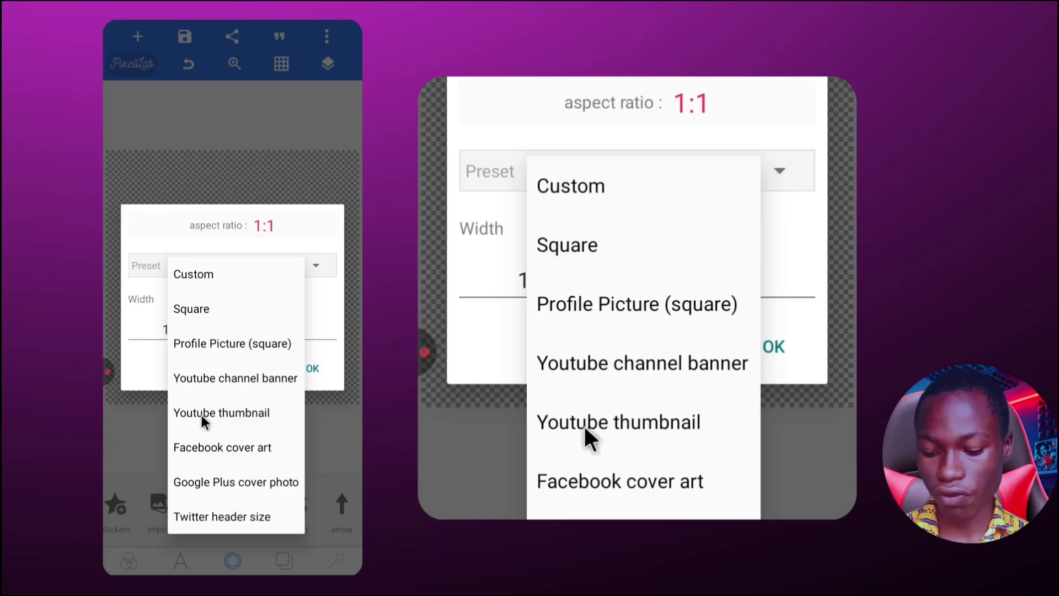
pyautogui.click(219, 415)
pyautogui.click(306, 374)
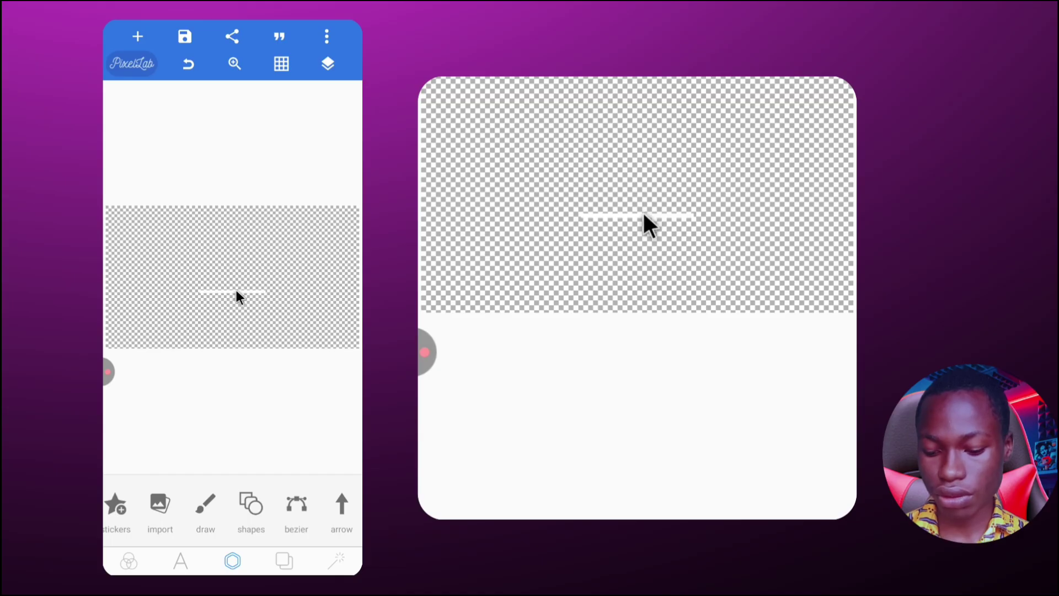
# Delete the white line from the canvas.
pyautogui.click(237, 291)
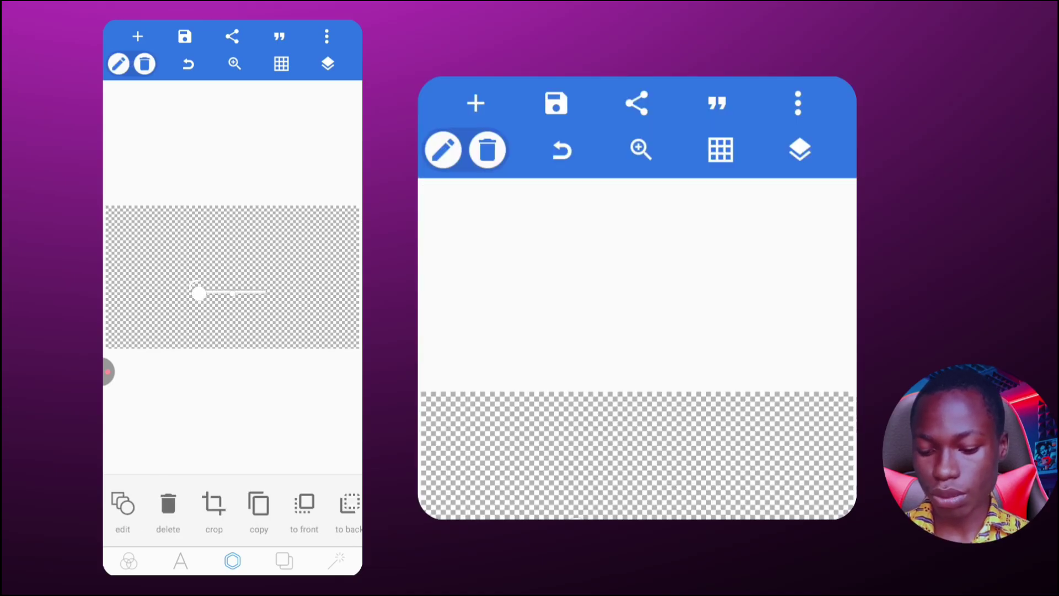
pyautogui.click(146, 65)
pyautogui.click(313, 334)
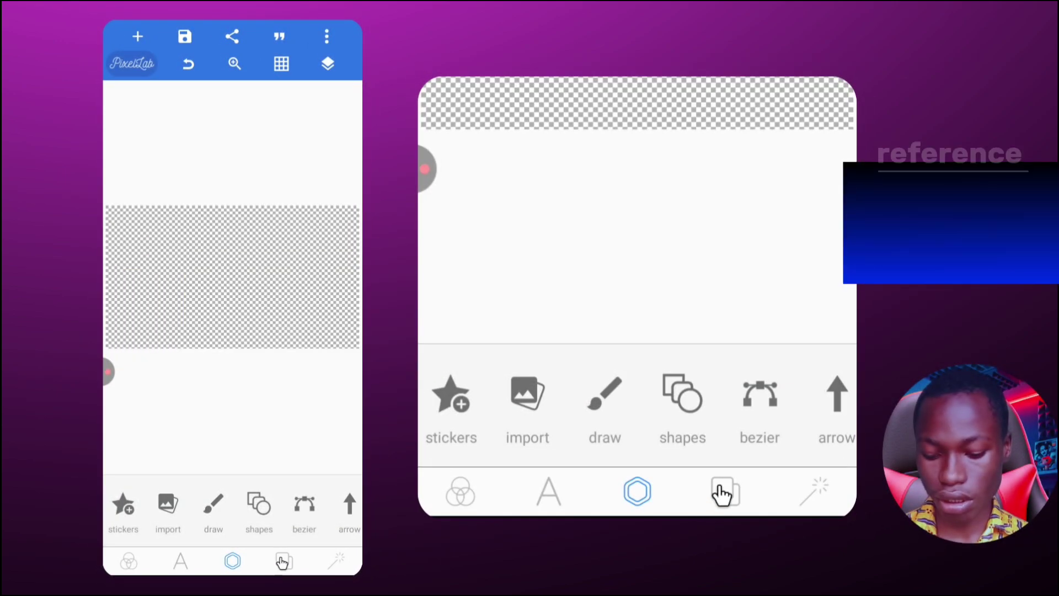
# Start a new gradient fill for the canvas background and set its direction to vertical linear.
pyautogui.click(721, 491)
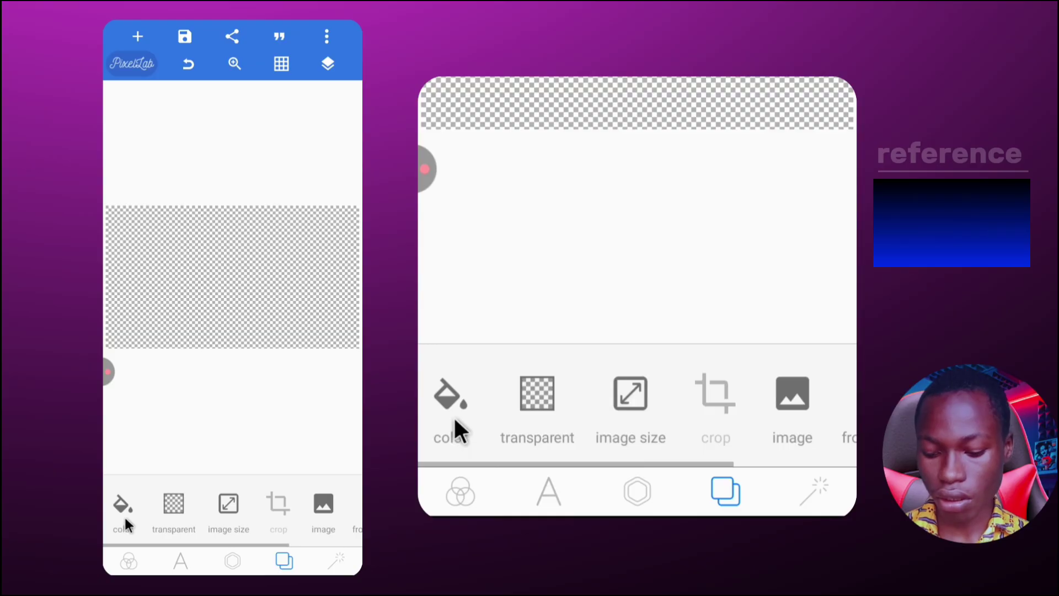
pyautogui.click(457, 400)
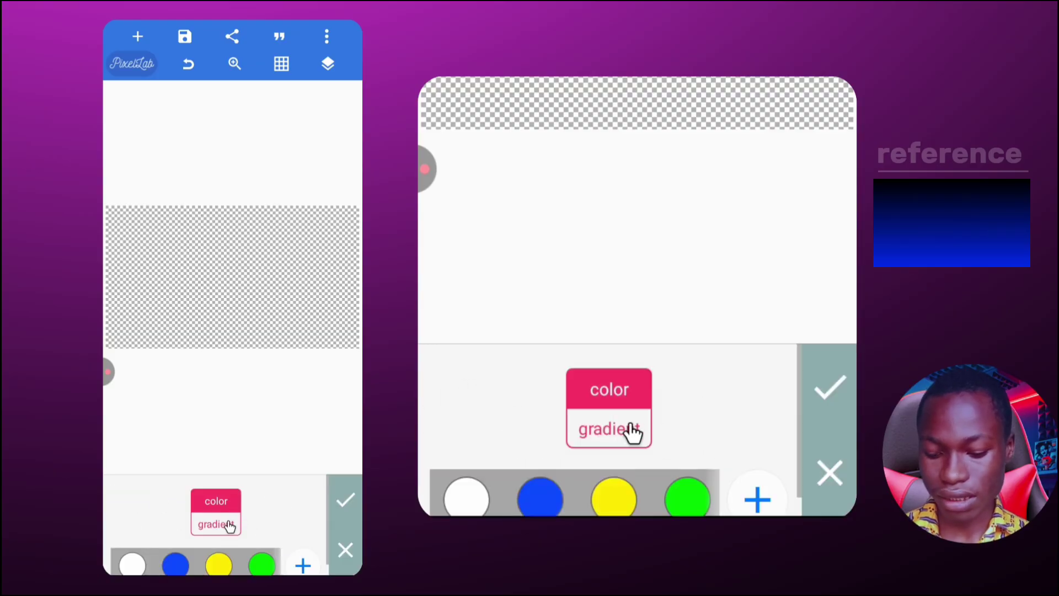
pyautogui.click(631, 433)
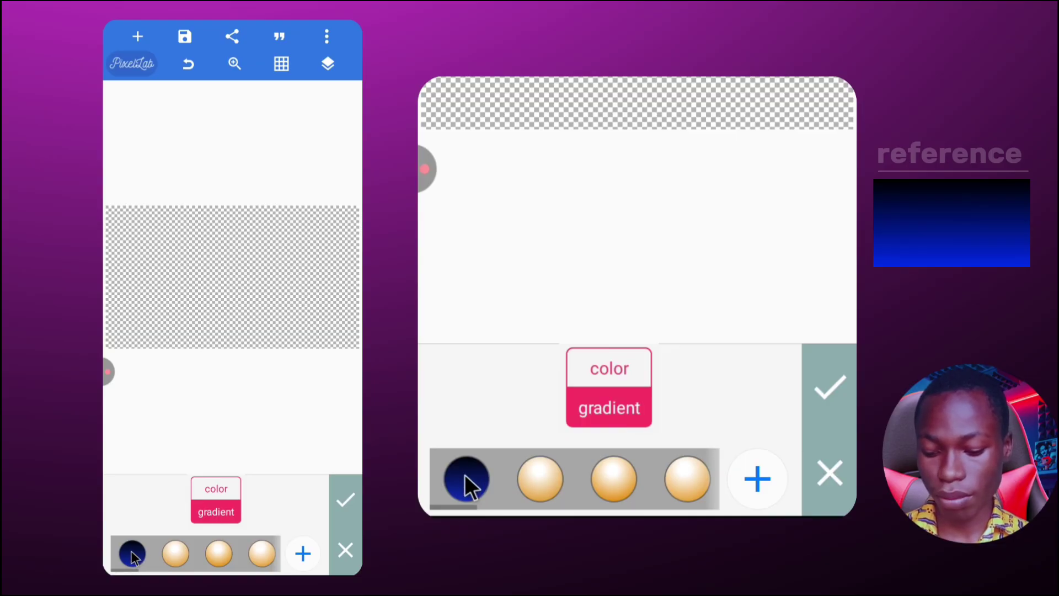
pyautogui.click(746, 489)
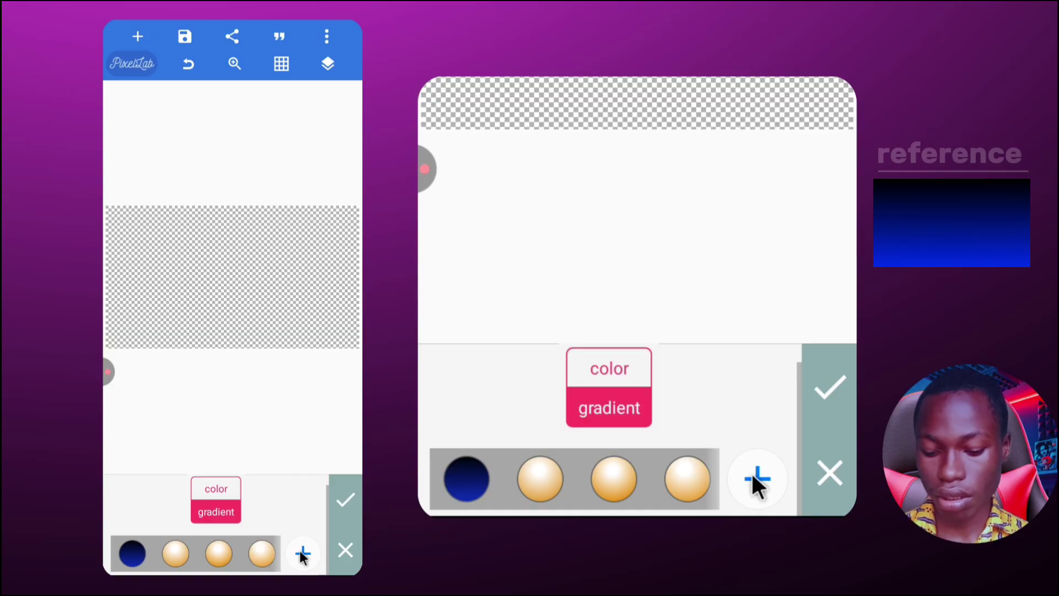
pyautogui.click(751, 476)
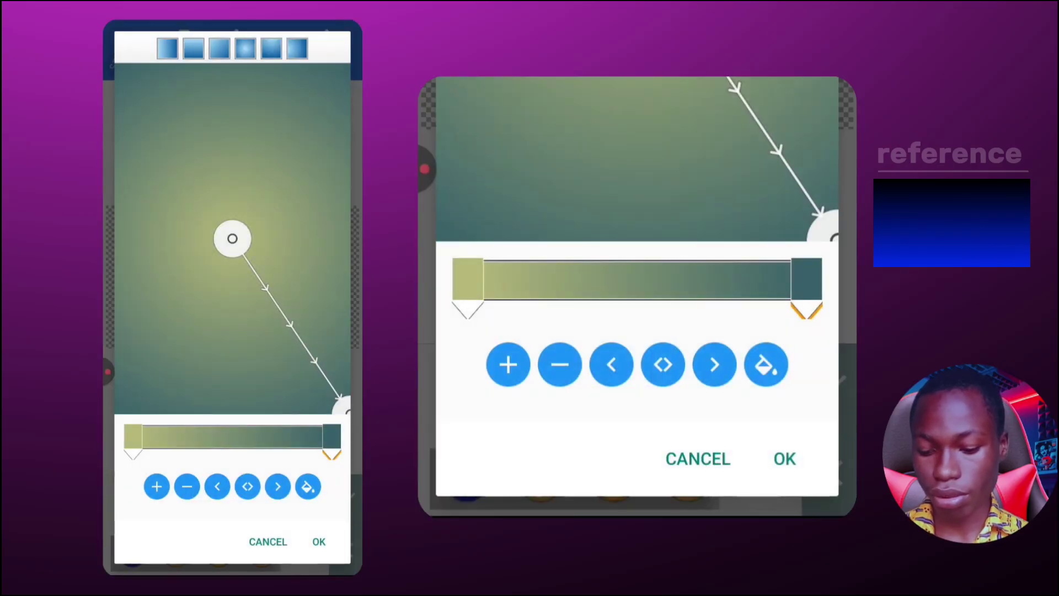
pyautogui.click(780, 461)
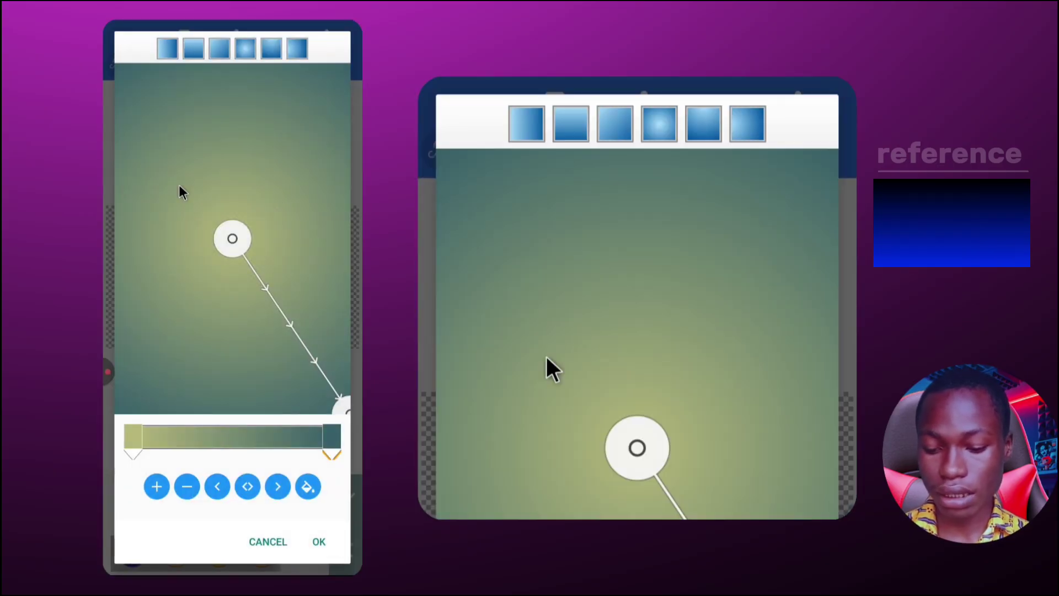
pyautogui.click(197, 47)
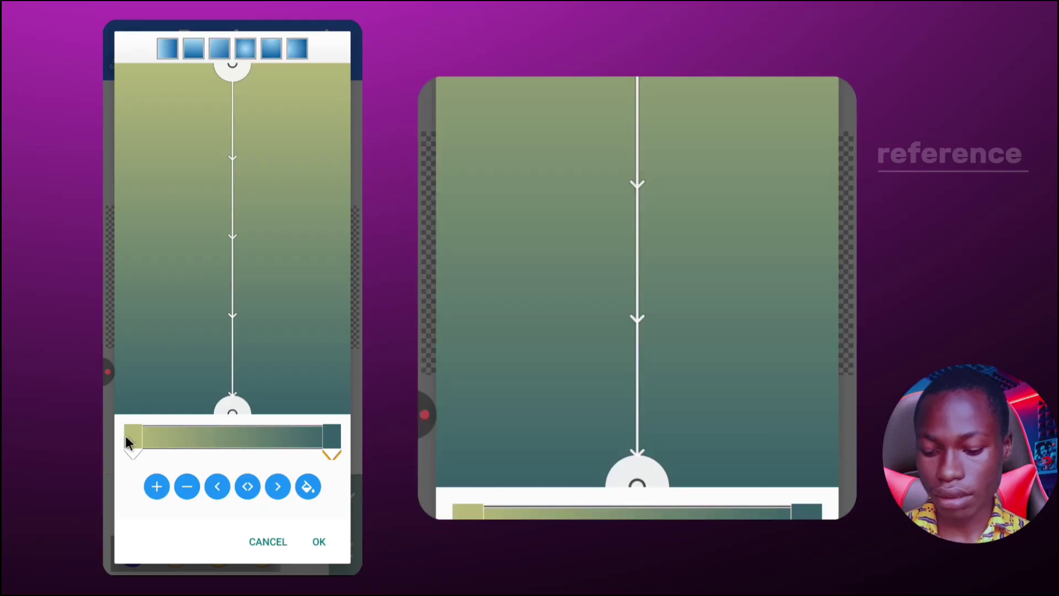
# Set the gradient's starting colour stop to fully opaque black (#000000).
pyautogui.click(128, 436)
pyautogui.click(308, 487)
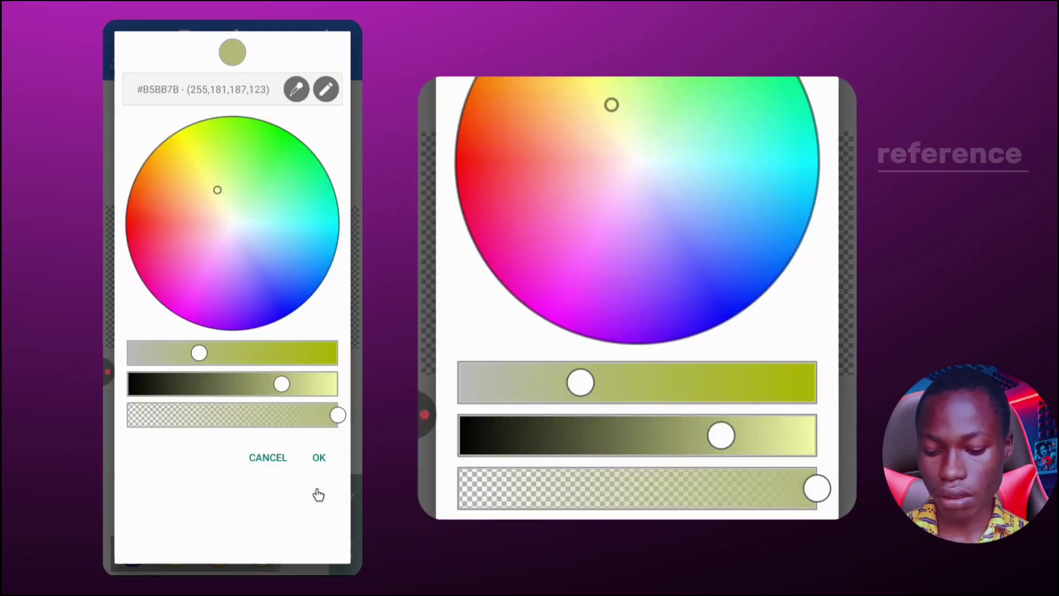
pyautogui.click(264, 414)
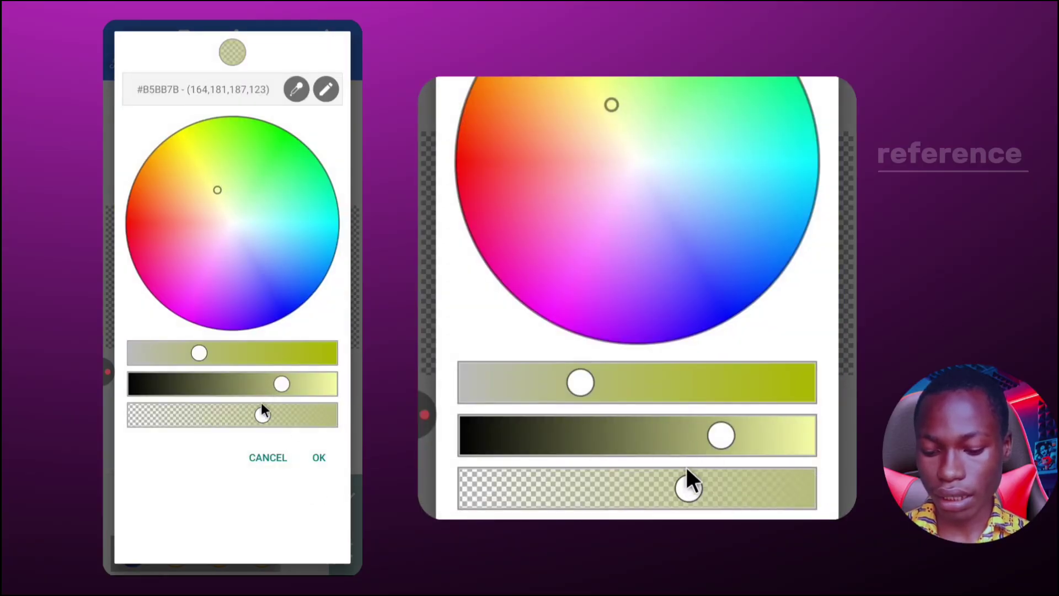
pyautogui.moveTo(283, 379); pyautogui.dragTo(105, 427)
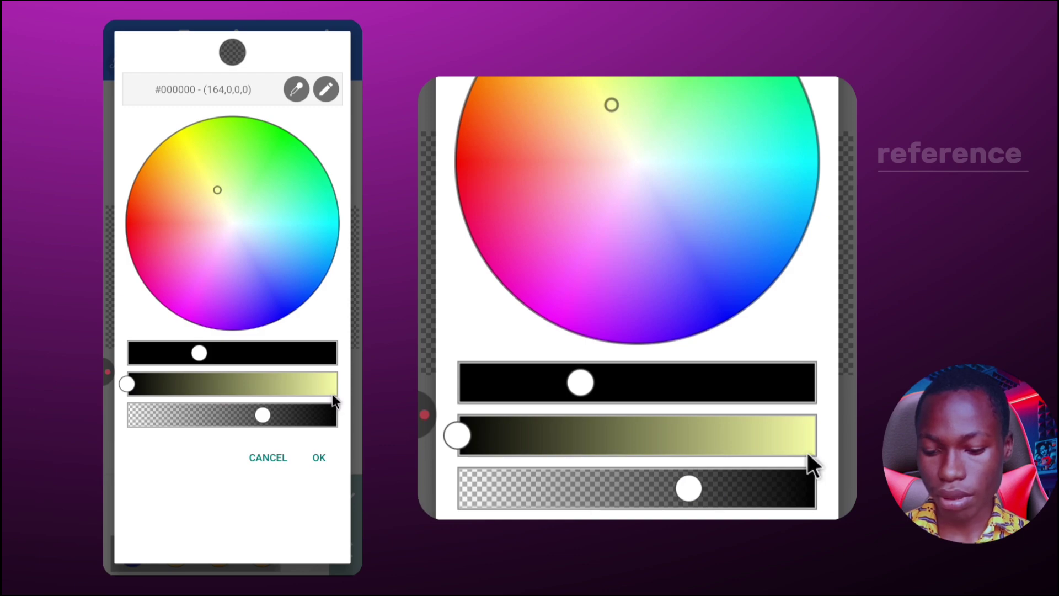
pyautogui.moveTo(270, 415); pyautogui.dragTo(362, 421)
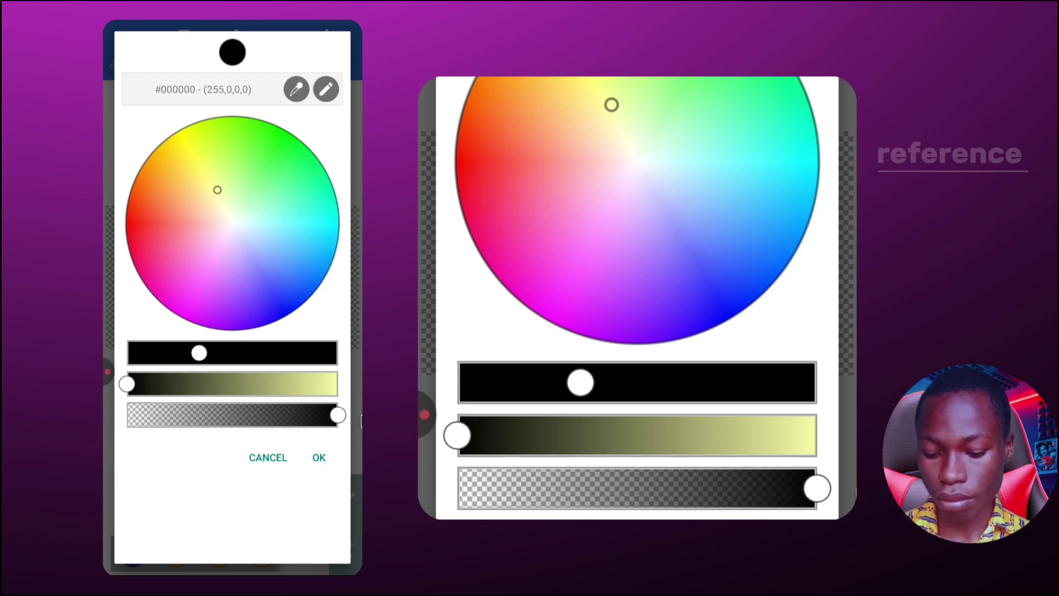
pyautogui.click(318, 459)
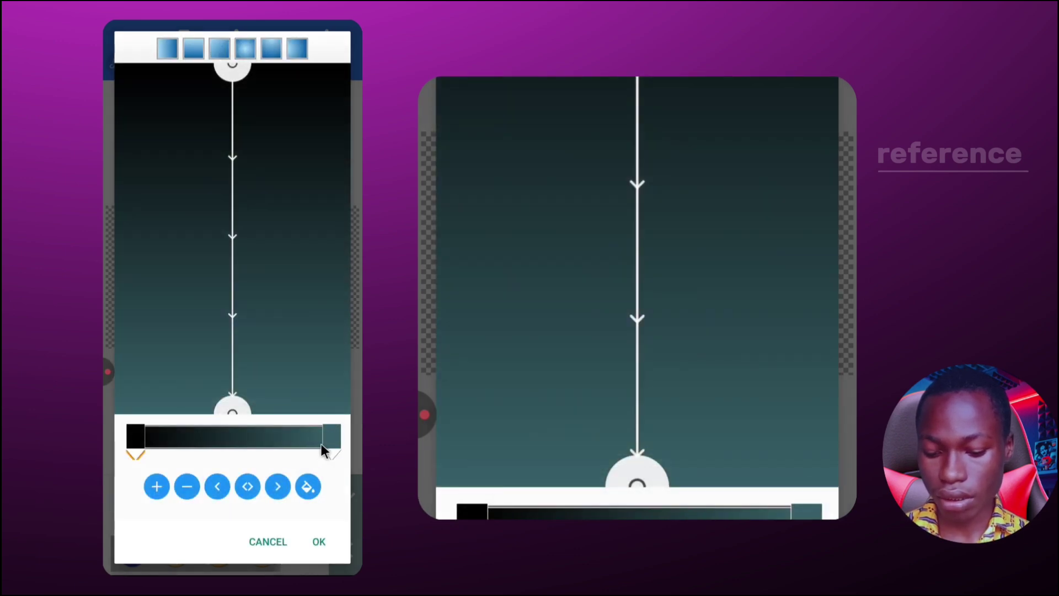
# Set the gradient's ending colour stop to blue #0322E5 and apply the gradient to the background.
pyautogui.click(307, 487)
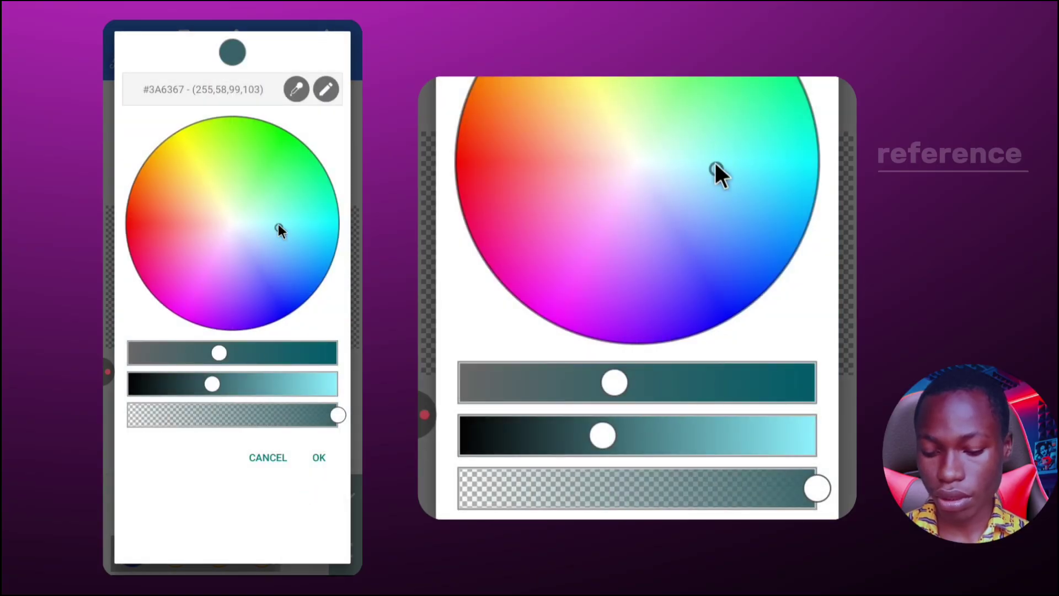
pyautogui.moveTo(279, 226); pyautogui.dragTo(297, 313)
pyautogui.moveTo(217, 379); pyautogui.dragTo(315, 368)
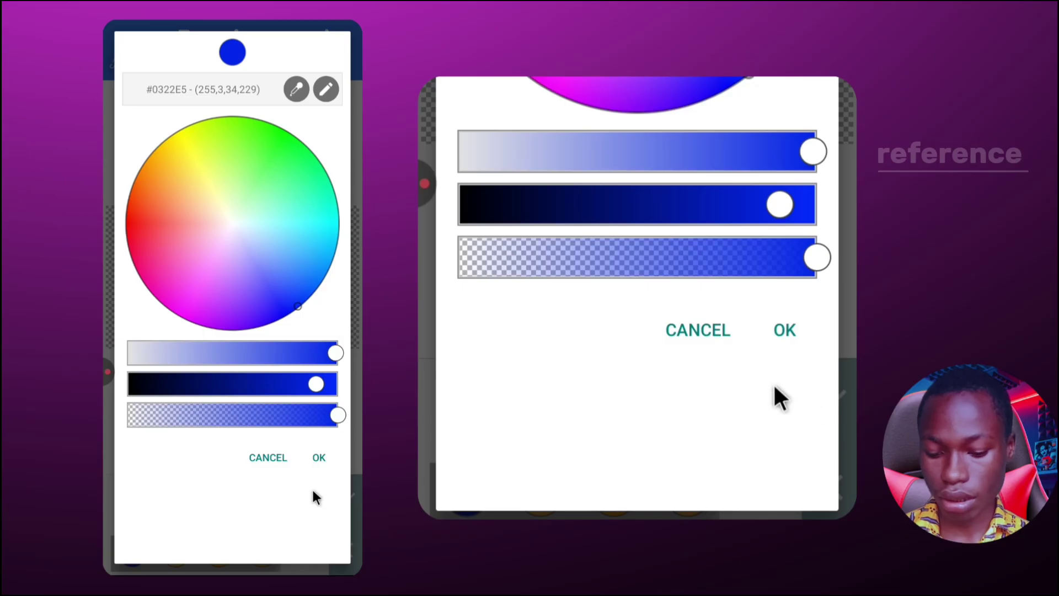
pyautogui.click(318, 457)
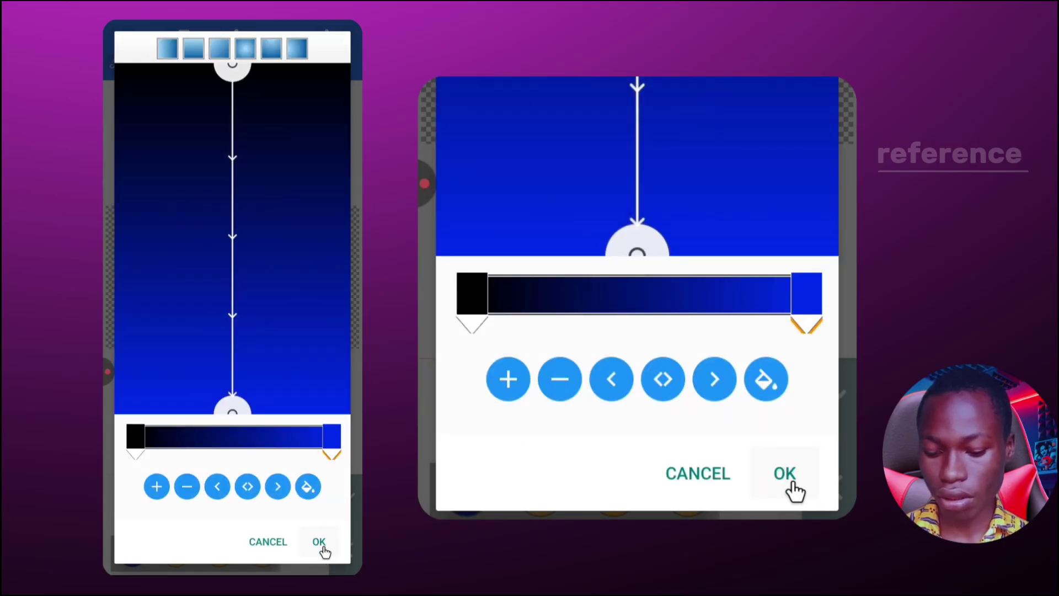
pyautogui.click(320, 543)
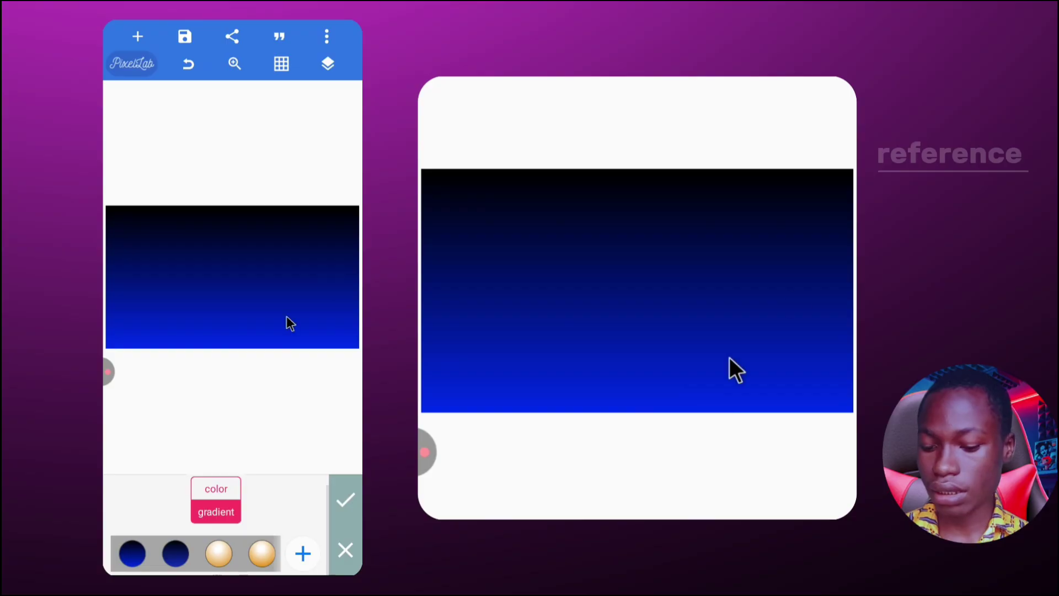
pyautogui.click(344, 506)
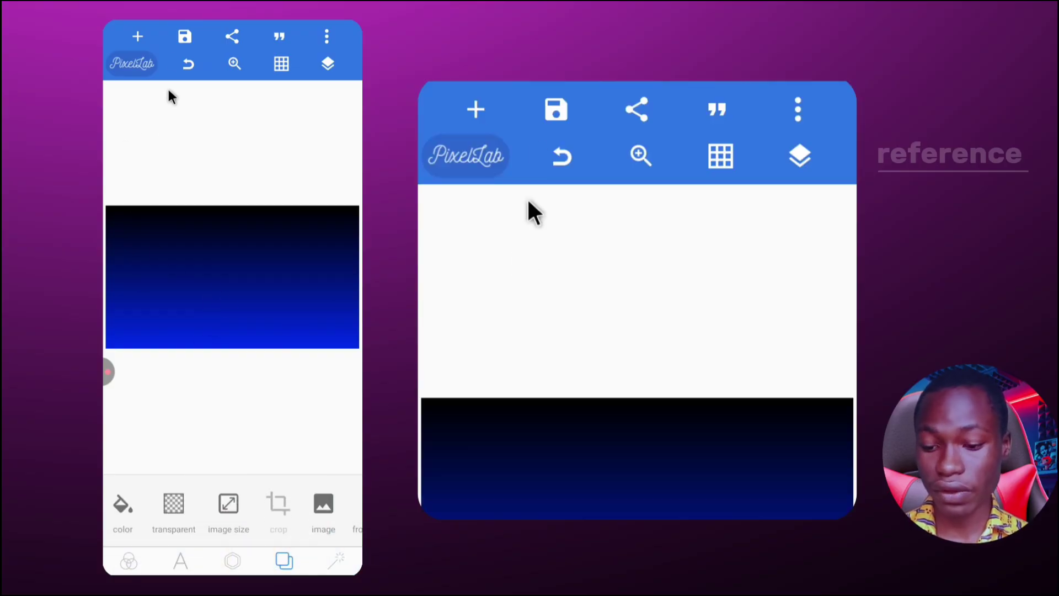
# Save the gradient background to the gallery as a JPG image with ultra dimensions.
pyautogui.click(185, 38)
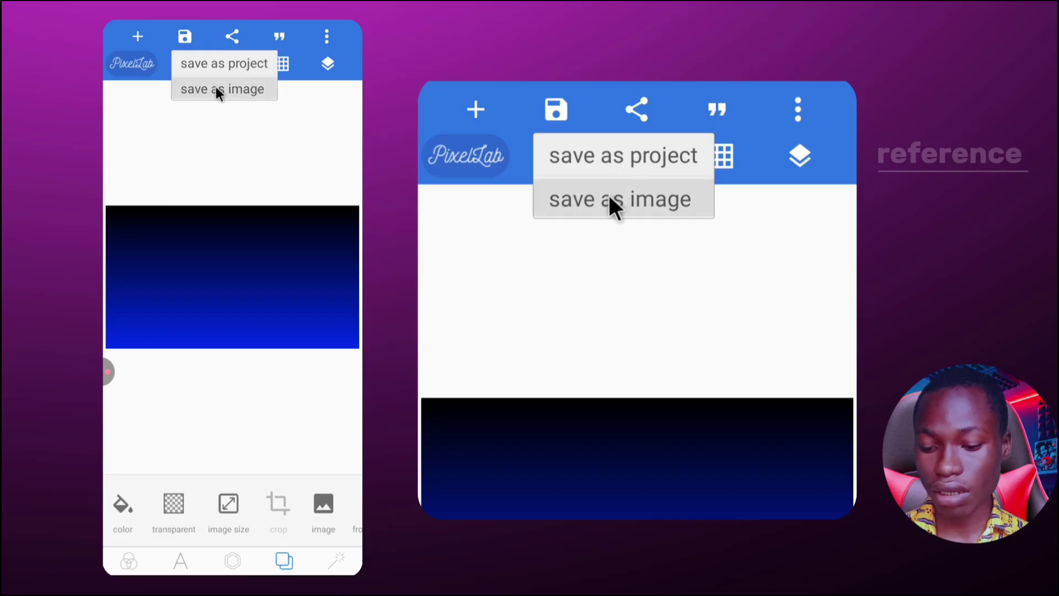
pyautogui.click(218, 89)
pyautogui.click(330, 325)
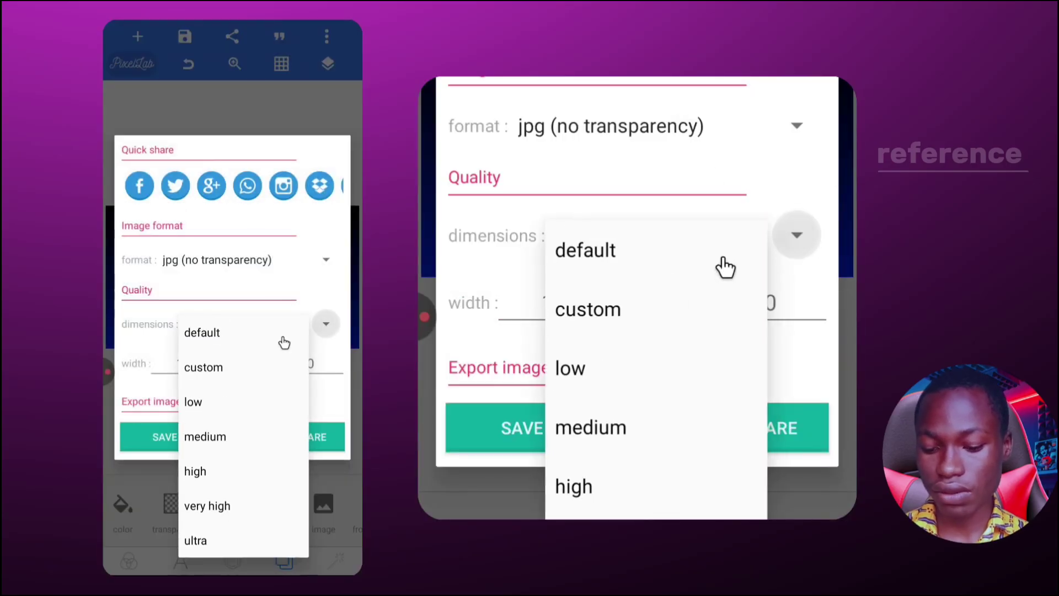
pyautogui.click(196, 541)
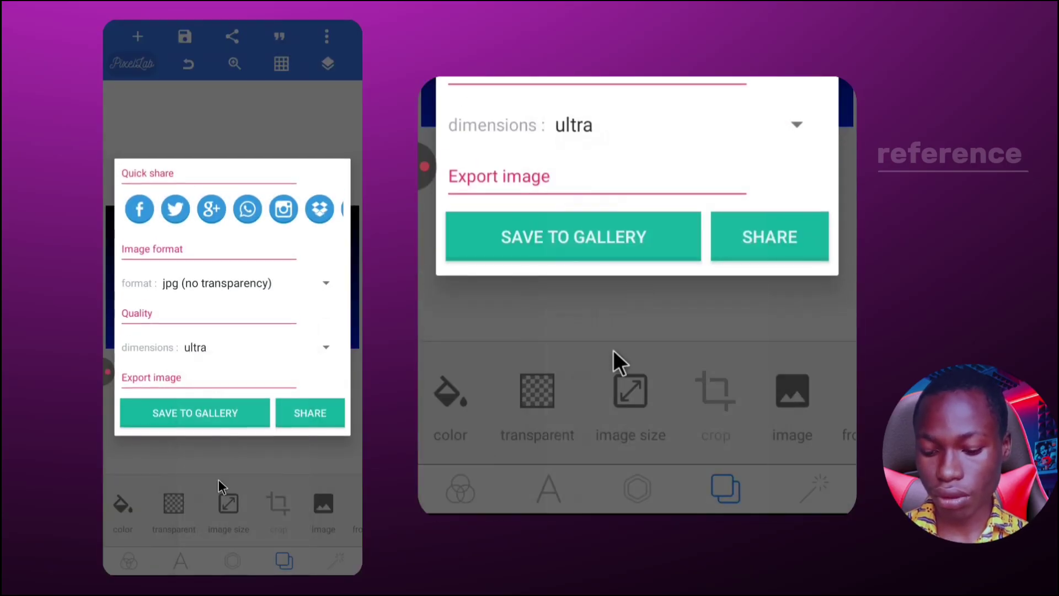
pyautogui.click(228, 422)
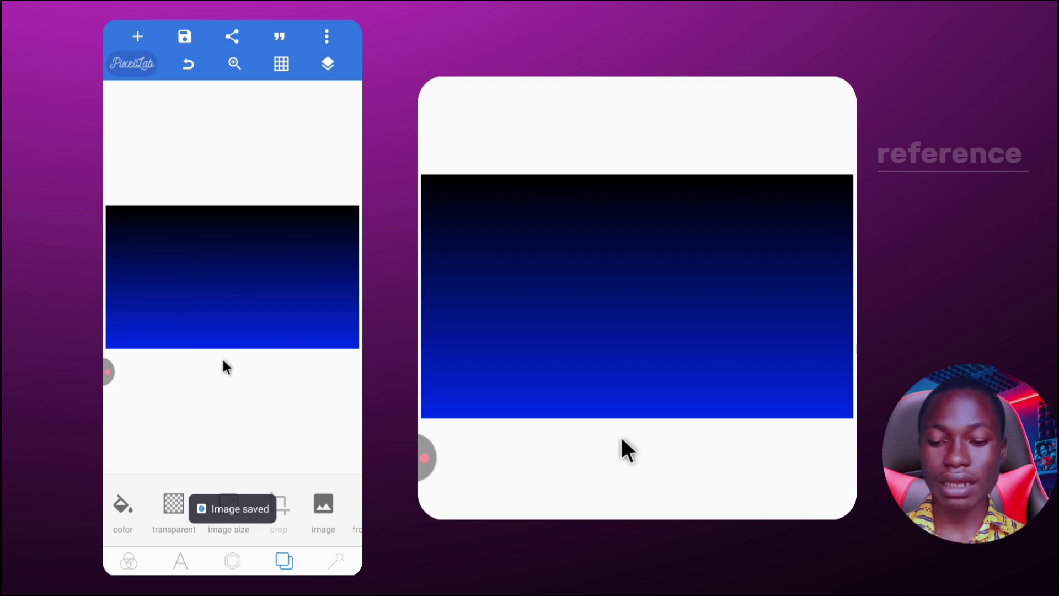
# Switch to CapCut and create a new project from the saved black-to-blue gradient image.
pyautogui.hotkey('alt', 'Tab')
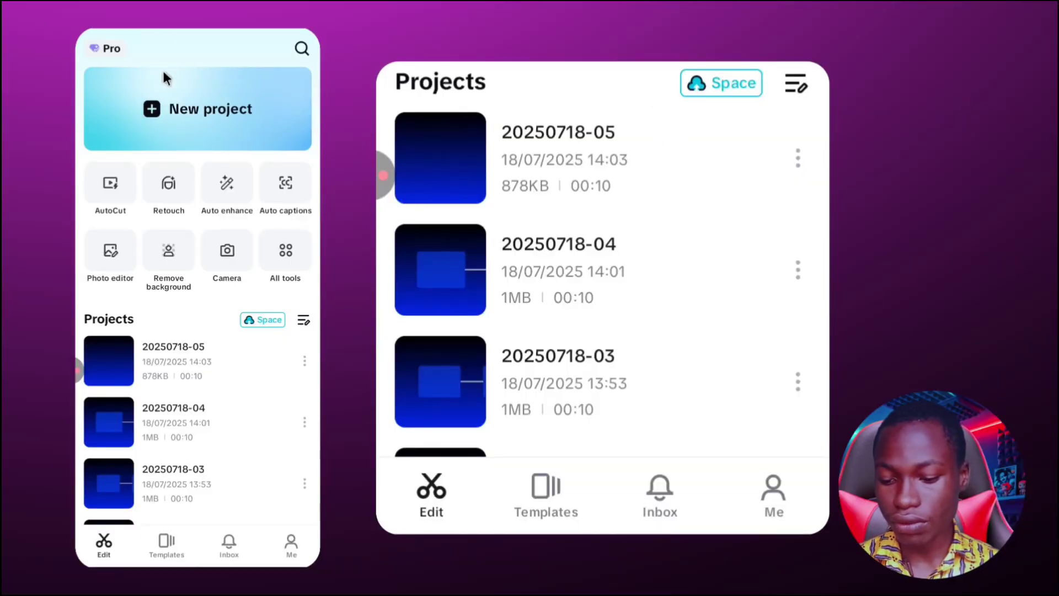
pyautogui.click(170, 96)
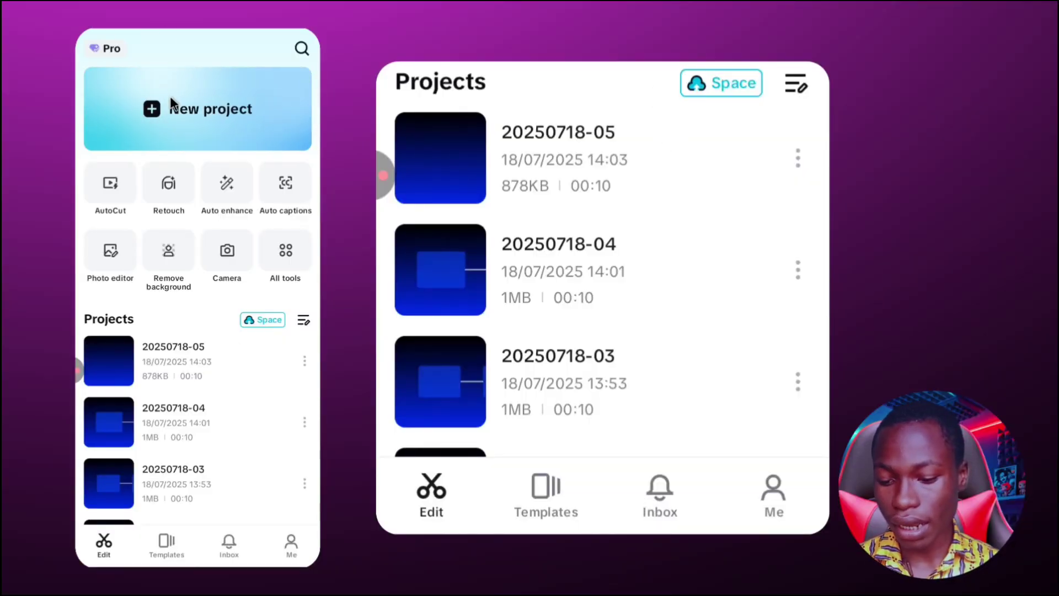
pyautogui.click(130, 135)
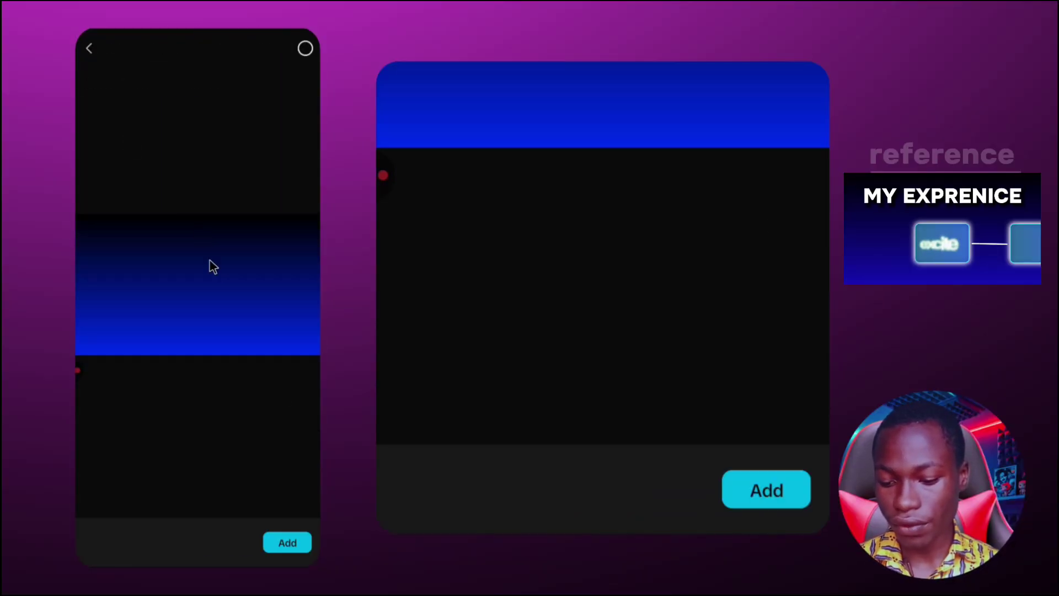
pyautogui.click(756, 499)
pyautogui.click(751, 486)
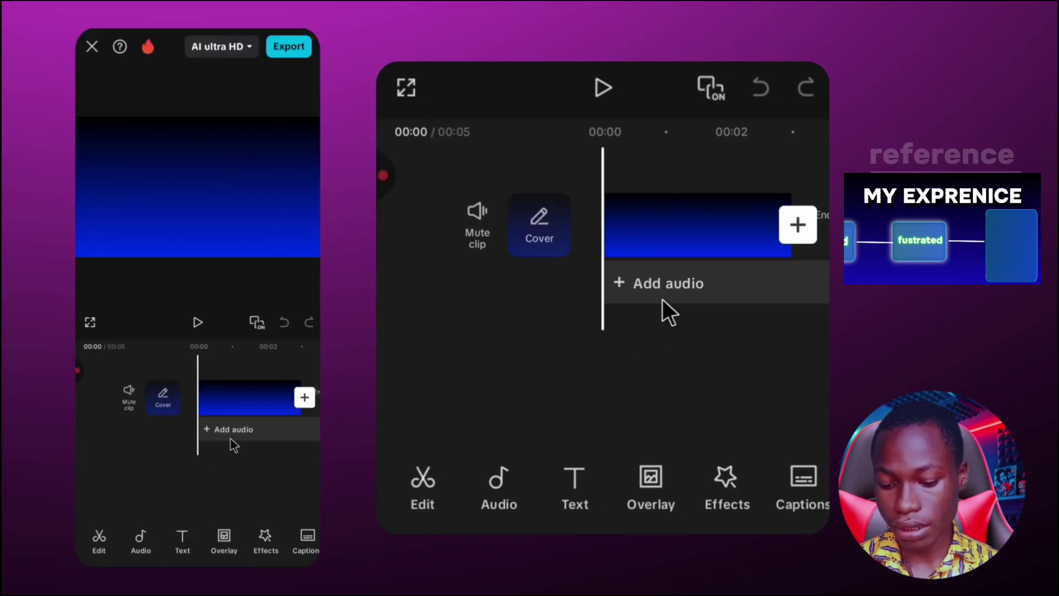
# Delete the Ending clip from the timeline and extend the gradient background clip to 10 seconds.
pyautogui.hscroll(3, 663, 297)
pyautogui.click(666, 225)
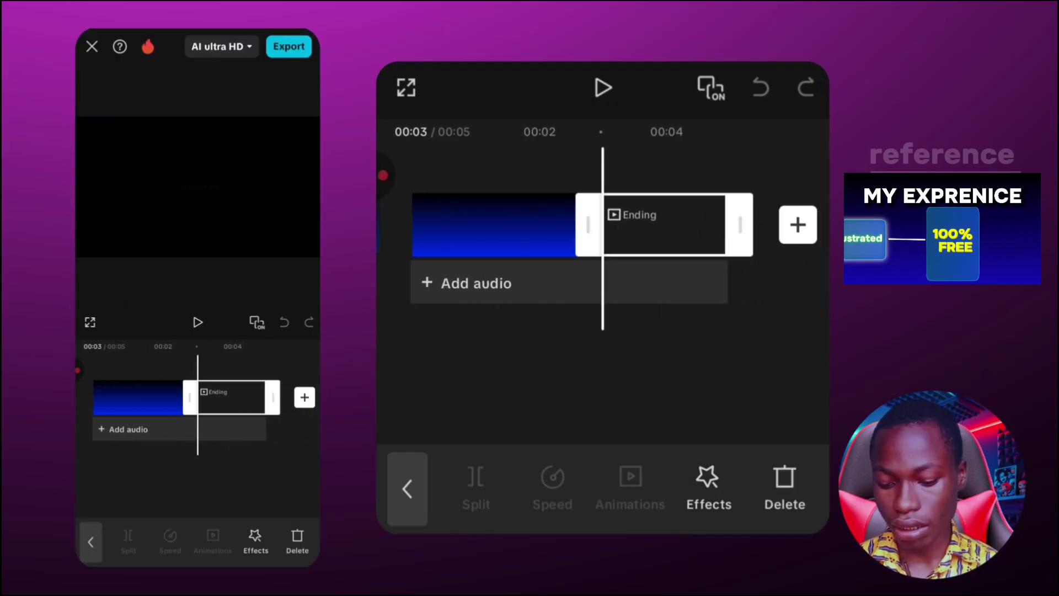
pyautogui.click(784, 488)
pyautogui.click(505, 225)
pyautogui.moveTo(614, 224)
pyautogui.mouseDown()
pyautogui.moveTo(756, 225)
pyautogui.moveTo(610, 224)
pyautogui.moveTo(693, 225)
pyautogui.moveTo(634, 225)
pyautogui.mouseUp()
pyautogui.hscroll(-10, 603, 248)
pyautogui.click(407, 488)
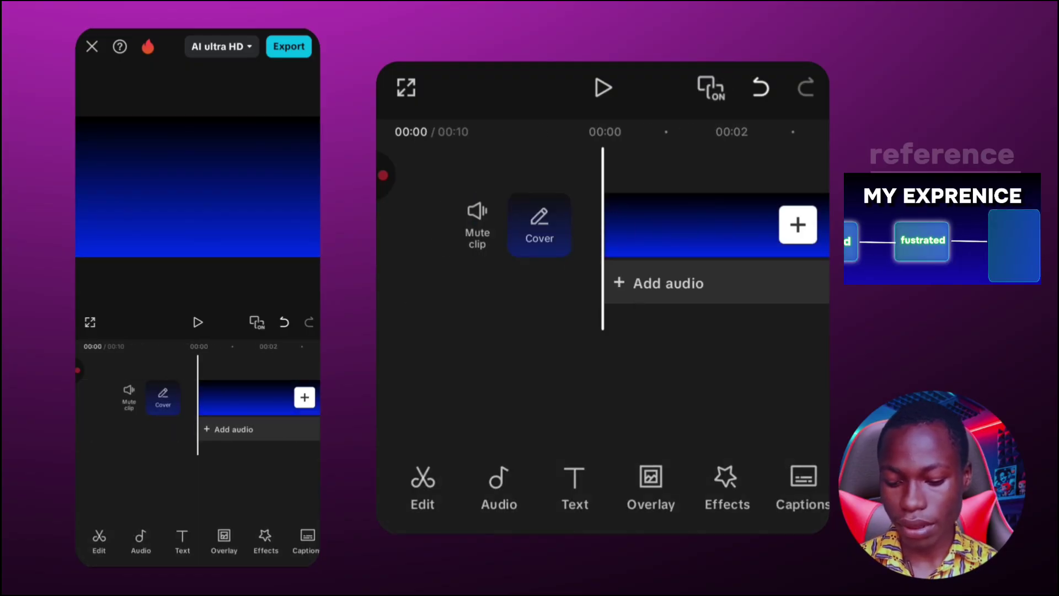
# Add the small landscape blue rectangle image as an overlay at the start of the timeline and enlarge it slightly.
pyautogui.click(657, 511)
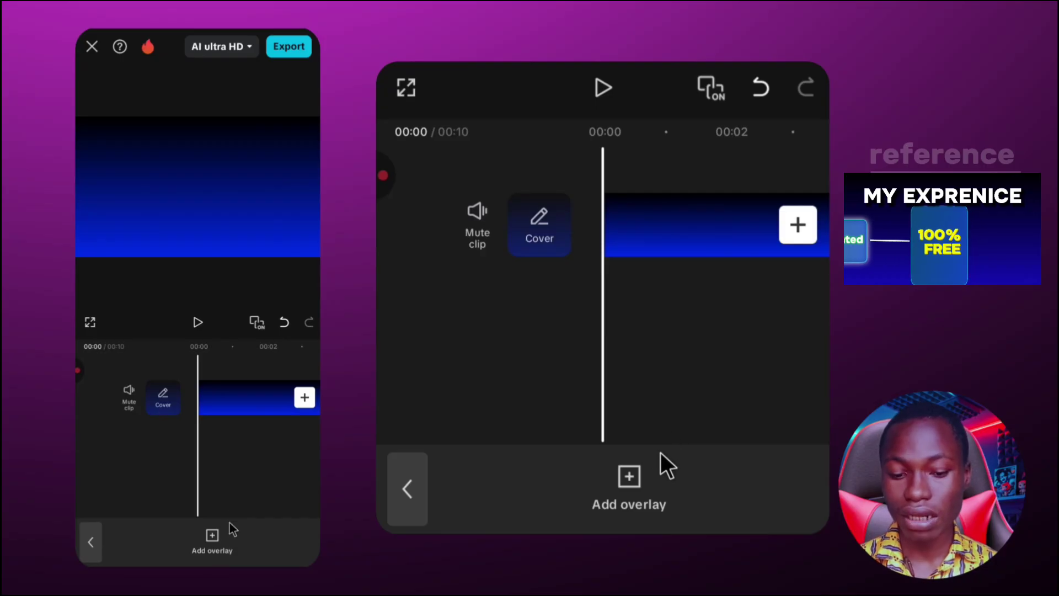
pyautogui.click(644, 495)
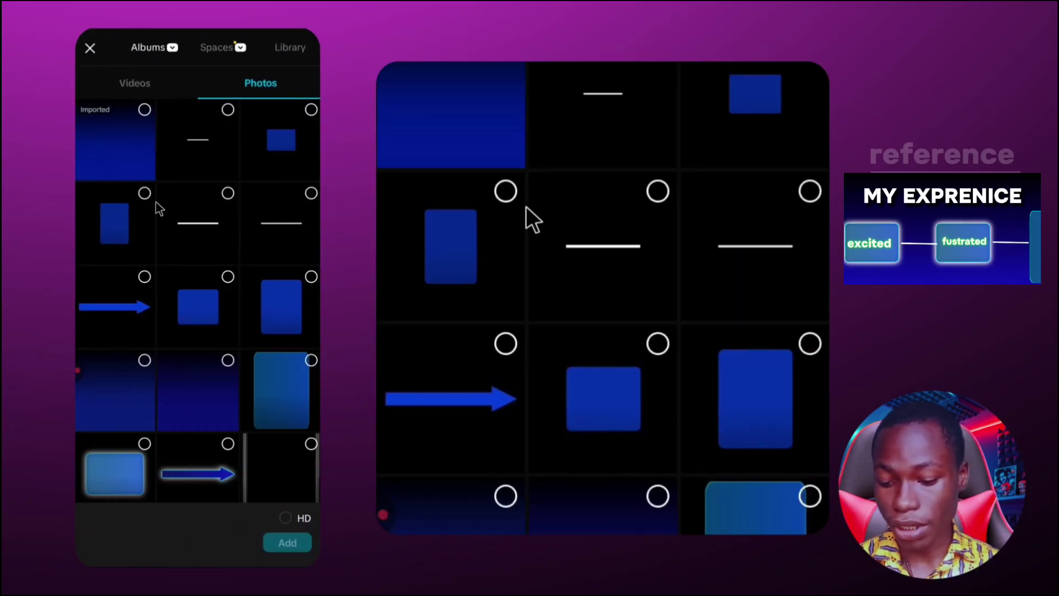
pyautogui.click(767, 83)
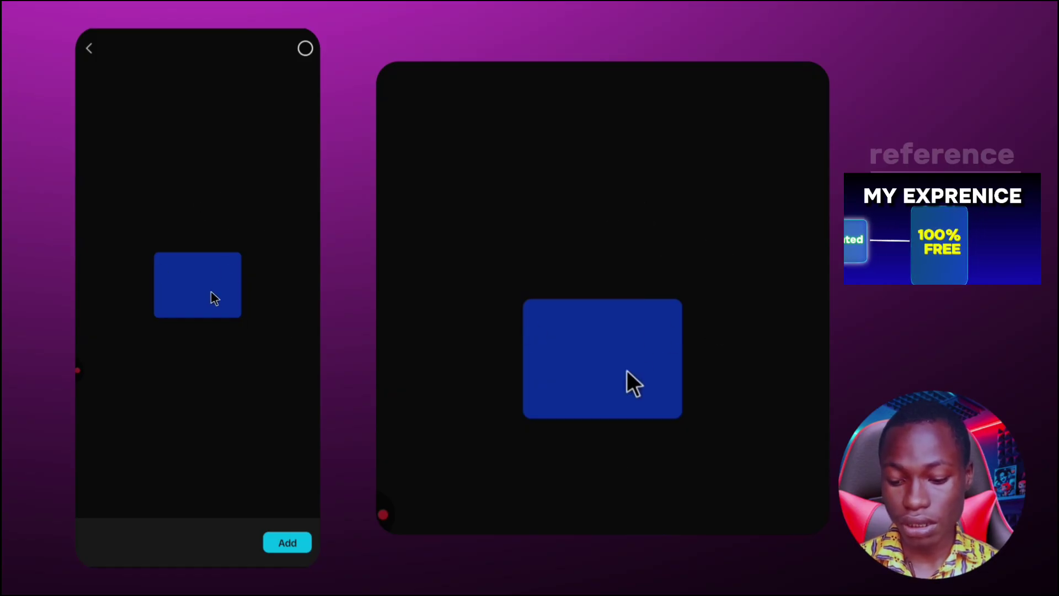
pyautogui.click(283, 544)
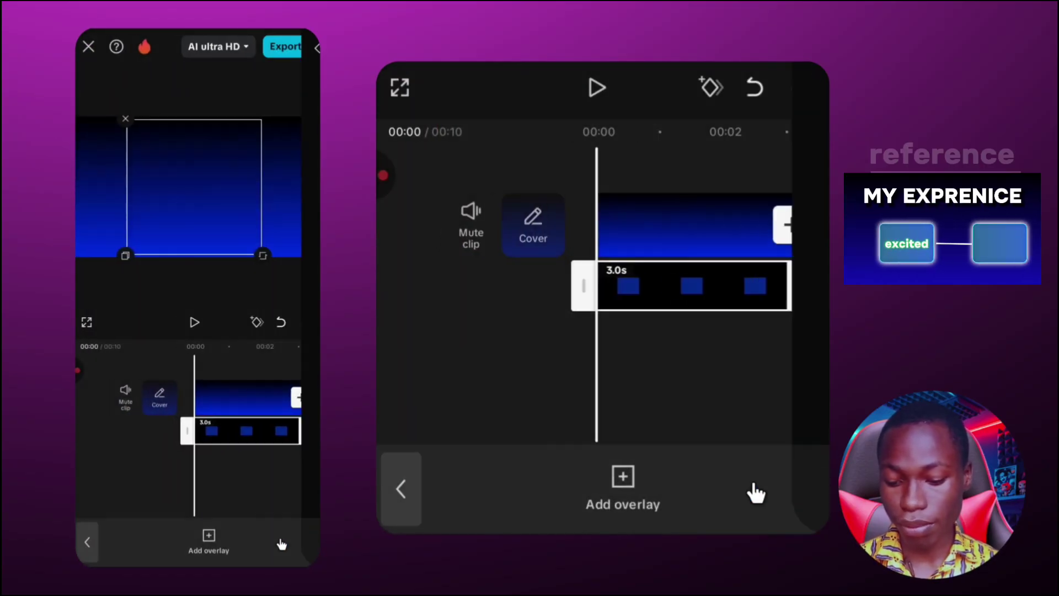
pyautogui.hscroll(1, 219, 478)
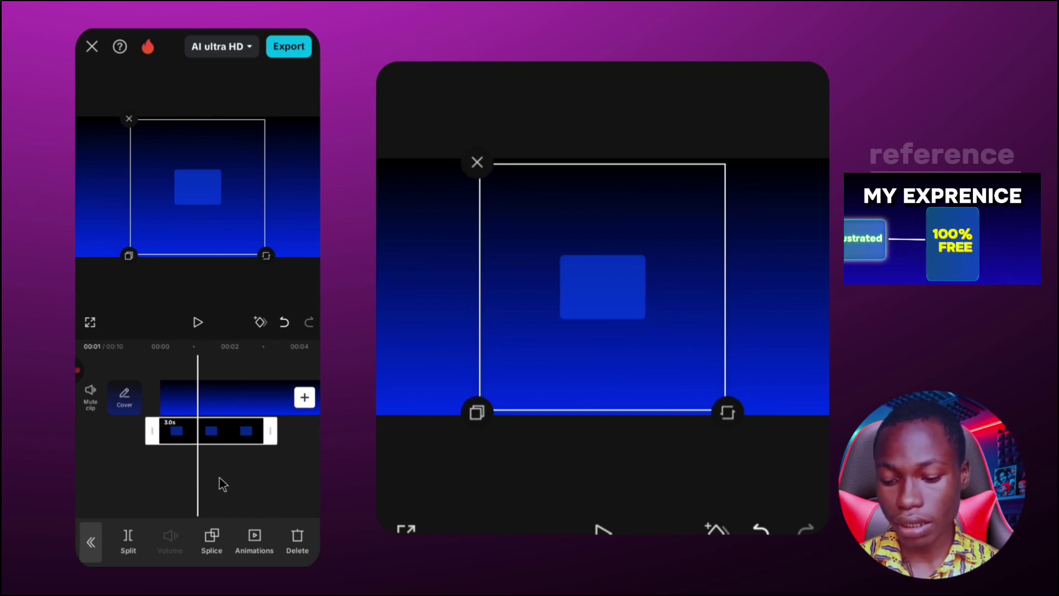
pyautogui.moveTo(268, 256); pyautogui.dragTo(305, 283)
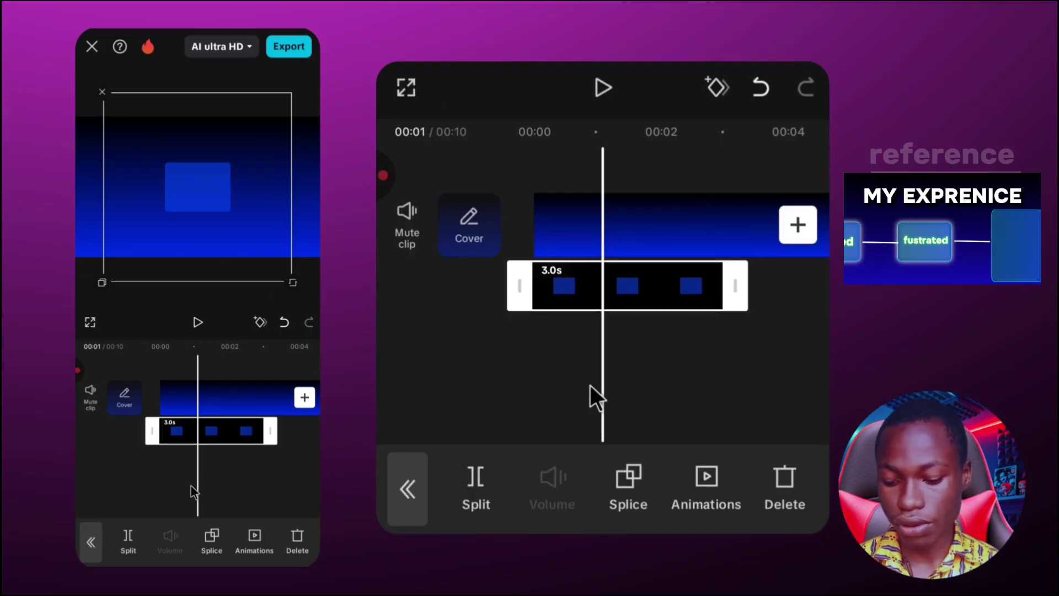
# Add the thin white line image as an overlay on a new track at the start of the timeline.
pyautogui.click(191, 485)
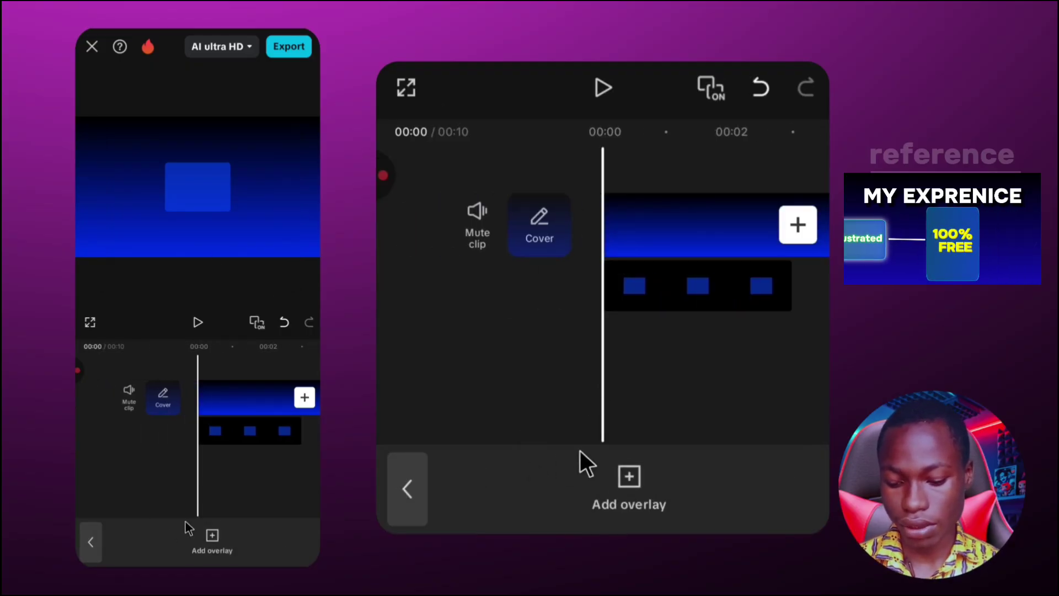
pyautogui.click(214, 536)
pyautogui.click(205, 165)
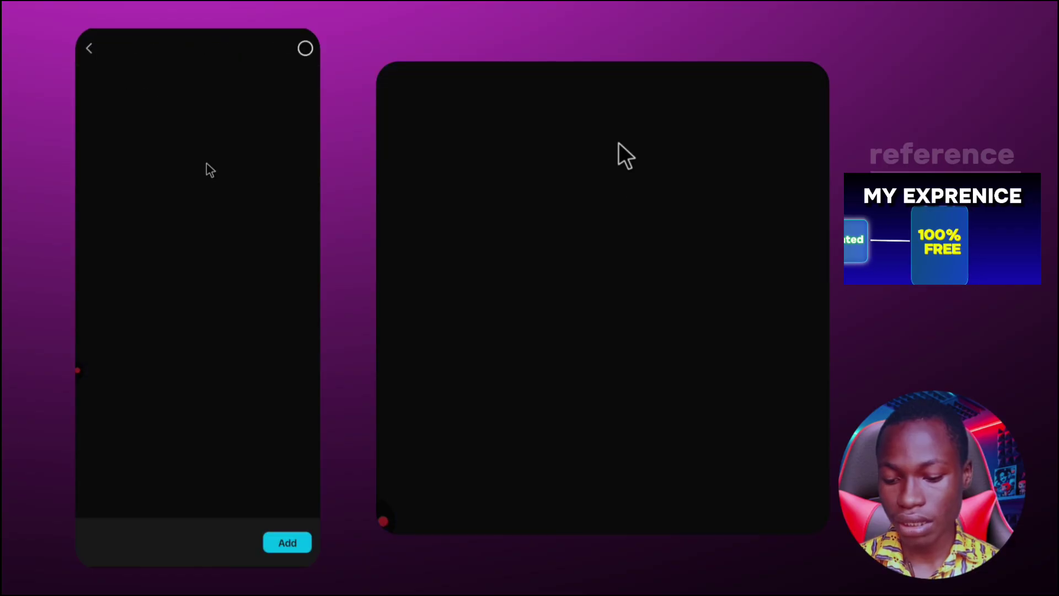
pyautogui.click(289, 543)
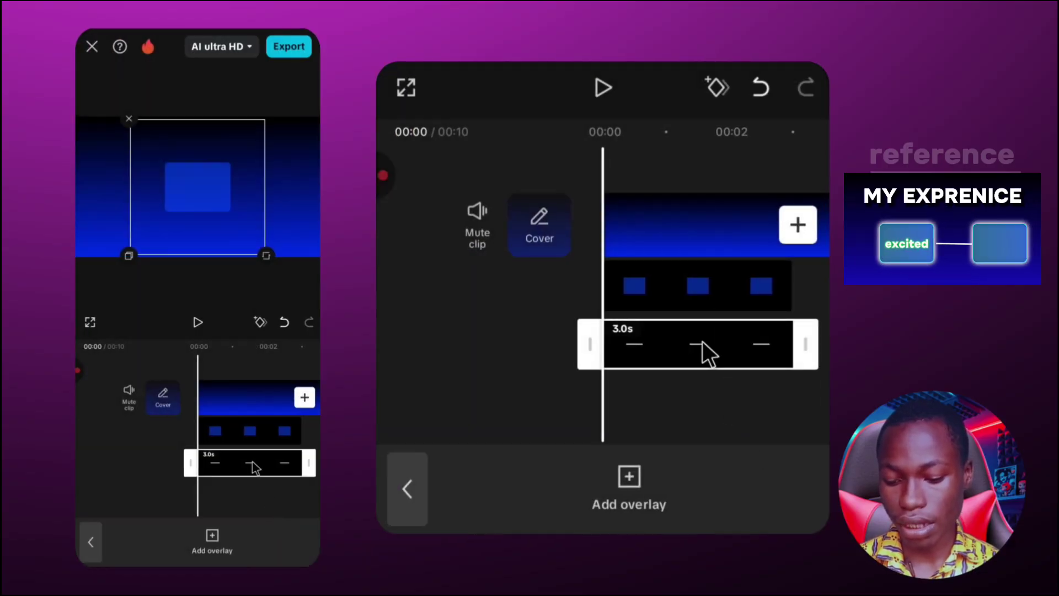
pyautogui.click(253, 466)
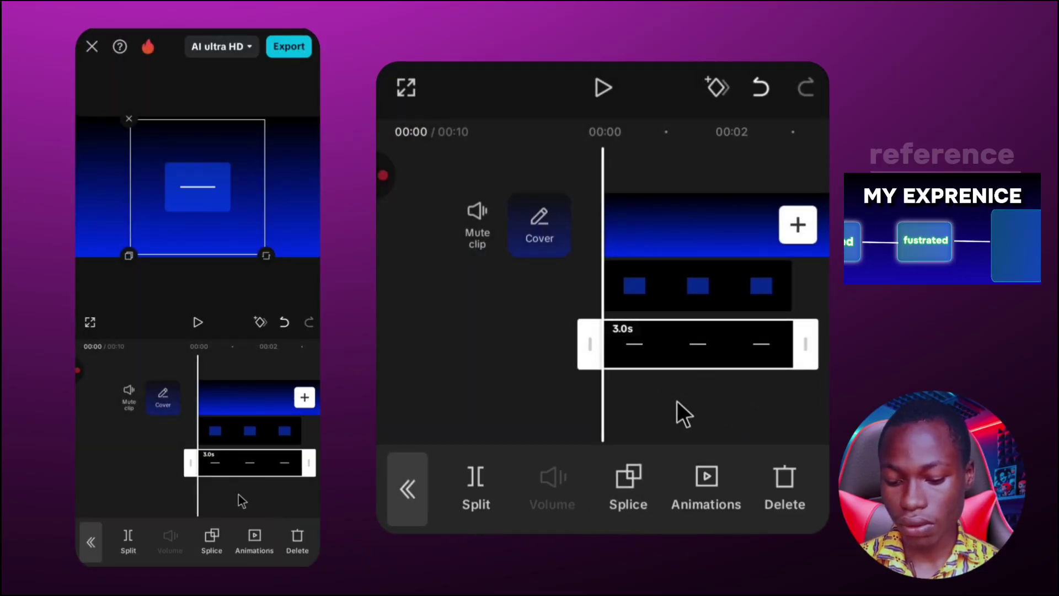
# Duplicate the blue rectangle overlay and place the copy at the timeline start, on the track below the white line.
pyautogui.hscroll(2, 677, 405)
pyautogui.click(217, 431)
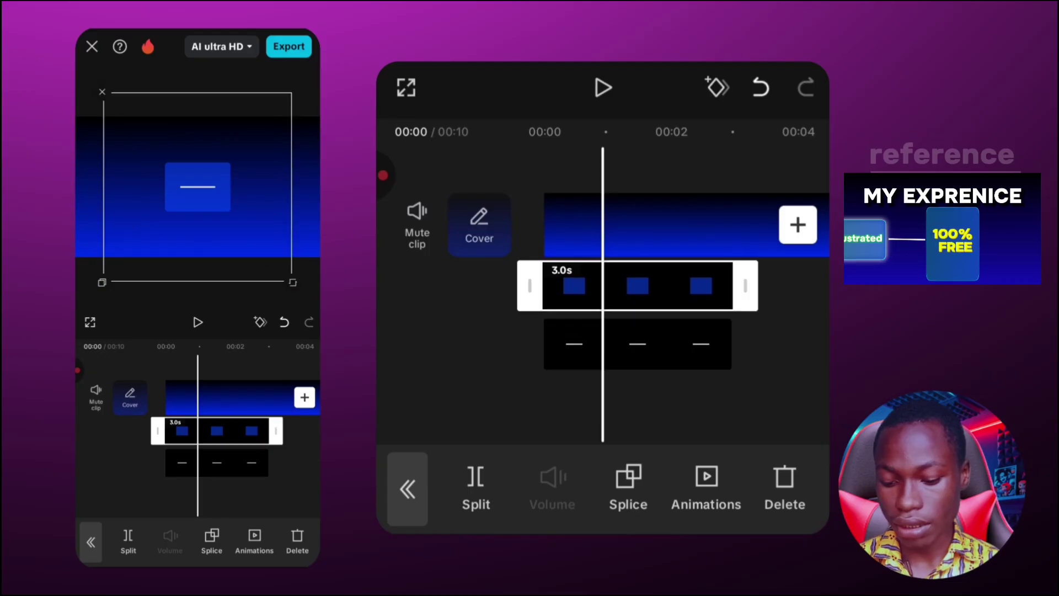
pyautogui.click(217, 431)
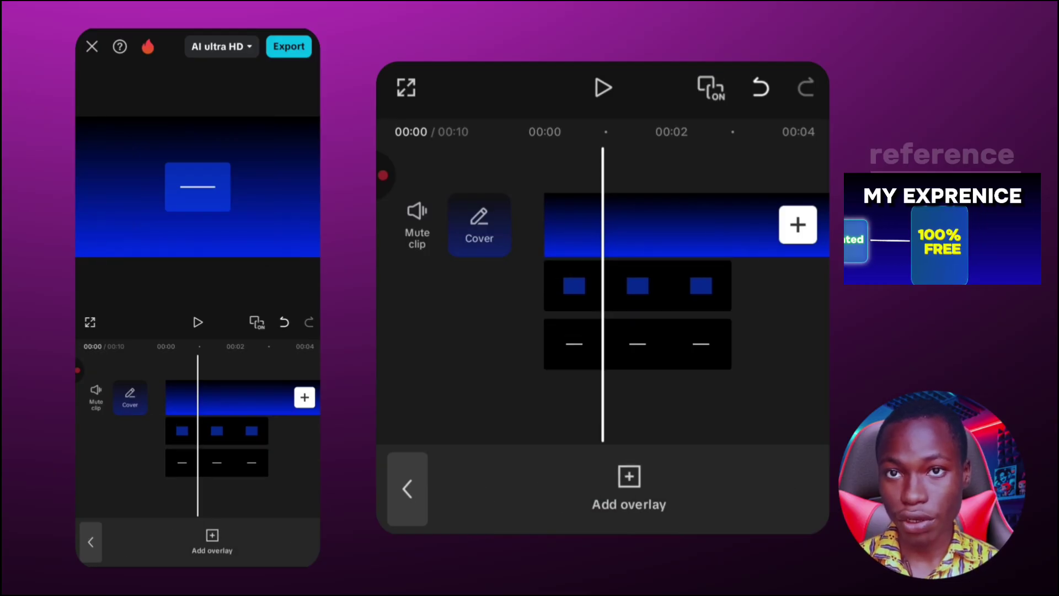
pyautogui.click(217, 430)
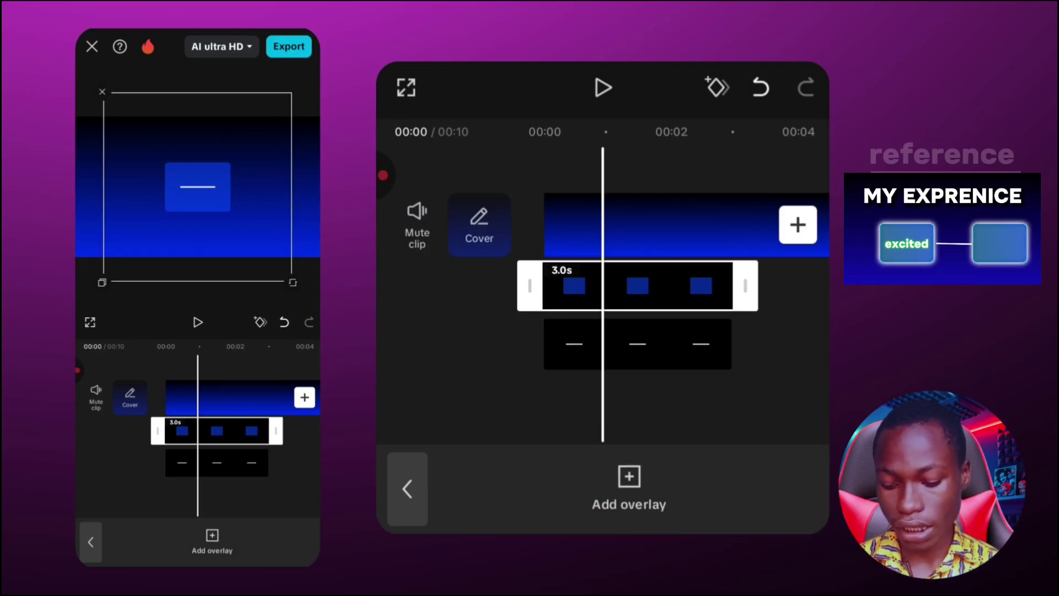
pyautogui.hscroll(5, 212, 542)
pyautogui.hscroll(10, 607, 486)
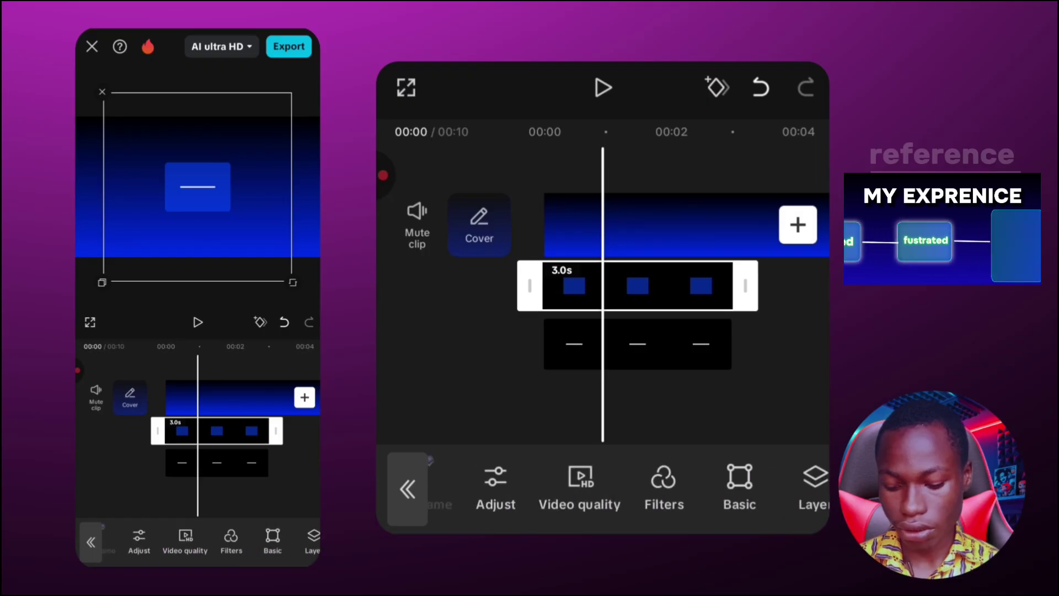
pyautogui.hscroll(2, 607, 485)
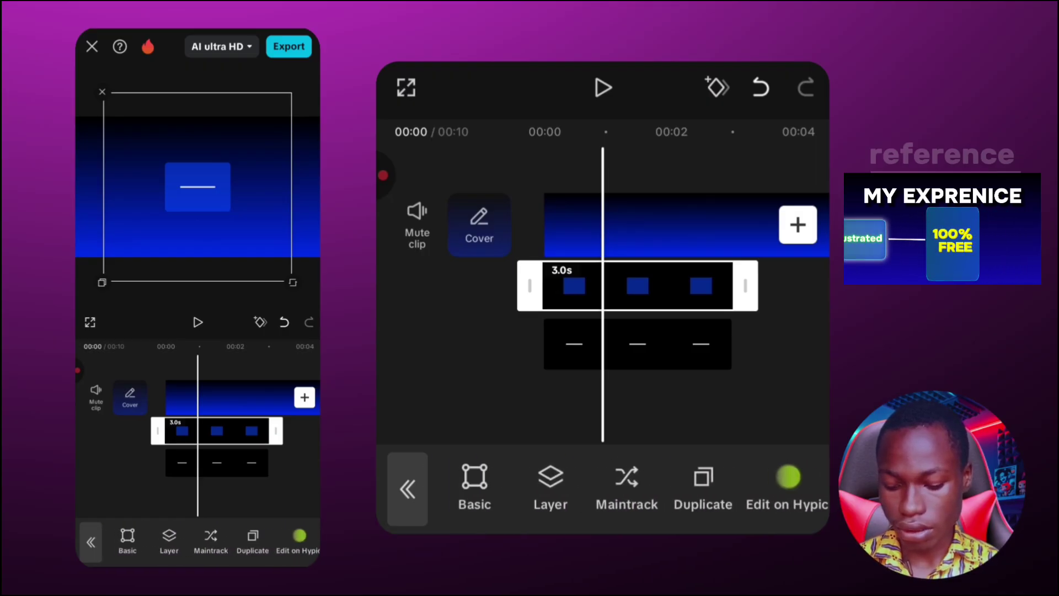
pyautogui.click(655, 506)
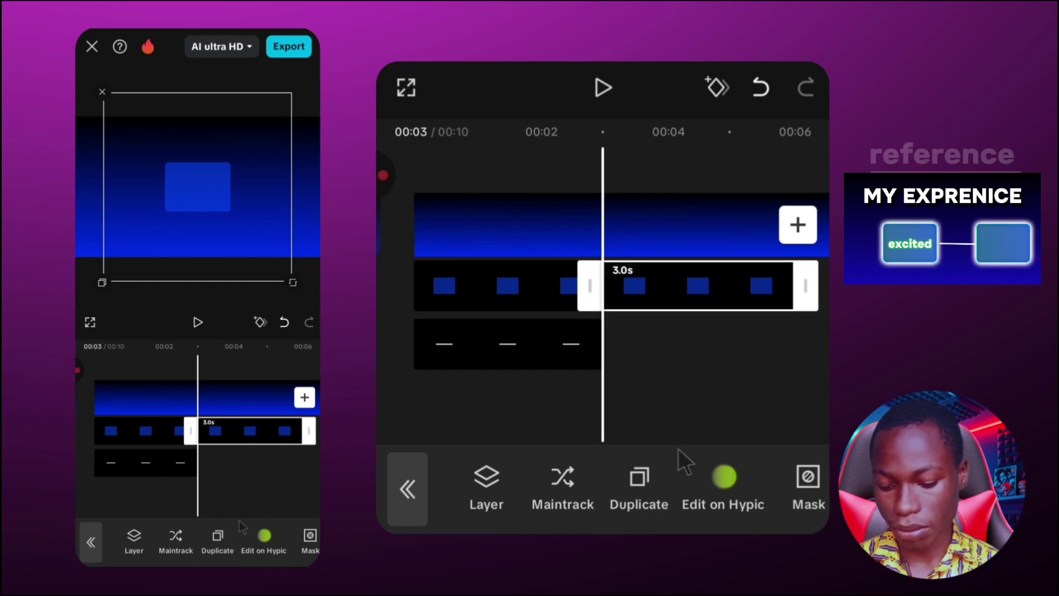
pyautogui.moveTo(698, 286); pyautogui.dragTo(507, 402)
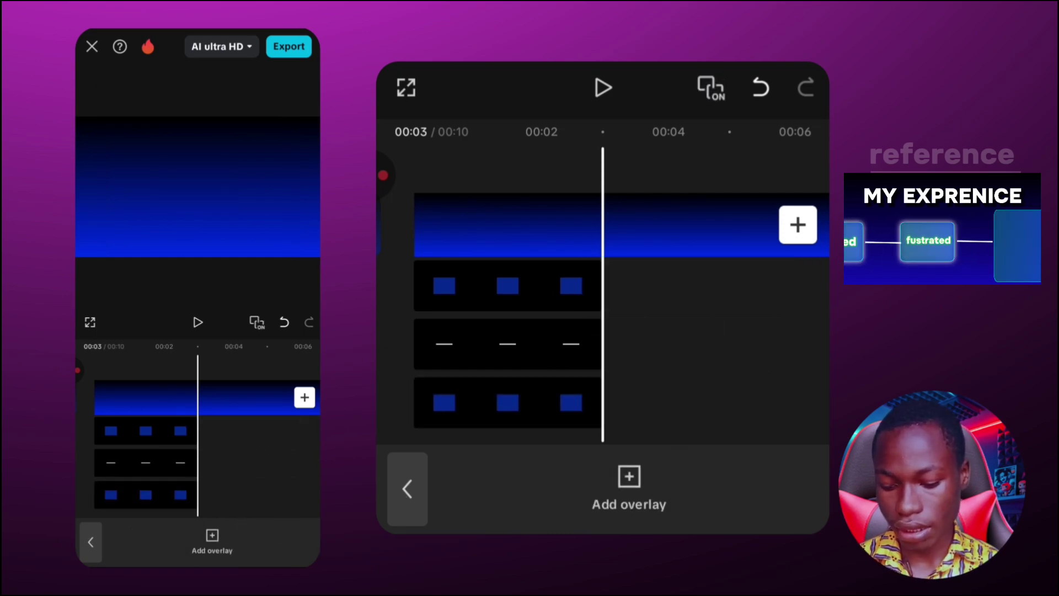
# Extend the first blue rectangle overlay's duration to 10.2 seconds to span the background clip.
pyautogui.hscroll(-3, 603, 287)
pyautogui.click(592, 343)
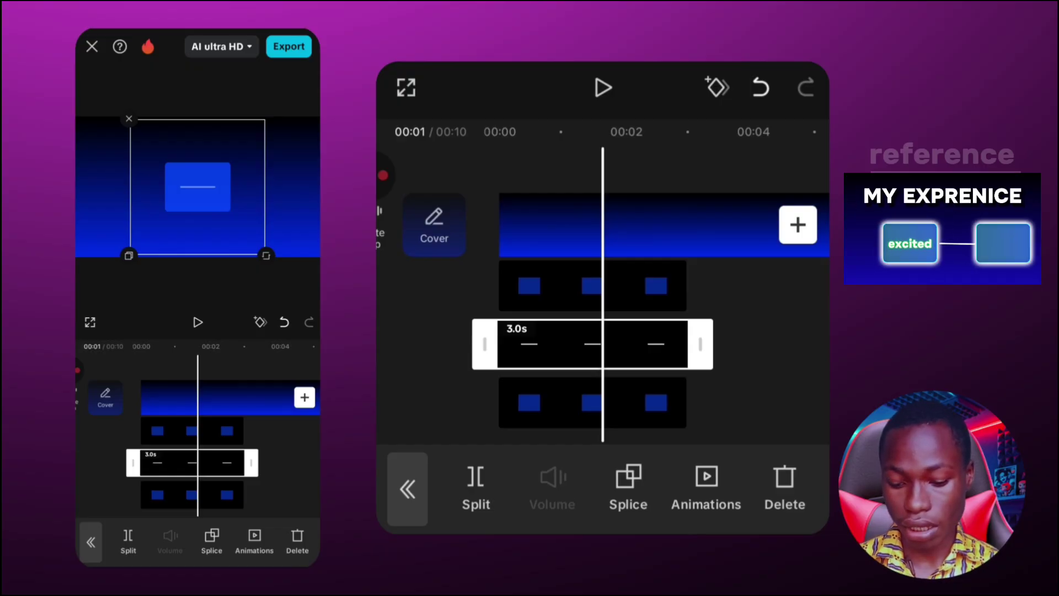
pyautogui.click(407, 489)
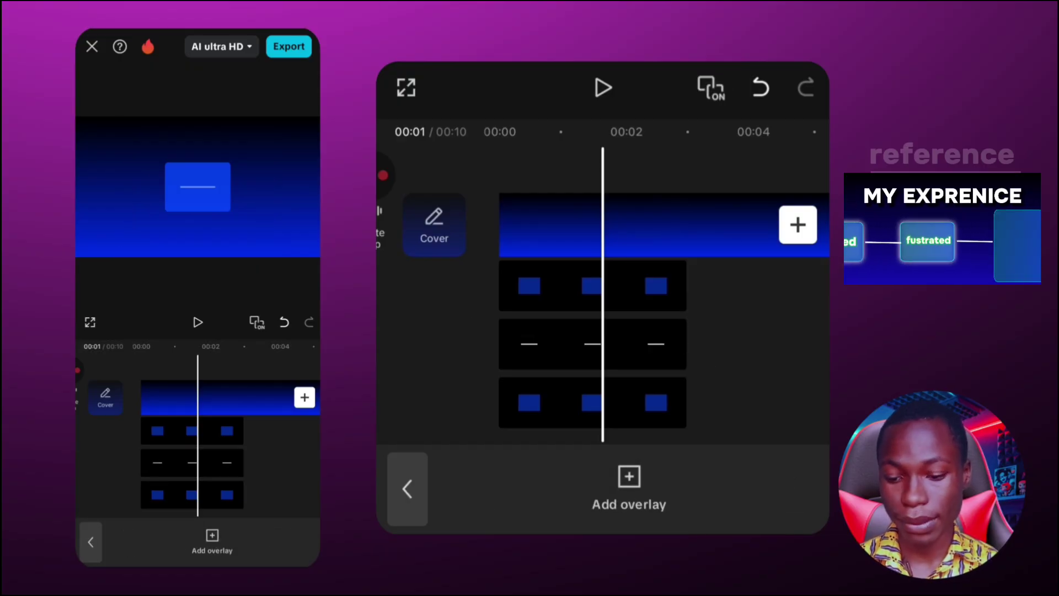
pyautogui.moveTo(602, 343)
pyautogui.mouseDown()
pyautogui.moveTo(567, 344)
pyautogui.moveTo(612, 344)
pyautogui.mouseUp()
pyautogui.hscroll(2, 607, 309)
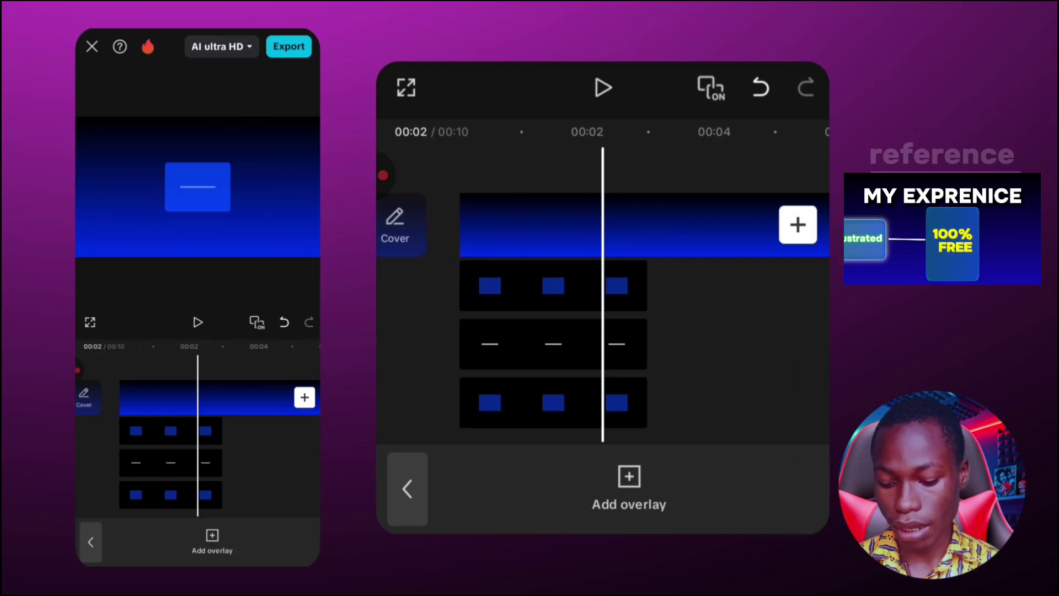
pyautogui.click(553, 286)
pyautogui.moveTo(661, 285); pyautogui.dragTo(616, 286)
pyautogui.hscroll(-8, 602, 309)
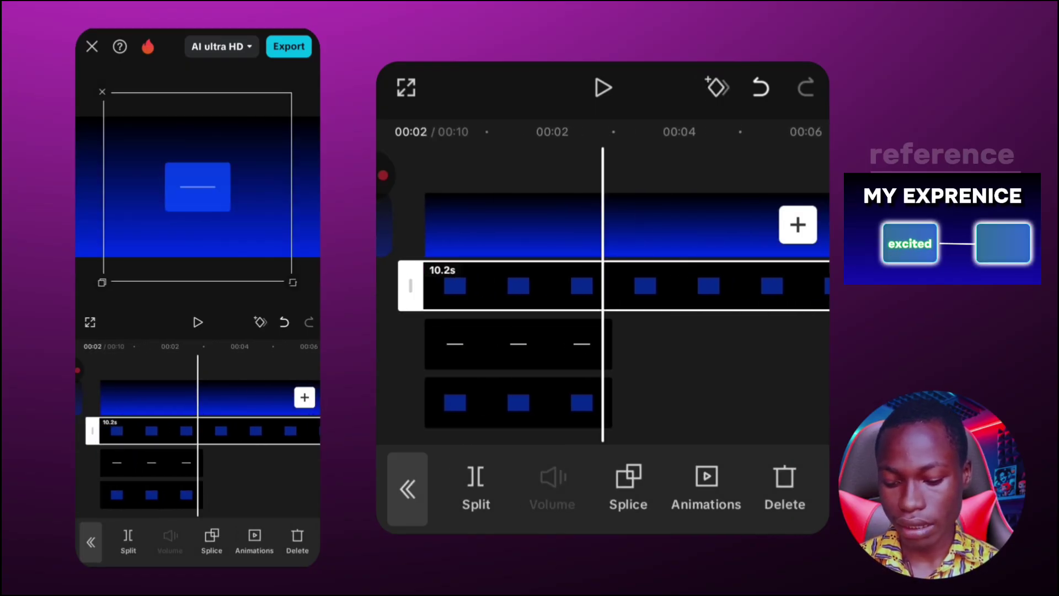
# Extend the white line overlay and the second blue rectangle overlay to 10.2 seconds each.
pyautogui.click(518, 343)
pyautogui.moveTo(626, 343); pyautogui.dragTo(493, 344)
pyautogui.hscroll(-8, 602, 309)
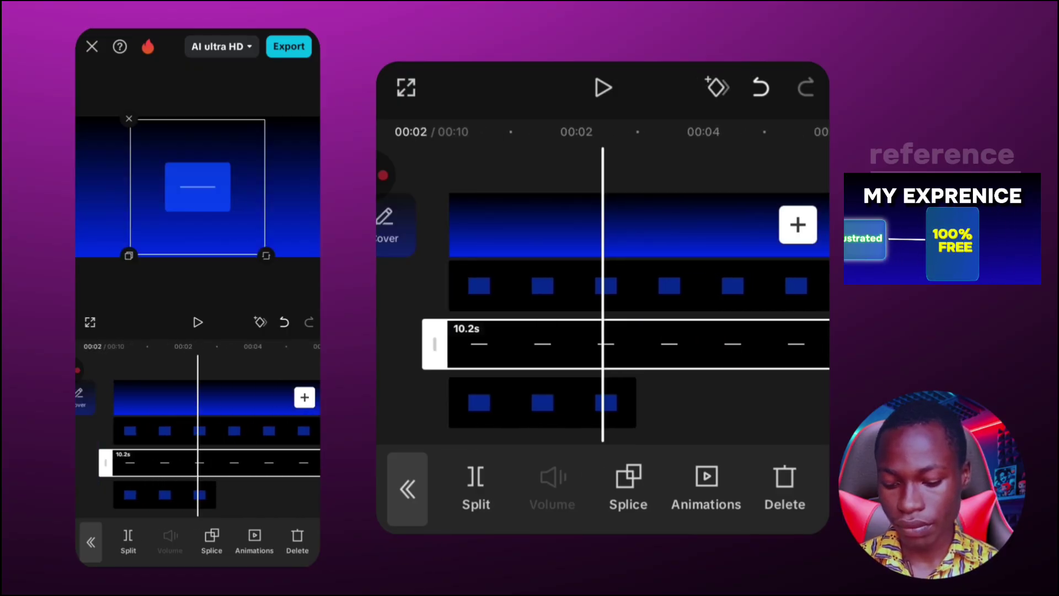
pyautogui.click(542, 402)
pyautogui.moveTo(650, 403); pyautogui.dragTo(466, 402)
pyautogui.click(717, 331)
pyautogui.hscroll(-10, 603, 309)
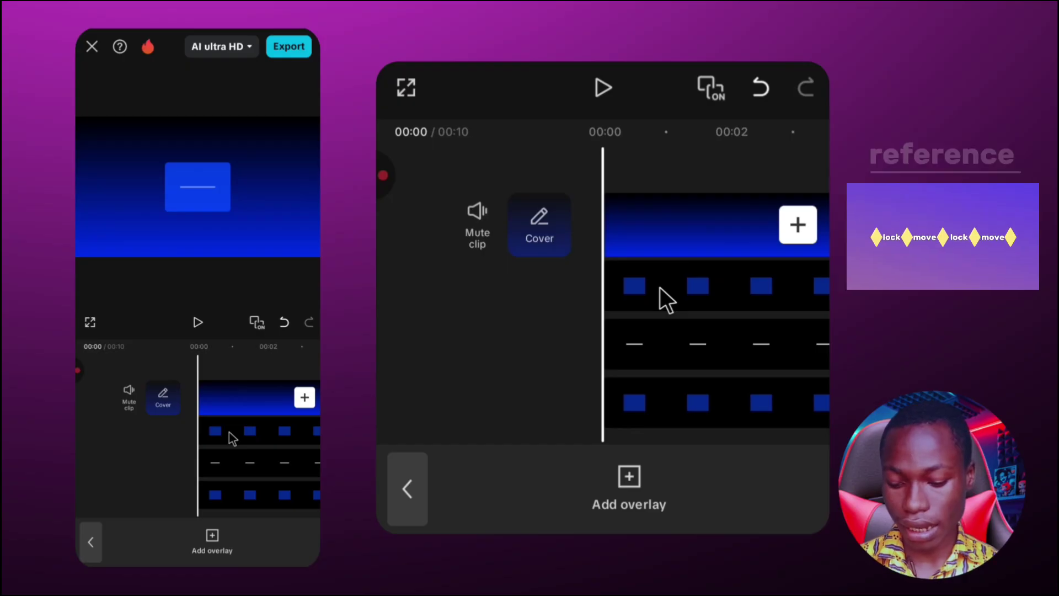
# Add a keyframe at 00:00 to each of the three overlays: both blue rectangles and the white line.
pyautogui.click(661, 288)
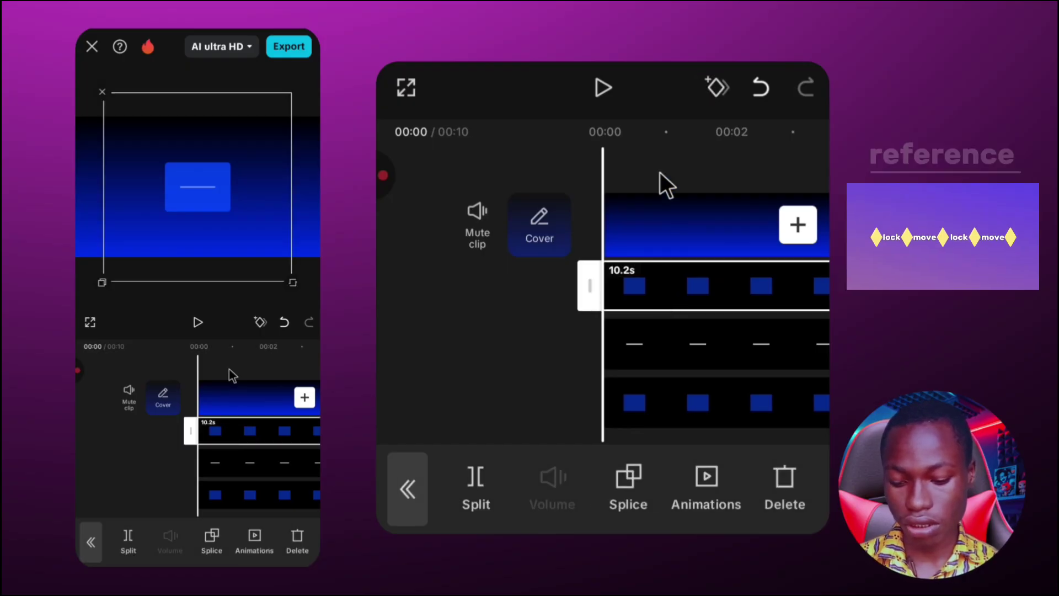
pyautogui.click(719, 87)
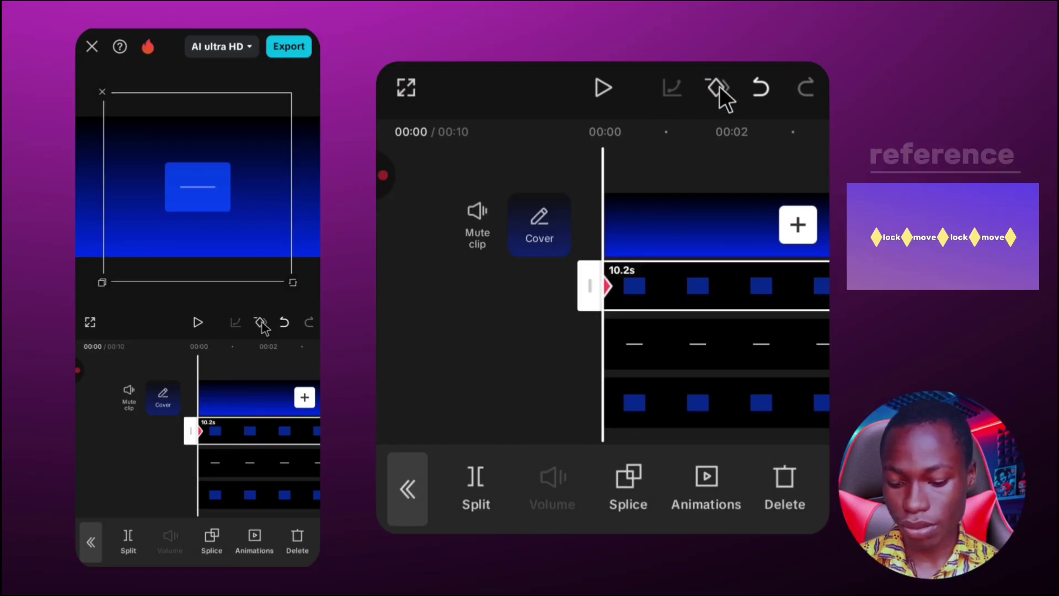
pyautogui.click(648, 362)
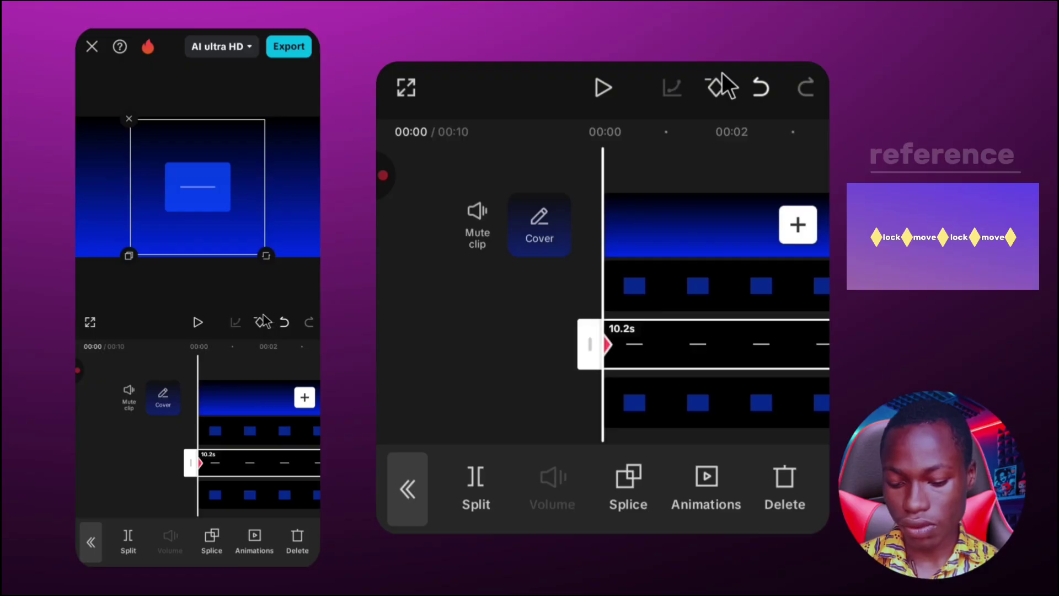
pyautogui.click(697, 402)
pyautogui.click(717, 87)
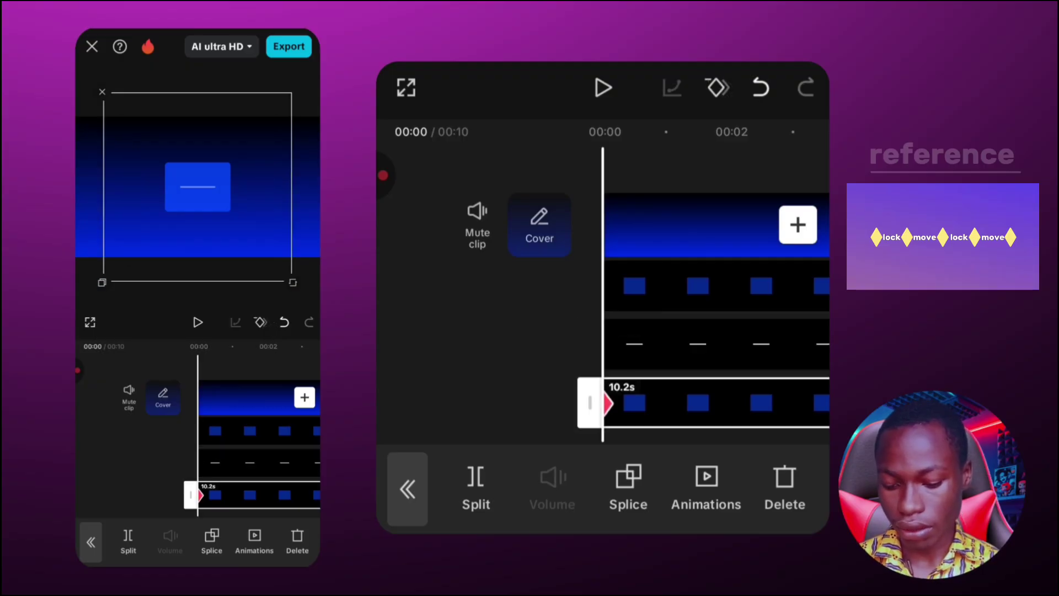
pyautogui.click(485, 359)
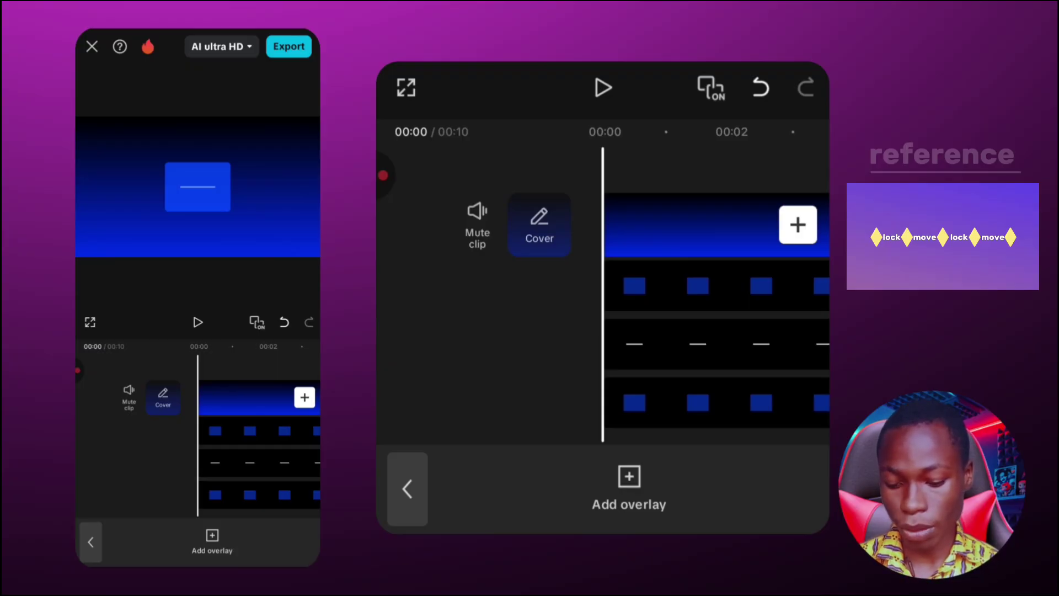
# Move the white line horizontally in the preview so it starts at the right edge of the centred blue rectangle.
pyautogui.click(697, 344)
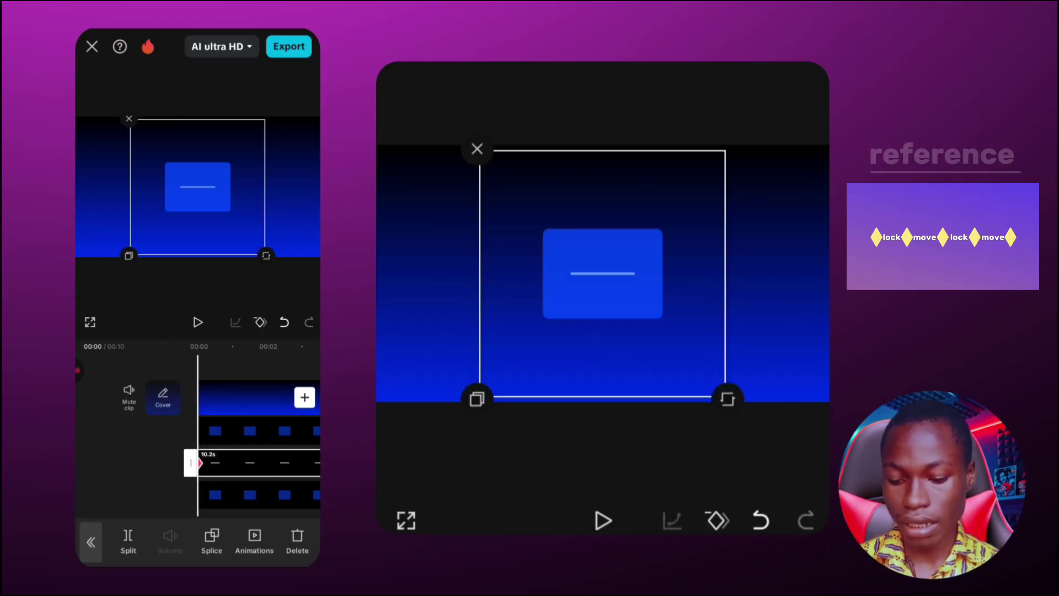
pyautogui.moveTo(602, 273); pyautogui.dragTo(697, 268)
pyautogui.moveTo(249, 184); pyautogui.dragTo(247, 187)
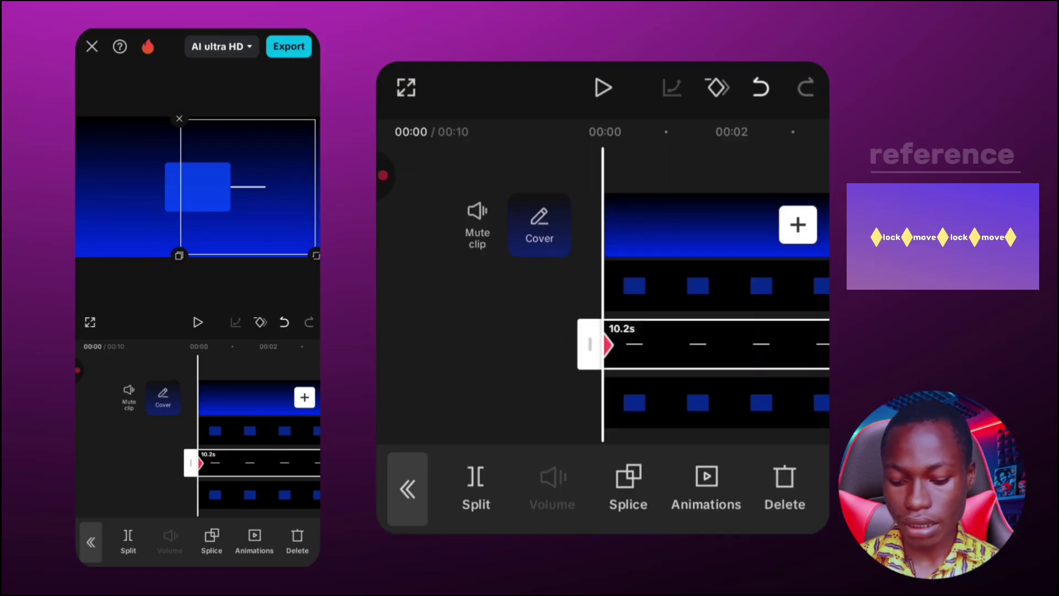
# Move the second blue rectangle to the far end of the white line, partly beyond the frame's right edge.
pyautogui.click(250, 494)
pyautogui.moveTo(196, 187); pyautogui.dragTo(297, 187)
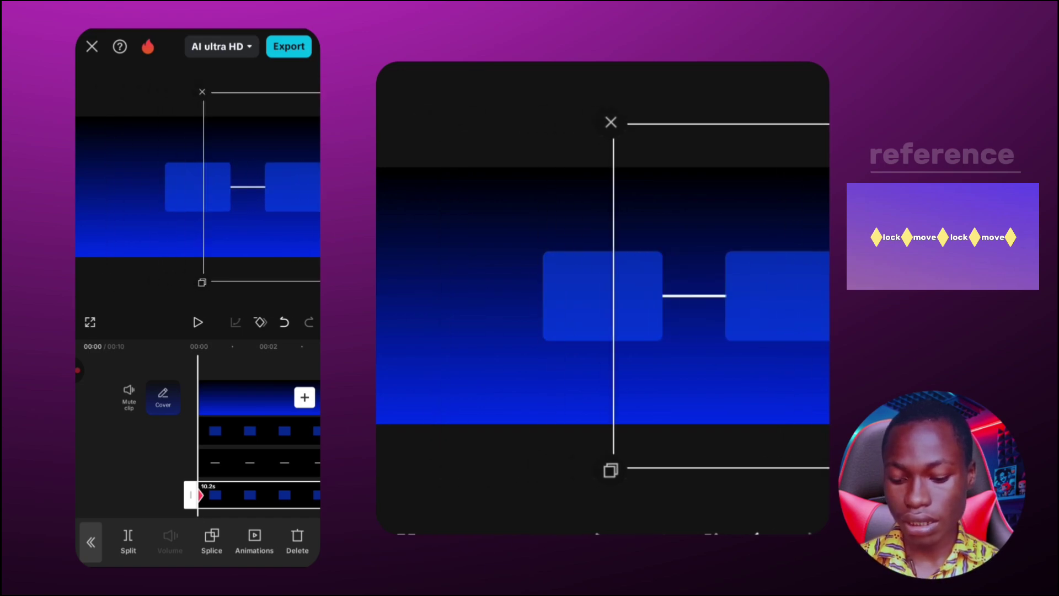
pyautogui.click(90, 542)
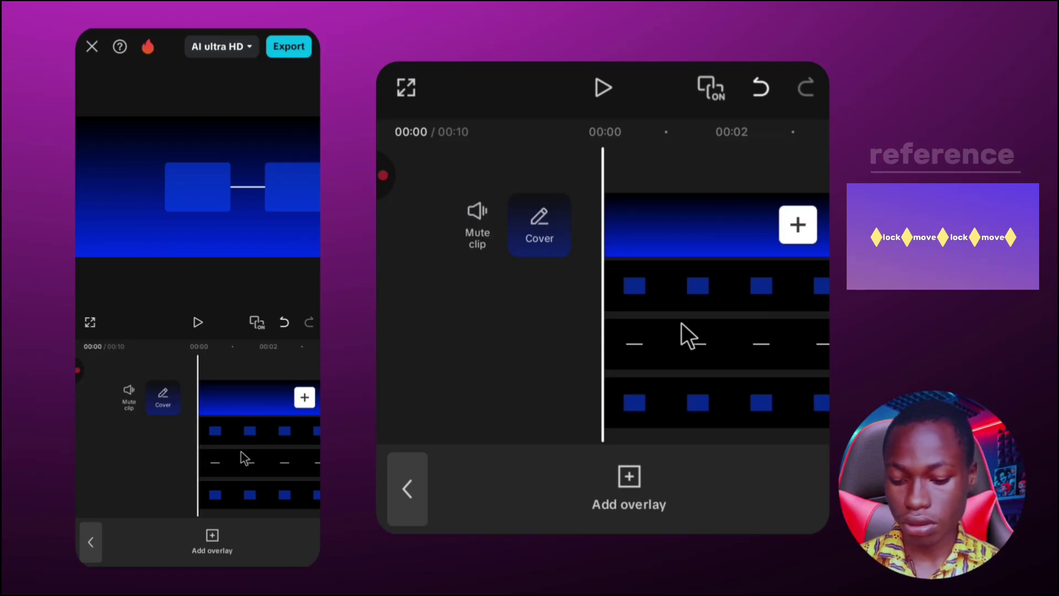
# Add a keyframe at 00:02 to both blue rectangle overlays and the white line overlay to hold their positions.
pyautogui.hscroll(2, 680, 323)
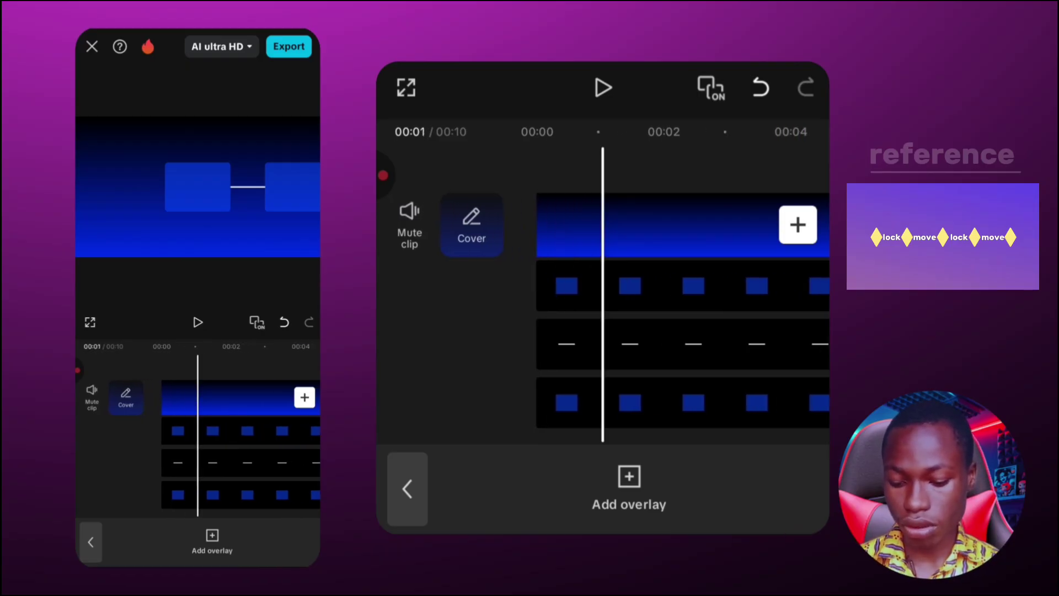
pyautogui.hscroll(1, 662, 310)
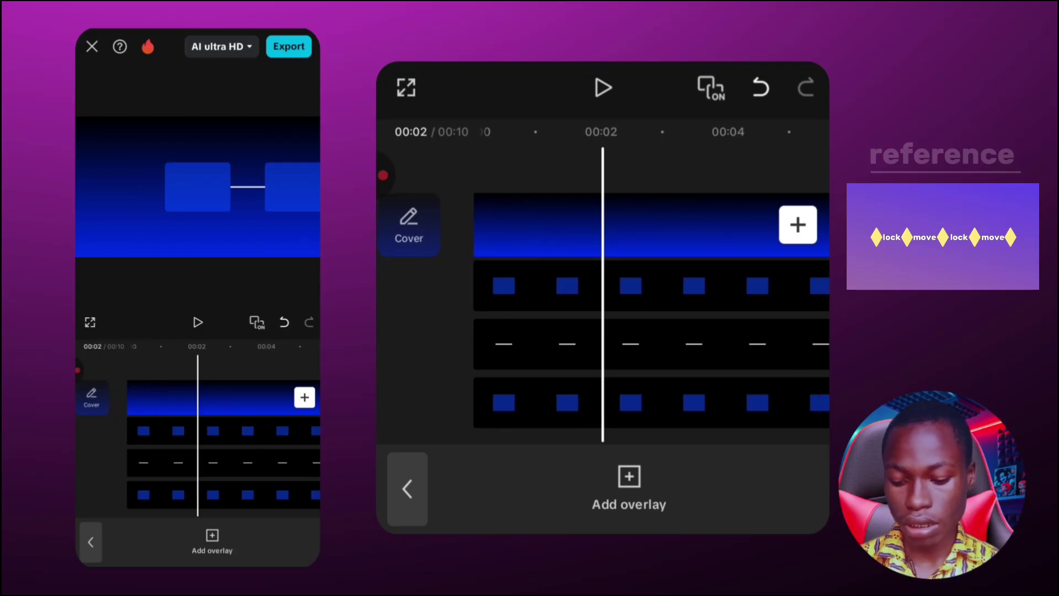
pyautogui.click(630, 285)
pyautogui.click(715, 87)
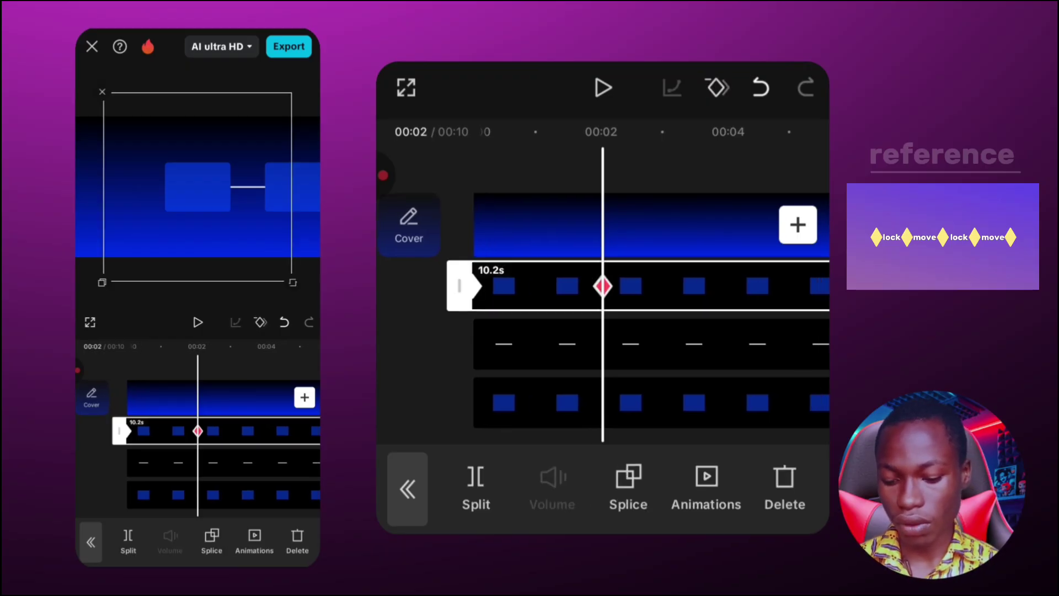
pyautogui.click(629, 343)
pyautogui.click(716, 87)
pyautogui.click(630, 402)
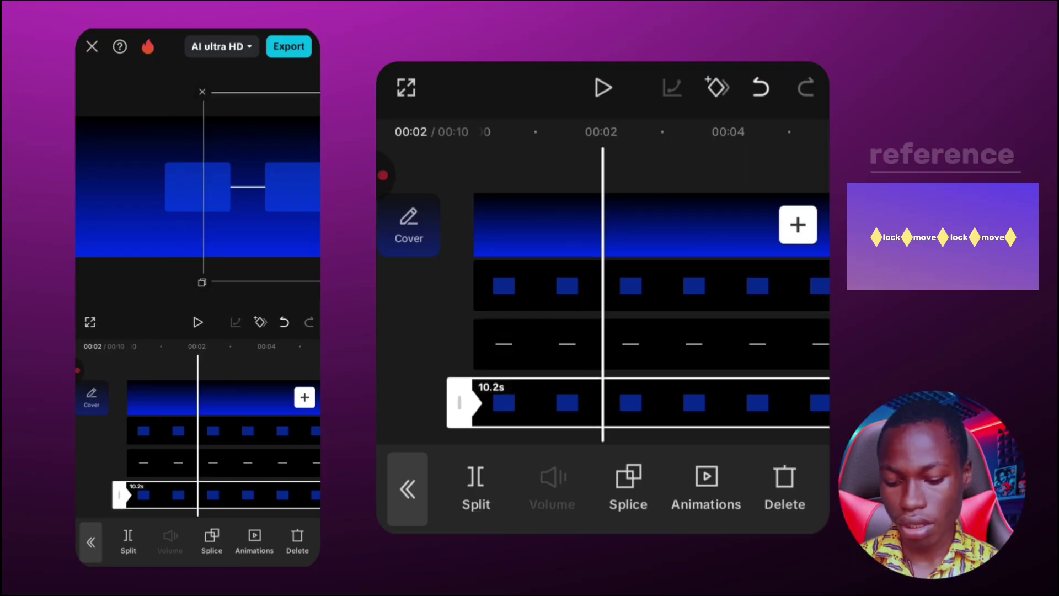
pyautogui.click(716, 87)
pyautogui.click(407, 489)
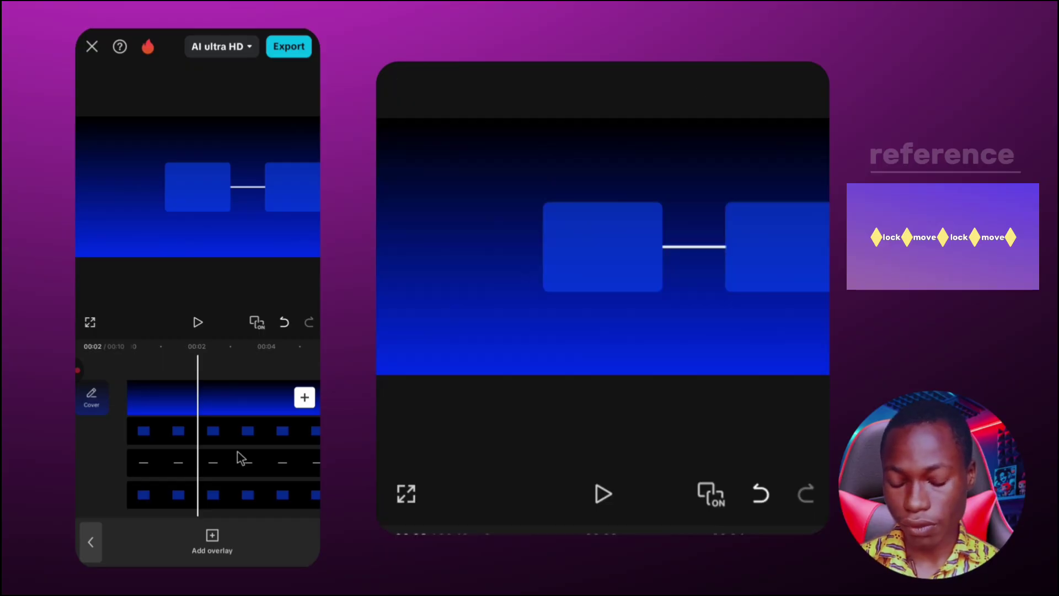
# Add a second copy of the white line image as an overlay starting at 00:02.
pyautogui.click(207, 541)
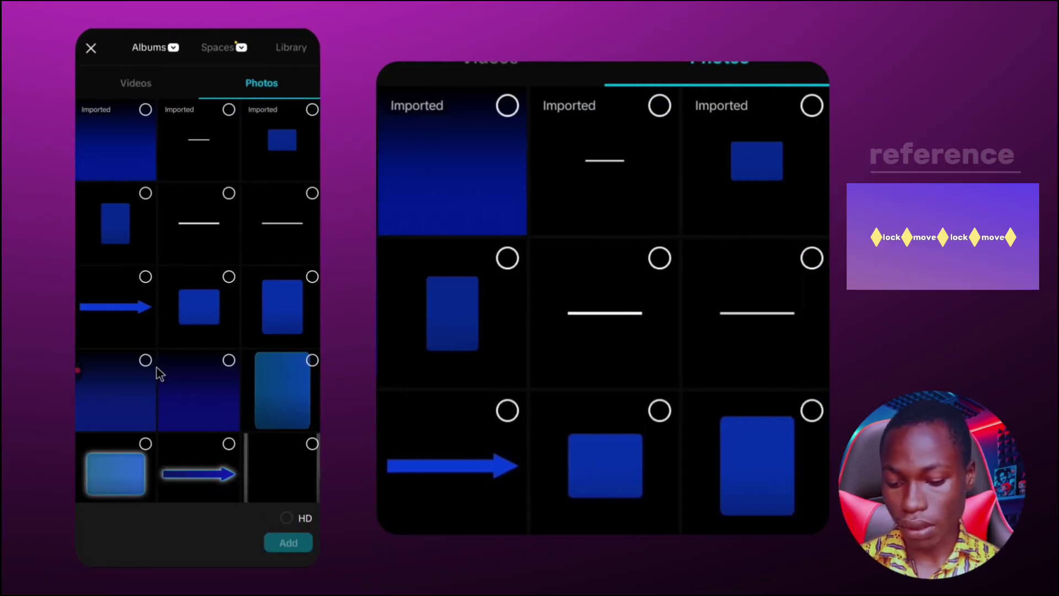
pyautogui.click(199, 160)
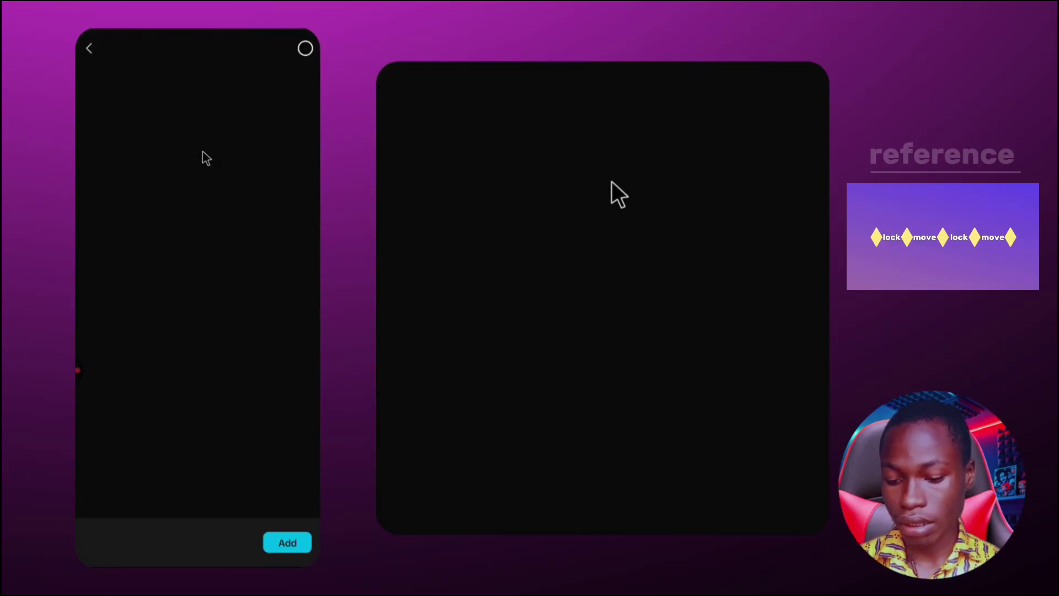
pyautogui.click(281, 547)
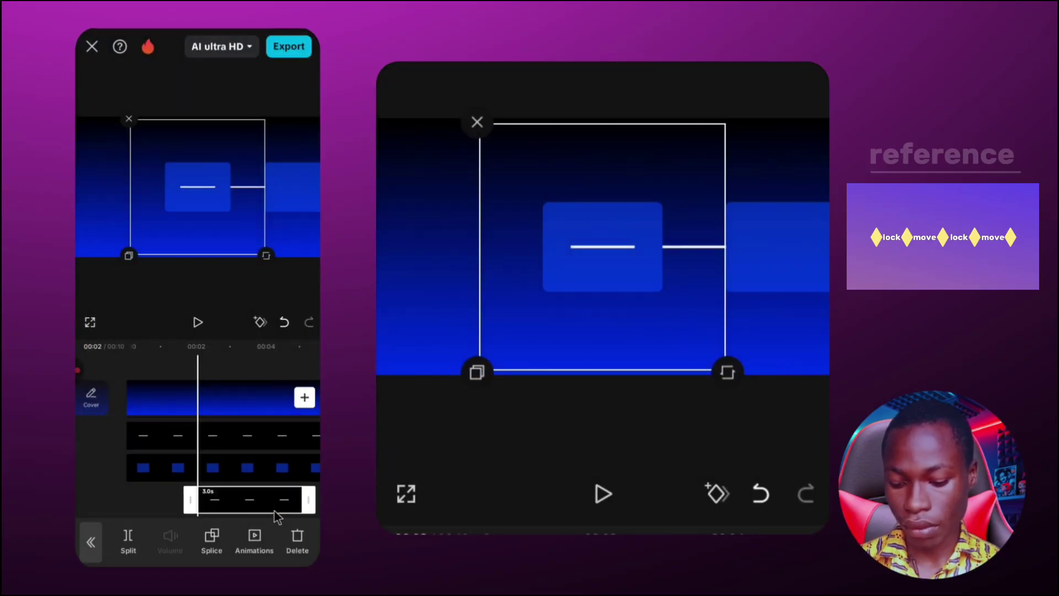
pyautogui.click(182, 510)
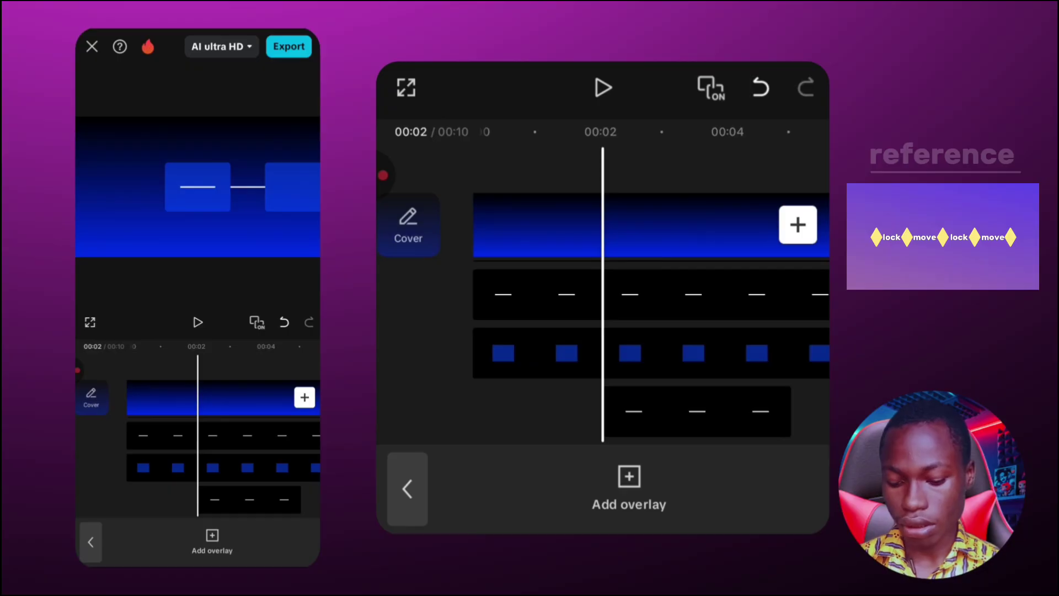
# Add the imported tall blue rectangle image as an overlay starting at 00:02.
pyautogui.click(212, 541)
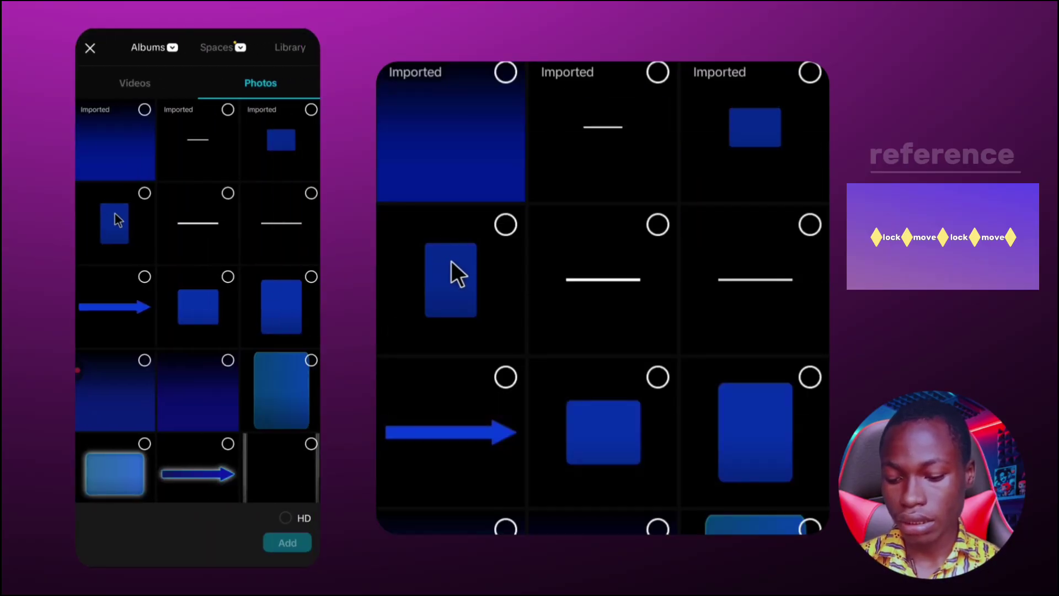
pyautogui.click(117, 221)
pyautogui.click(300, 542)
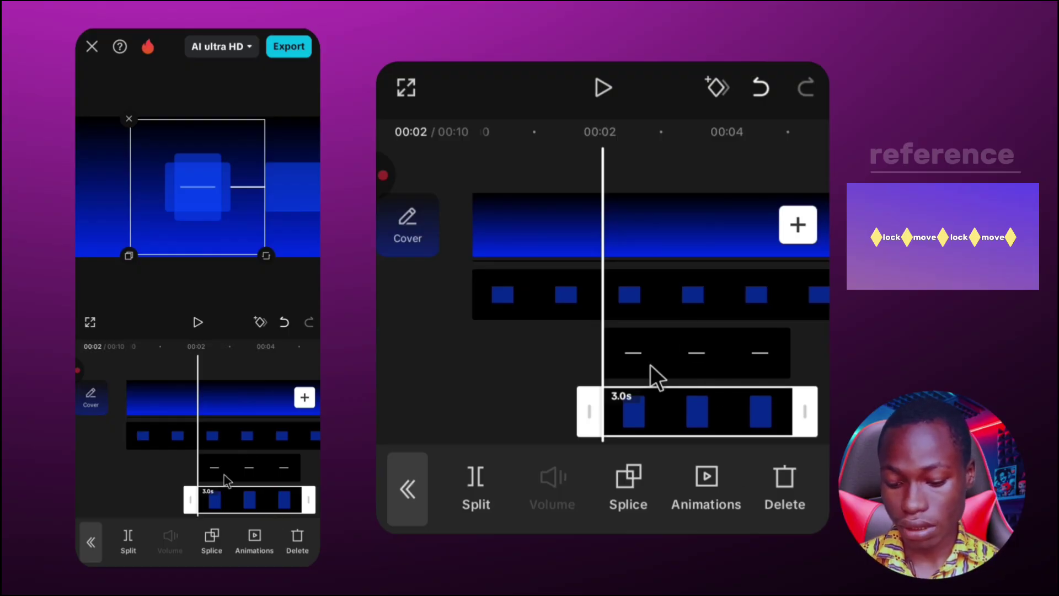
# Scale the tall blue rectangle up in the preview to match the width of the centred blue rectangle.
pyautogui.click(650, 365)
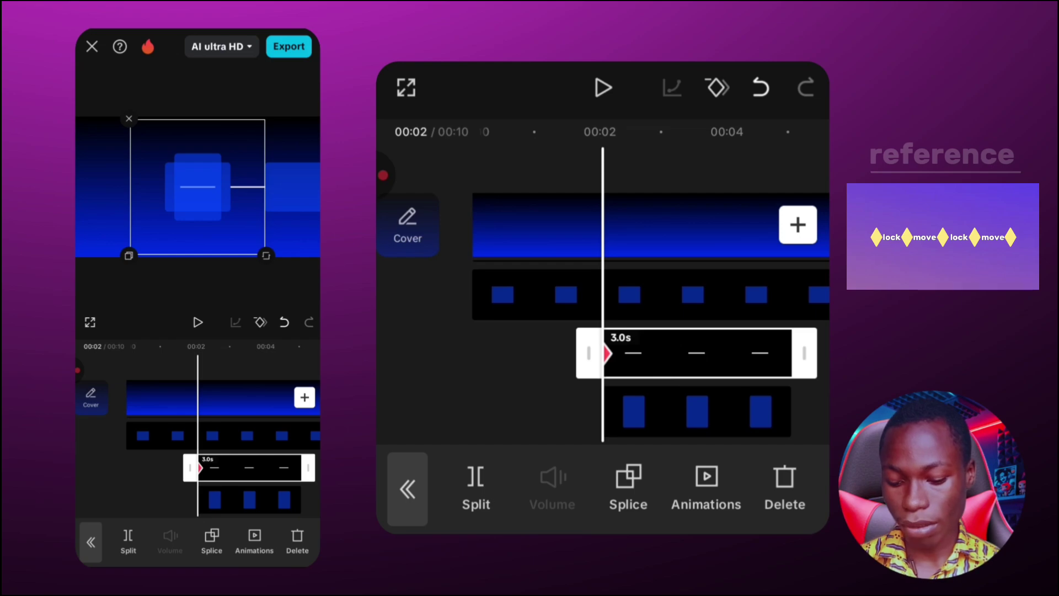
pyautogui.click(697, 411)
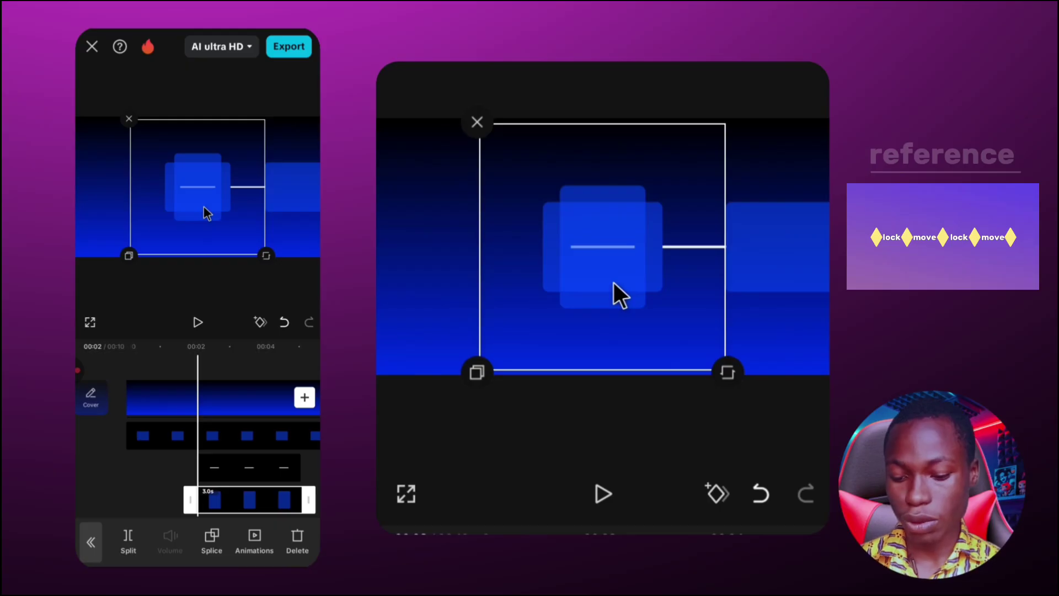
pyautogui.scroll(3, 614, 282)
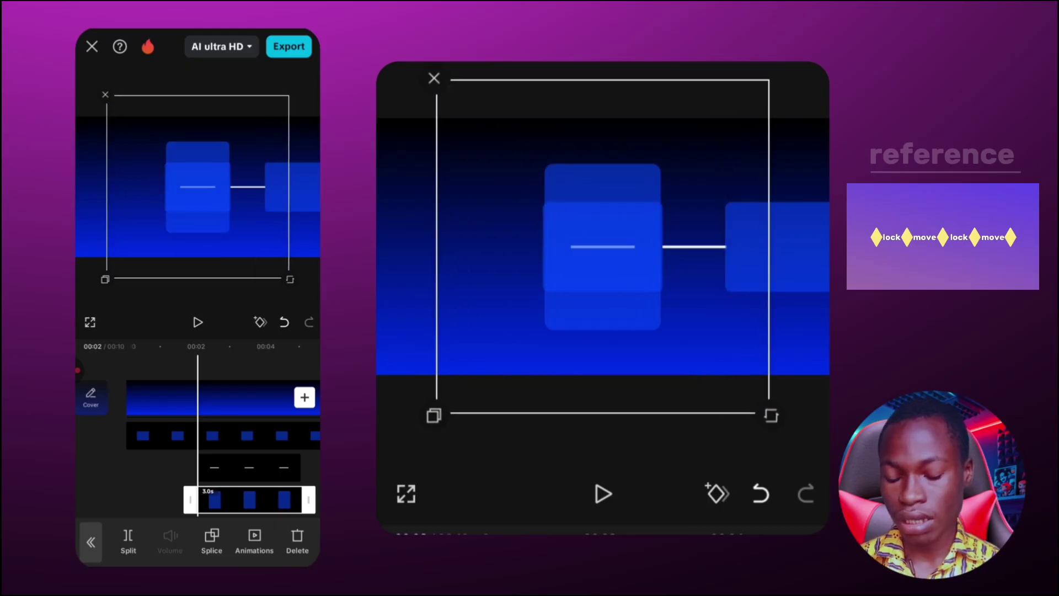
pyautogui.scroll(1, 602, 247)
pyautogui.scroll(1, 198, 188)
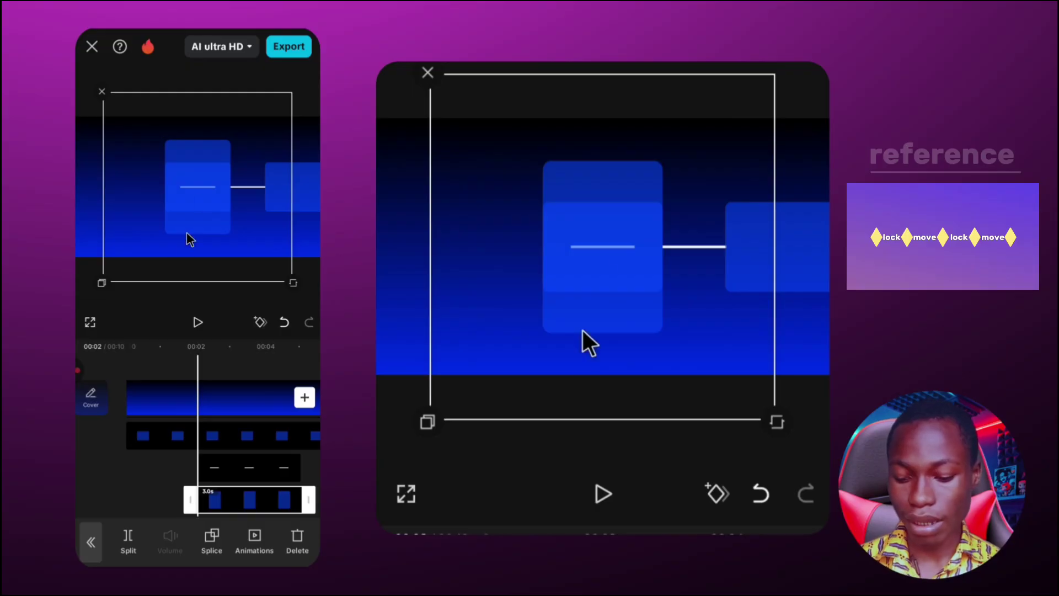
pyautogui.click(188, 459)
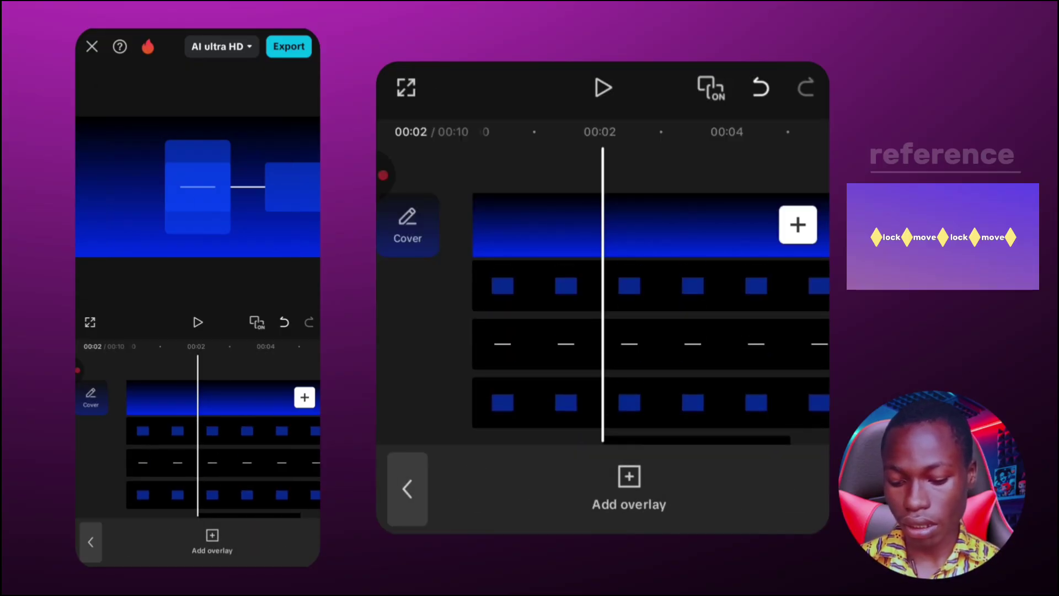
# Check the existing overlays for keyframes at 00:02 and add one there to the tall blue rectangle.
pyautogui.click(232, 430)
pyautogui.click(231, 462)
pyautogui.click(232, 494)
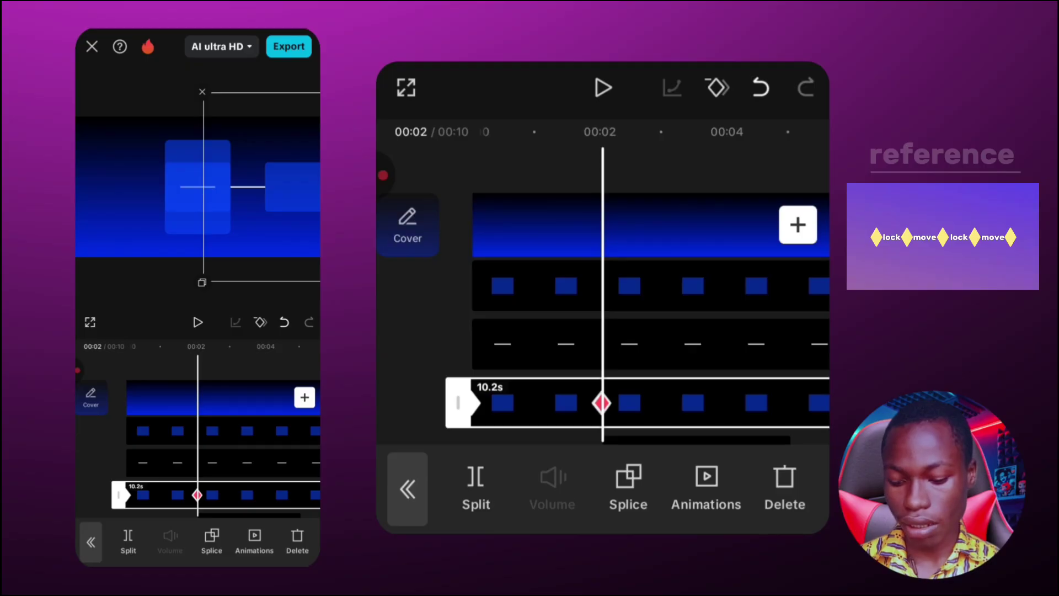
pyautogui.click(231, 495)
pyautogui.scroll(-2, 232, 469)
pyautogui.click(249, 467)
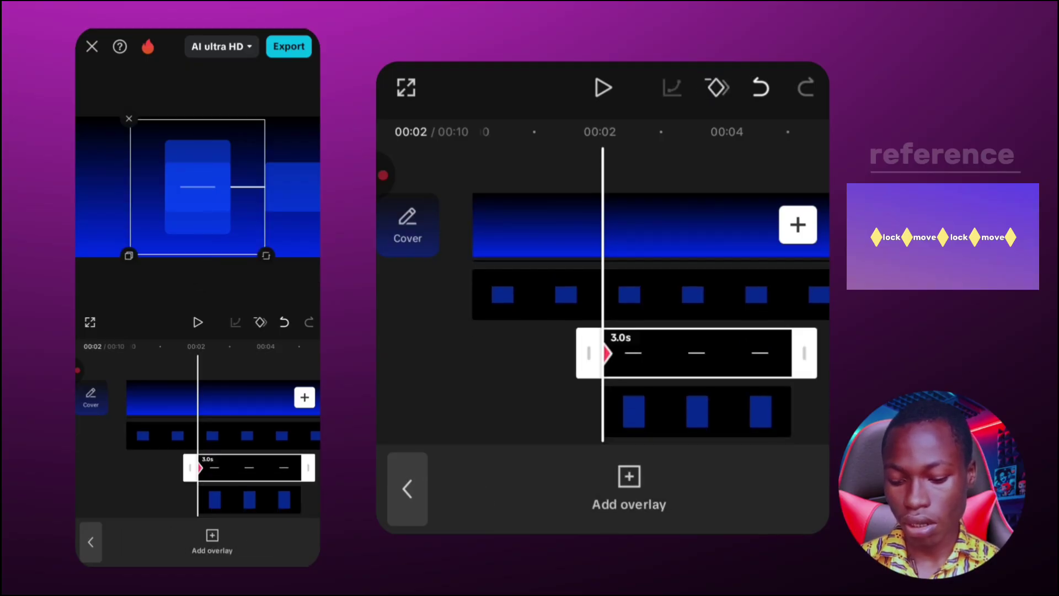
pyautogui.click(249, 499)
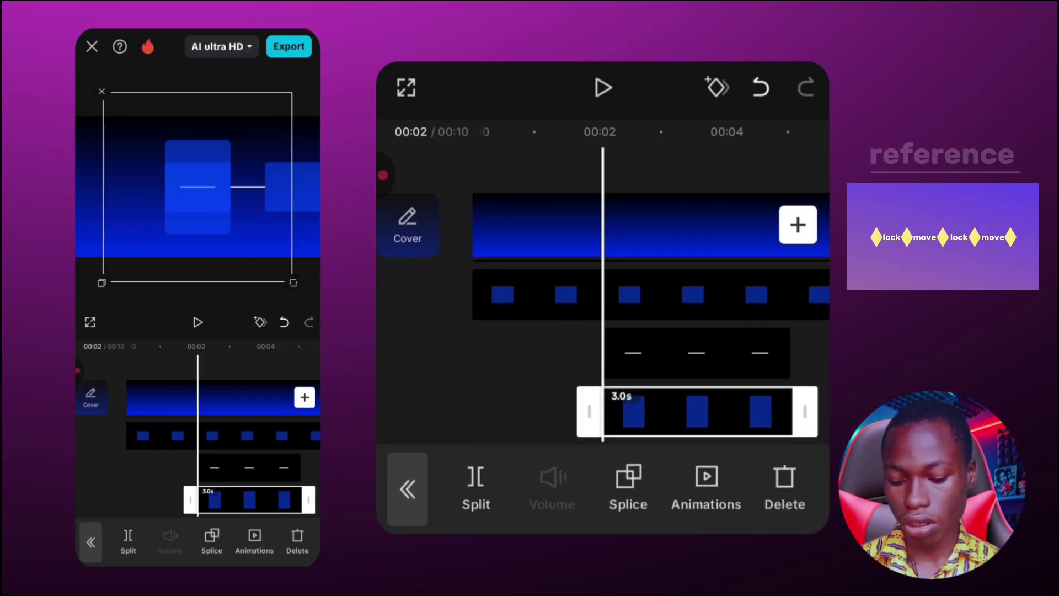
pyautogui.click(260, 322)
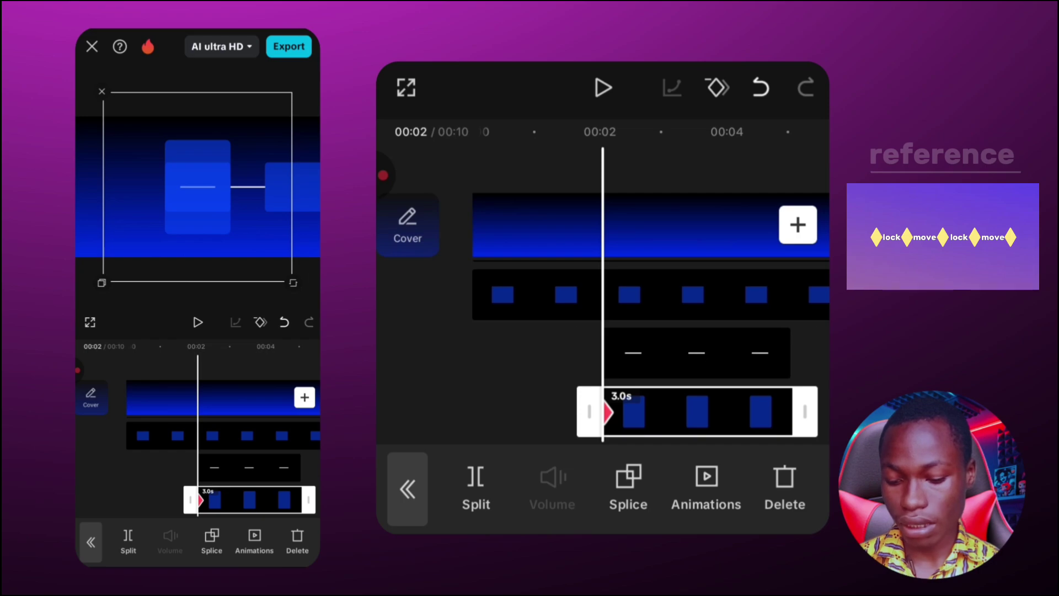
# Move the second white line and the tall blue rectangle horizontally past the frame's right edge, out of view.
pyautogui.click(249, 467)
pyautogui.moveTo(154, 187); pyautogui.dragTo(310, 187)
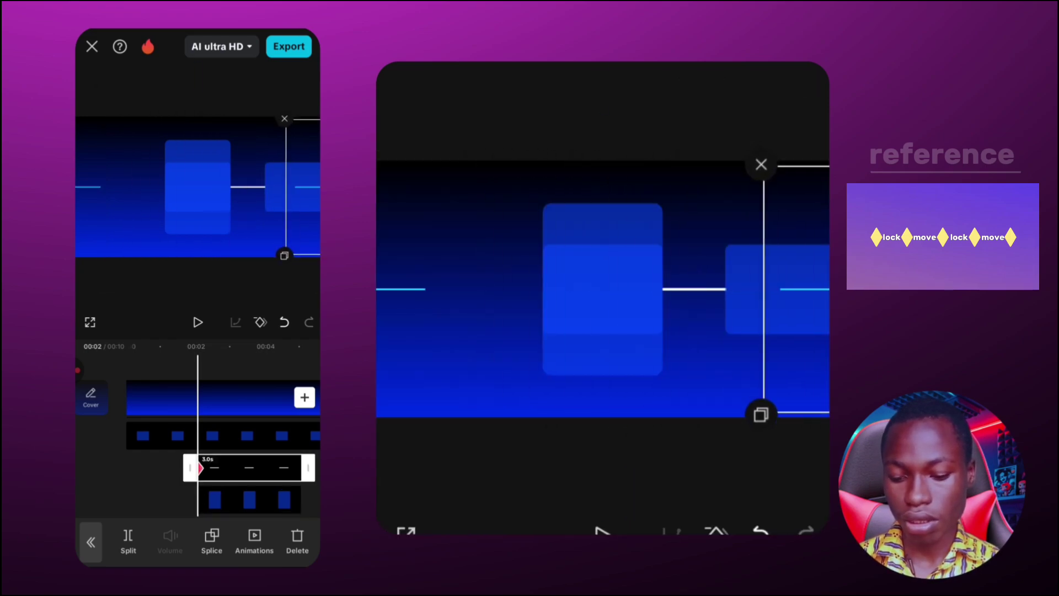
pyautogui.click(249, 499)
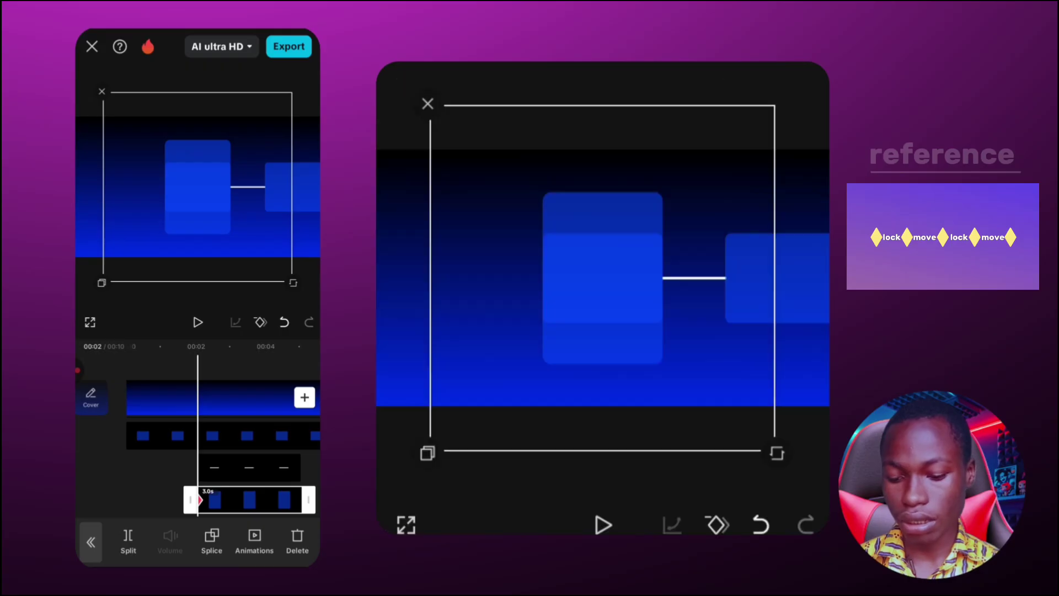
pyautogui.moveTo(198, 187); pyautogui.dragTo(301, 189)
pyautogui.moveTo(232, 188); pyautogui.dragTo(319, 186)
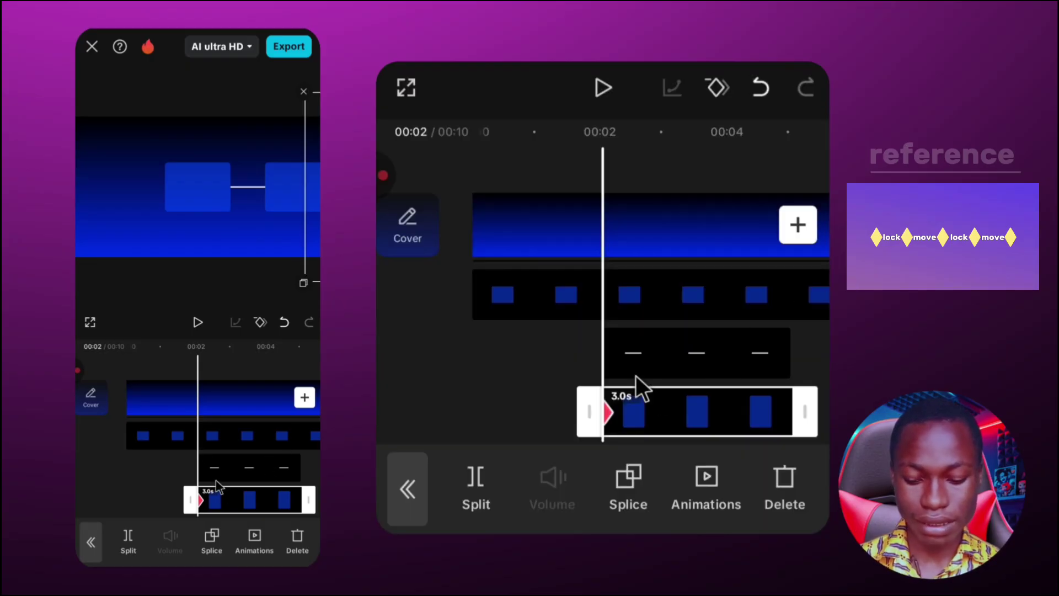
# Extend the second white line and tall blue rectangle overlays to 8.1 s each, ending together with the background.
pyautogui.hscroll(3, 230, 466)
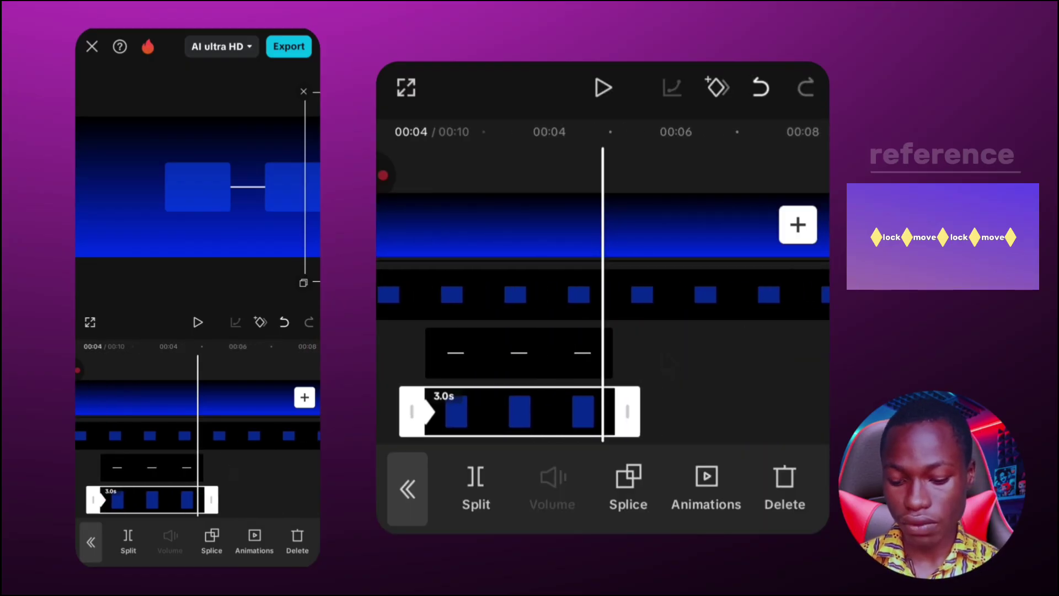
pyautogui.click(152, 467)
pyautogui.moveTo(210, 467)
pyautogui.mouseDown()
pyautogui.moveTo(292, 468)
pyautogui.moveTo(205, 467)
pyautogui.mouseUp()
pyautogui.hscroll(-5, 197, 436)
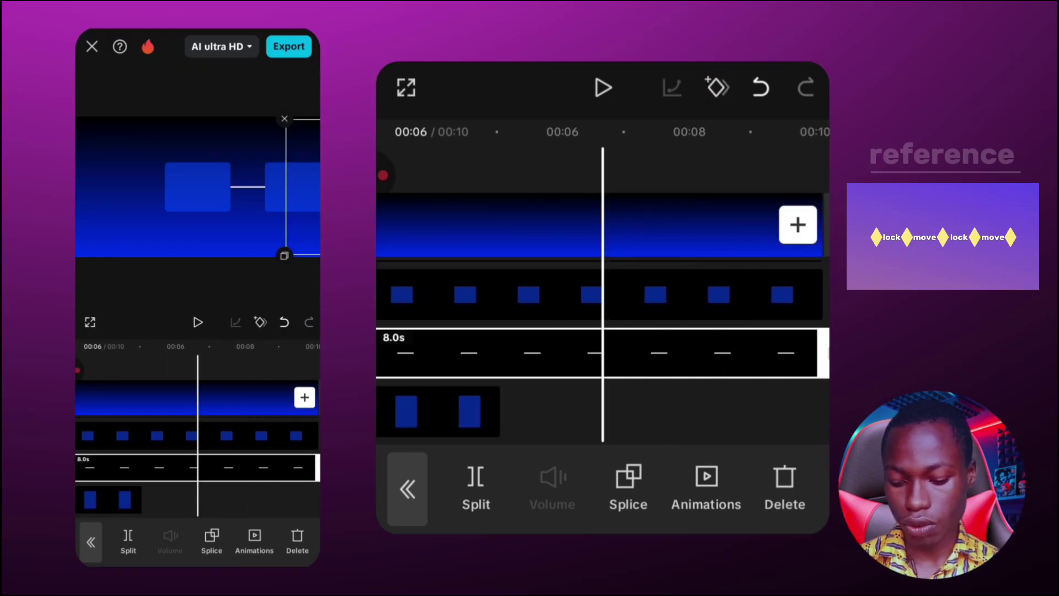
pyautogui.click(474, 411)
pyautogui.moveTo(583, 410); pyautogui.dragTo(702, 411)
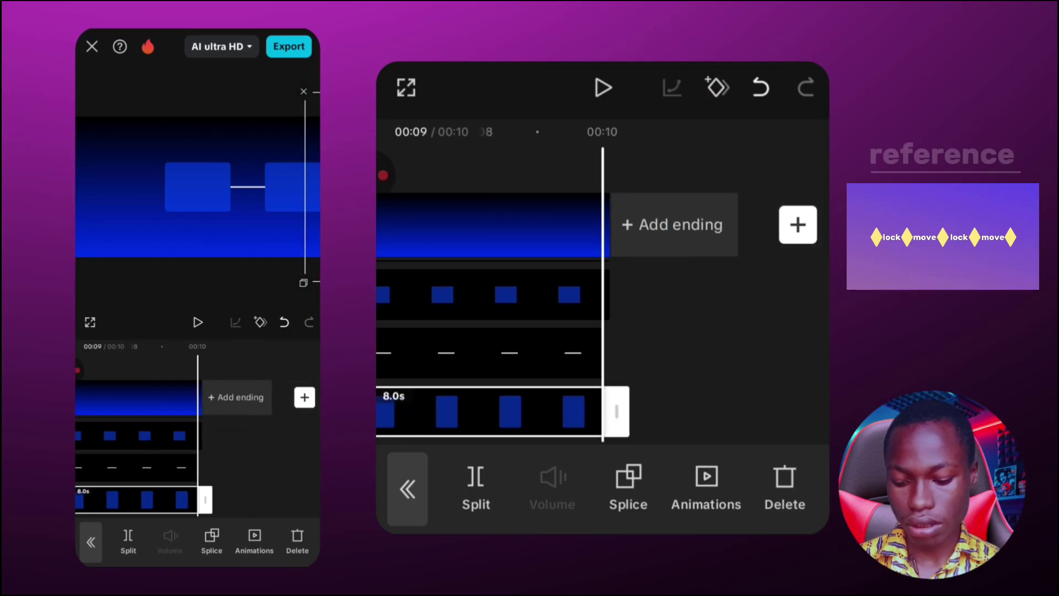
pyautogui.click(491, 352)
pyautogui.moveTo(617, 353); pyautogui.dragTo(624, 352)
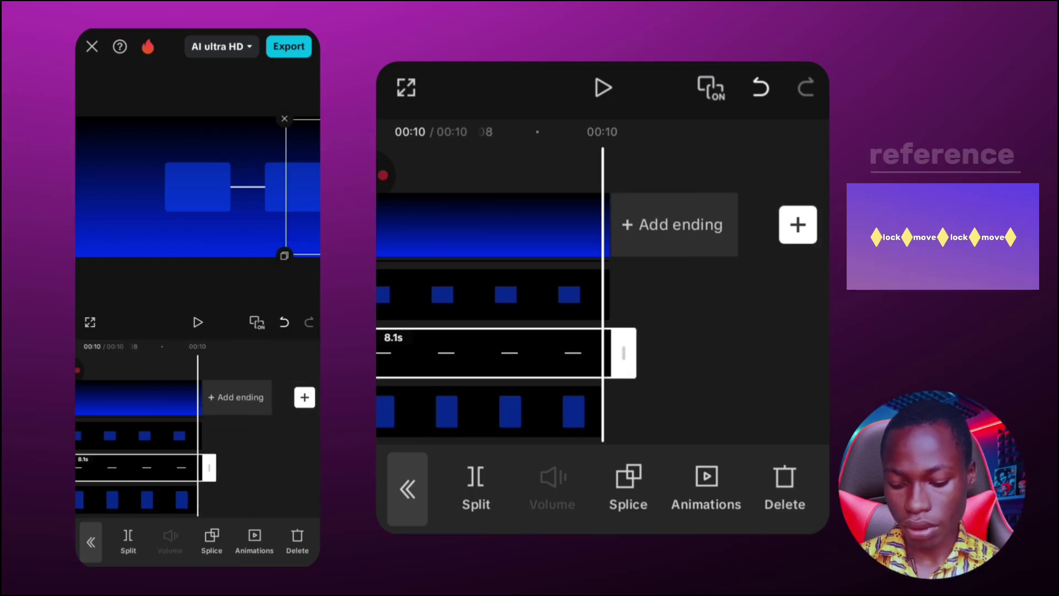
pyautogui.click(490, 411)
pyautogui.moveTo(615, 410); pyautogui.dragTo(624, 411)
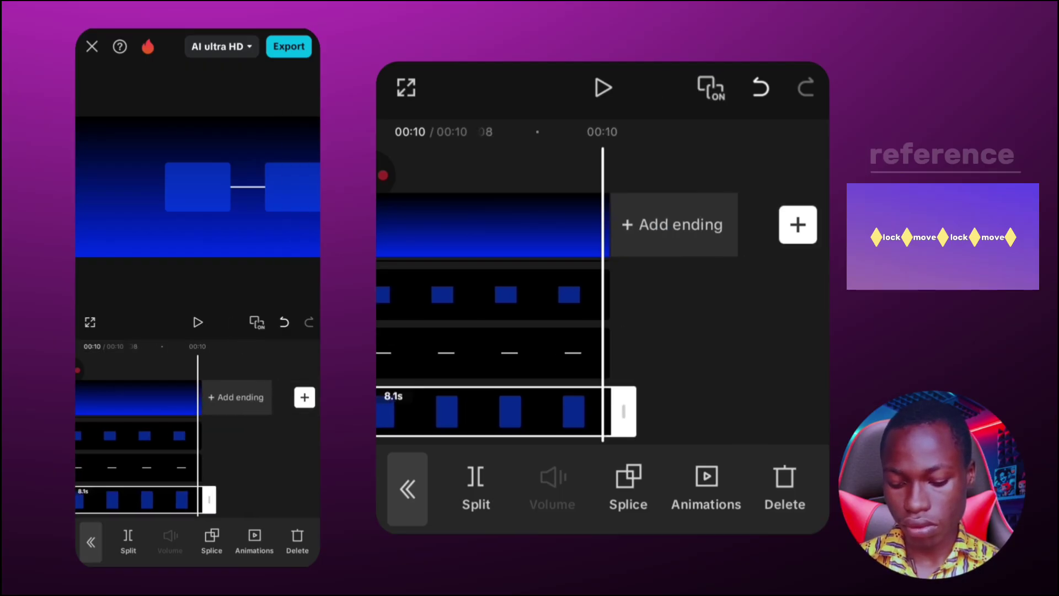
pyautogui.click(689, 352)
# Add a keyframe at 00:04 to the first blue rectangle, the first white line and the second blue rectangle overlays.
pyautogui.hscroll(-6, 602, 331)
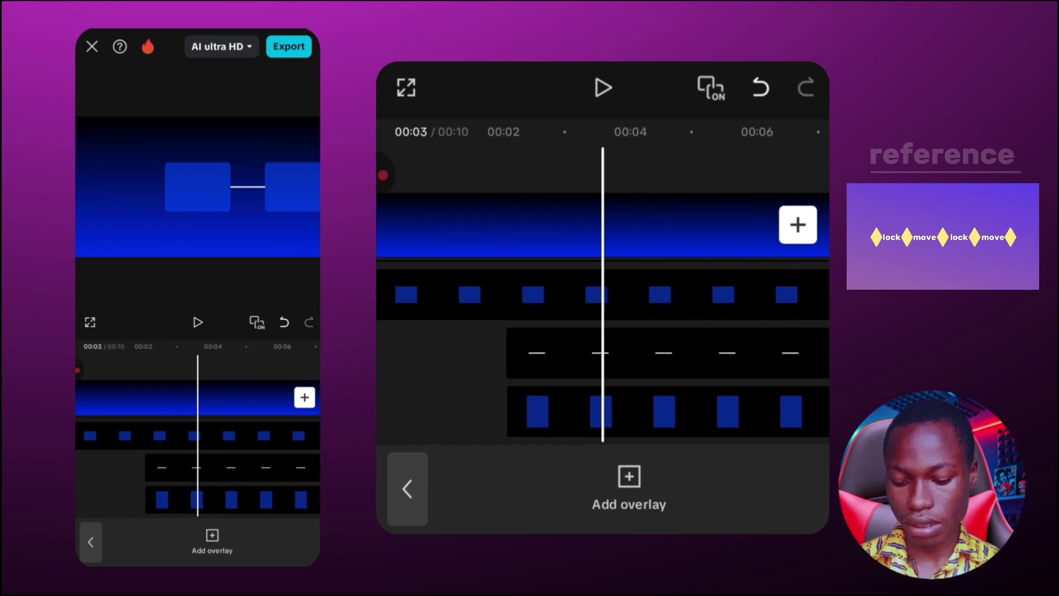
pyautogui.click(632, 411)
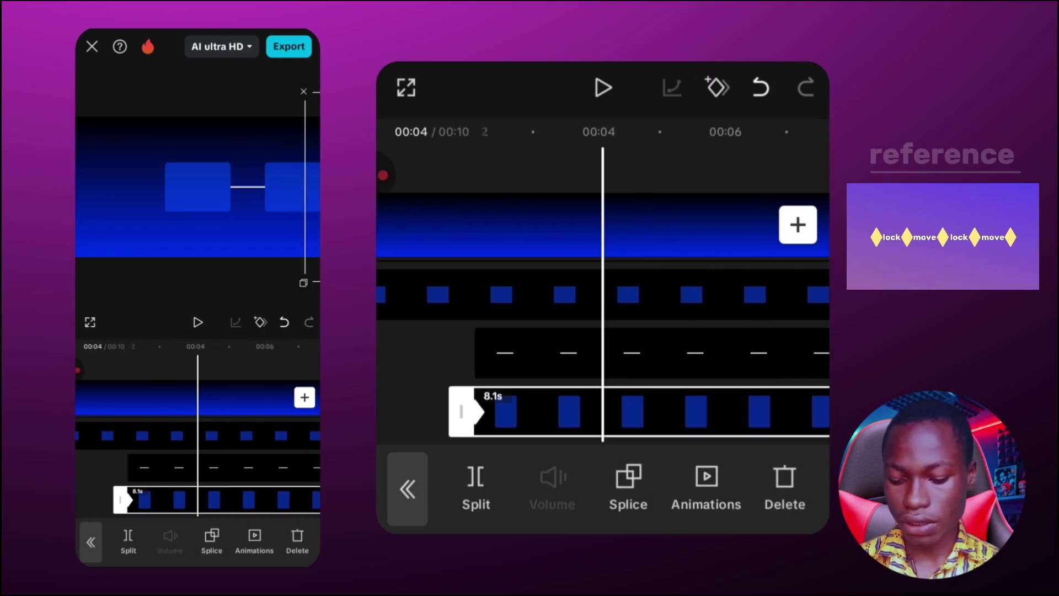
pyautogui.hscroll(-3, 602, 353)
pyautogui.hscroll(3, 602, 353)
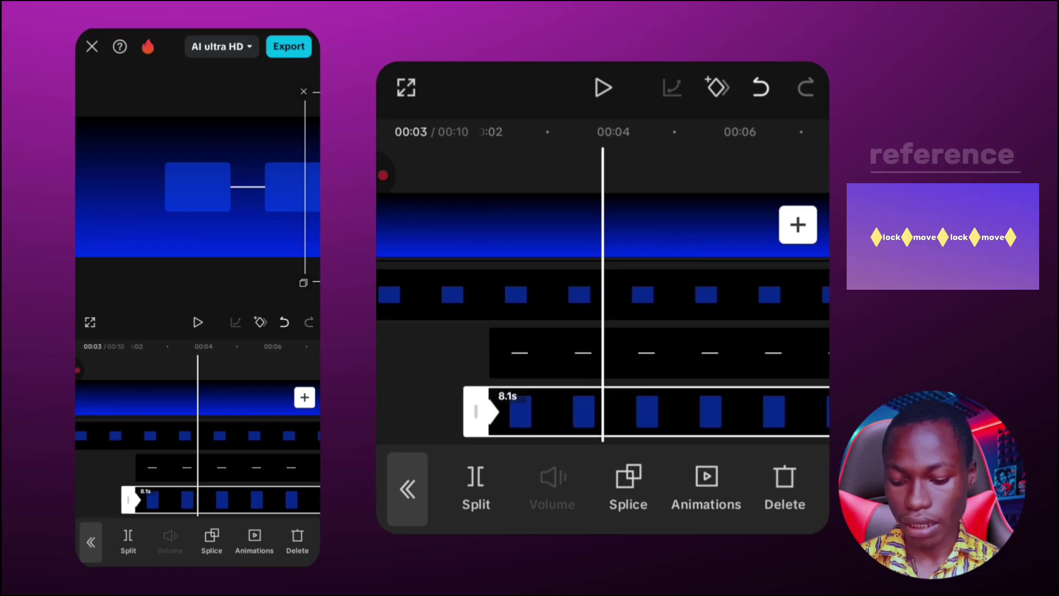
pyautogui.hscroll(1, 602, 353)
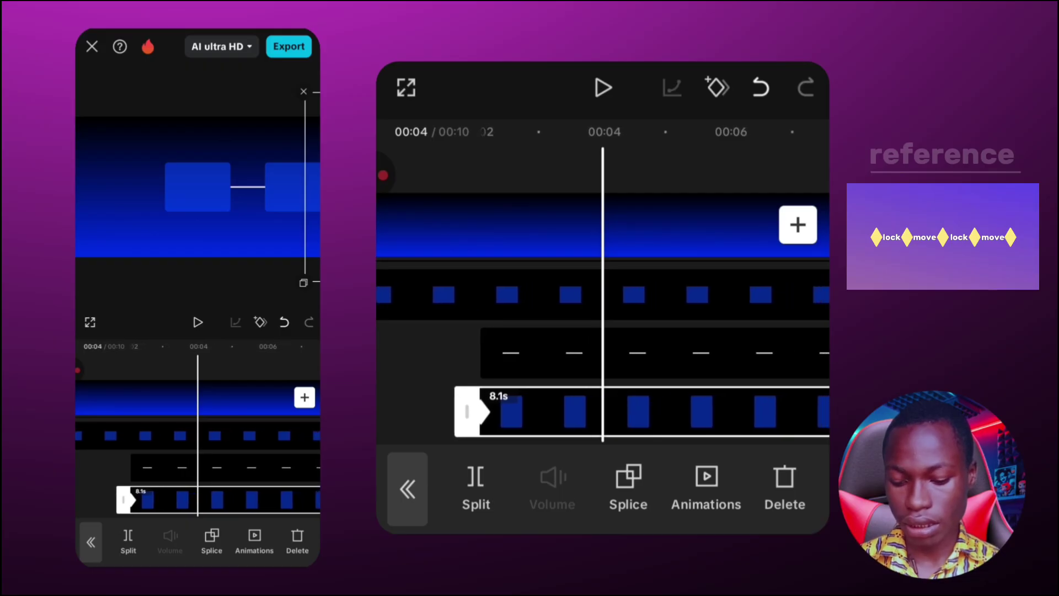
pyautogui.click(419, 353)
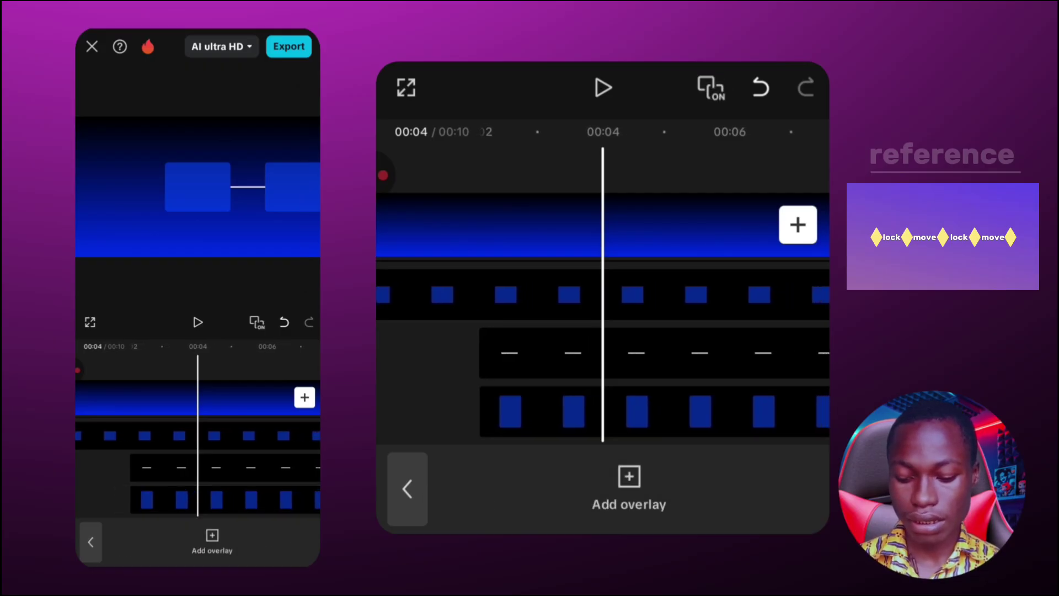
pyautogui.scroll(2, 602, 353)
pyautogui.click(632, 285)
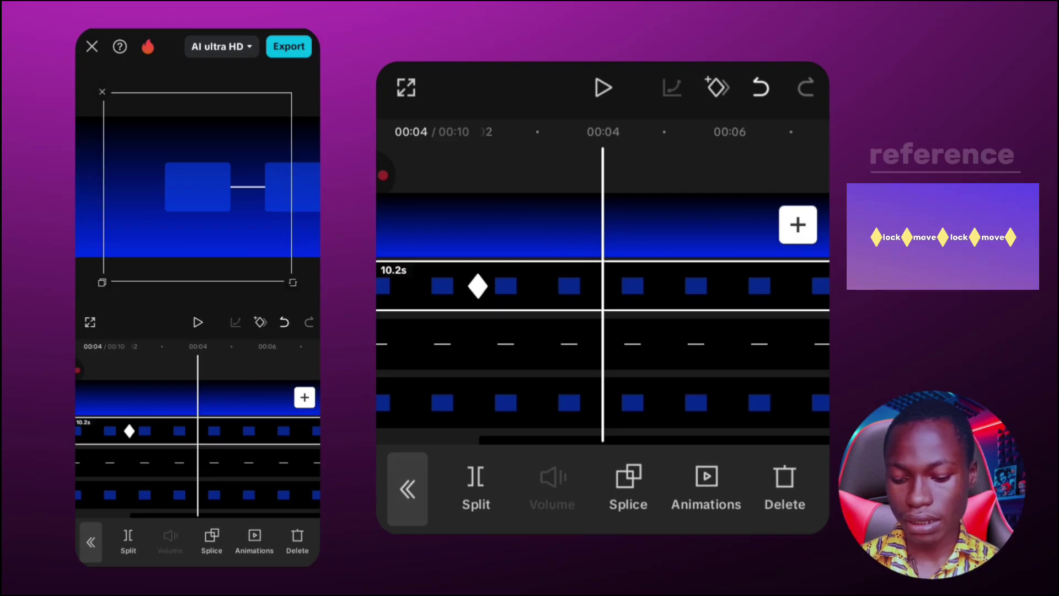
pyautogui.click(717, 88)
pyautogui.click(632, 344)
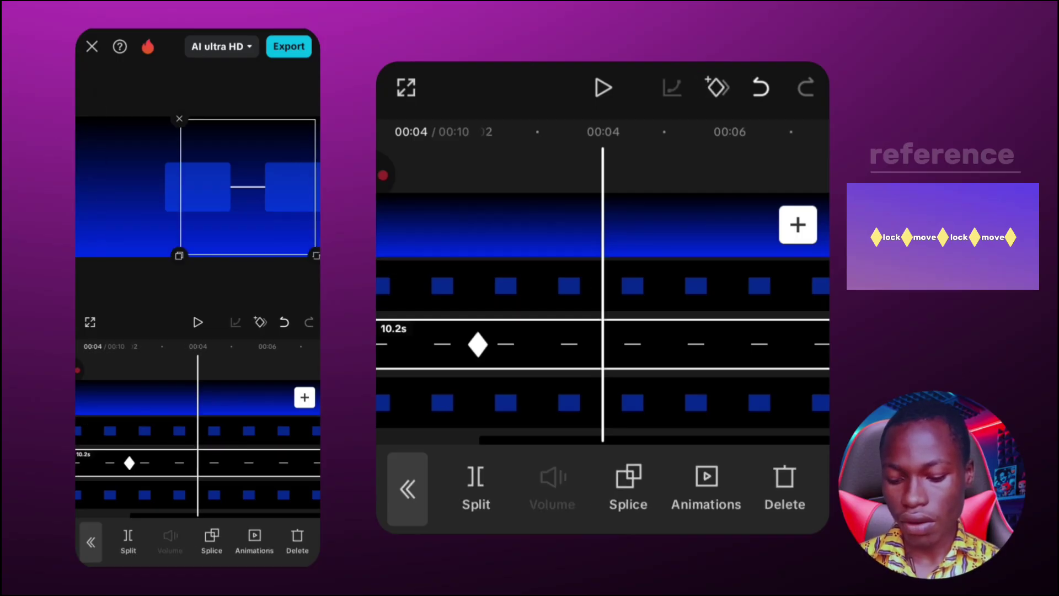
pyautogui.click(717, 88)
pyautogui.click(632, 402)
pyautogui.click(717, 87)
# Add a keyframe at 00:04 to the second white line and the tall blue rectangle overlays.
pyautogui.scroll(-1, 602, 353)
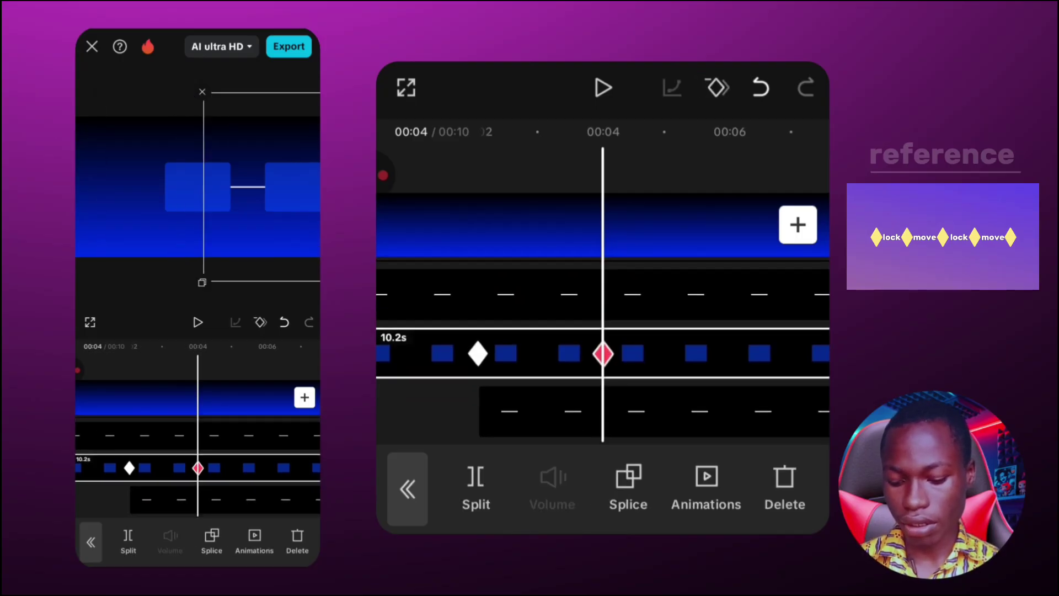
pyautogui.click(632, 411)
pyautogui.click(717, 87)
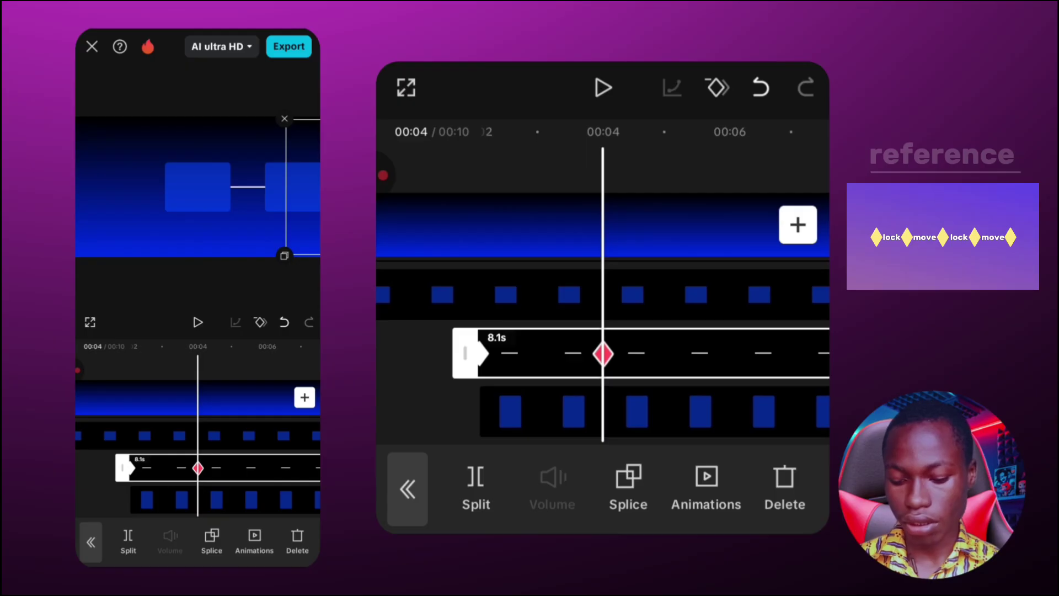
pyautogui.click(632, 411)
pyautogui.click(716, 87)
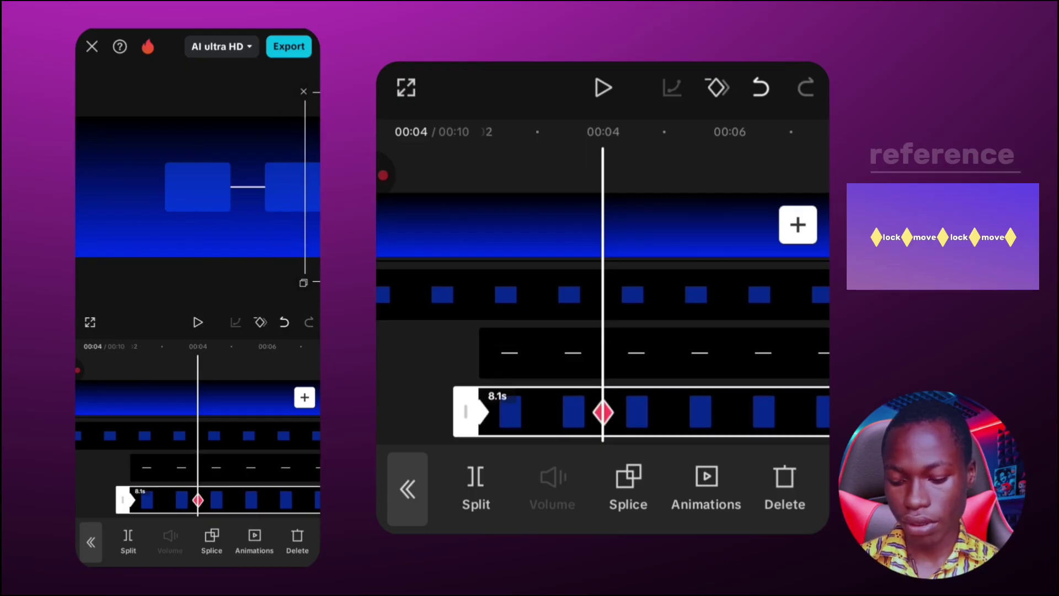
pyautogui.click(407, 489)
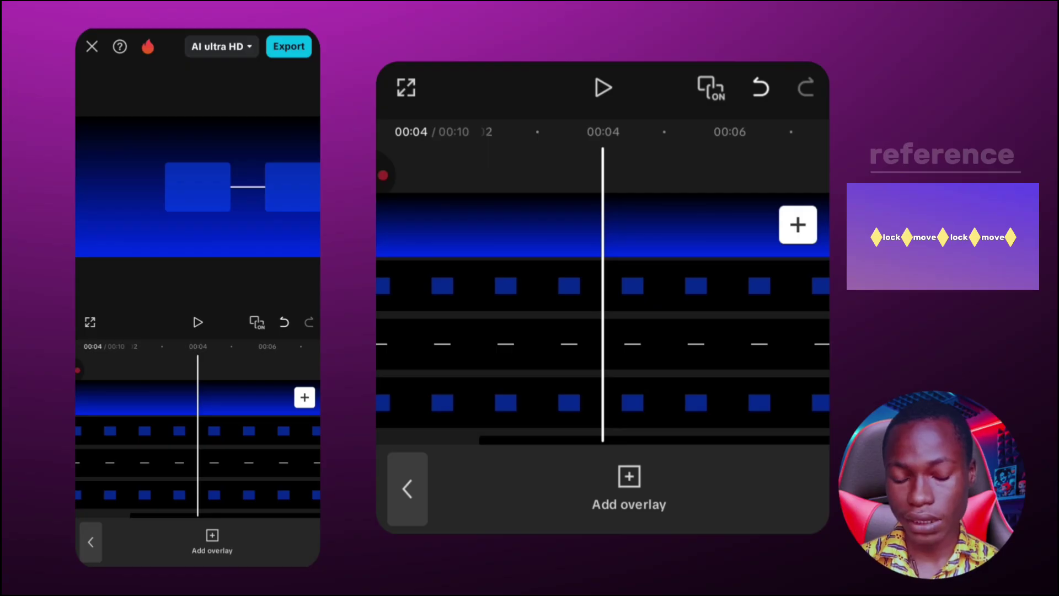
# Check the blue rectangle and white line overlays for keyframes at 00:04.
pyautogui.click(632, 285)
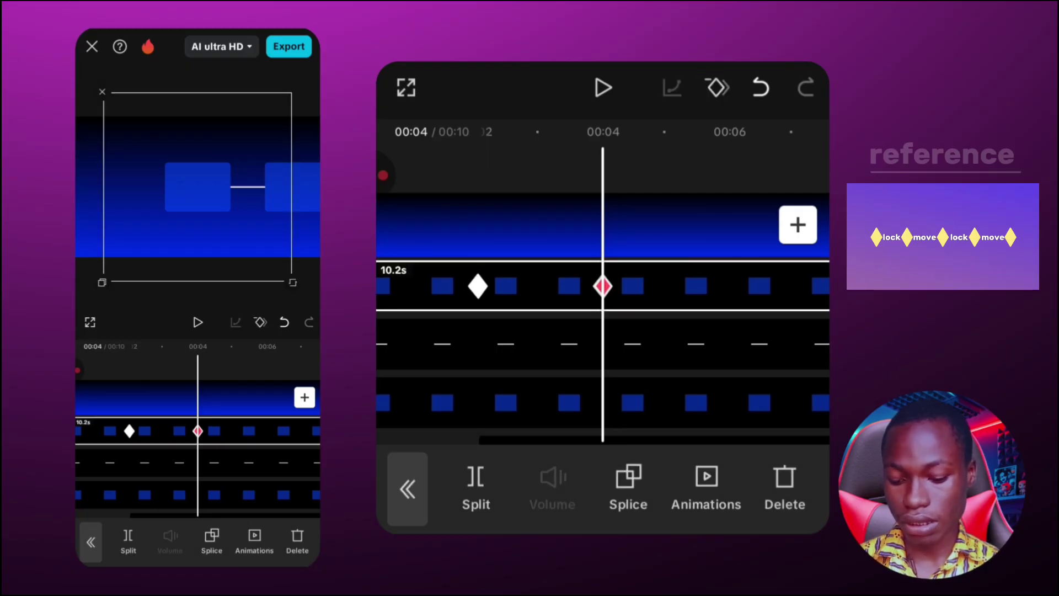
pyautogui.click(91, 542)
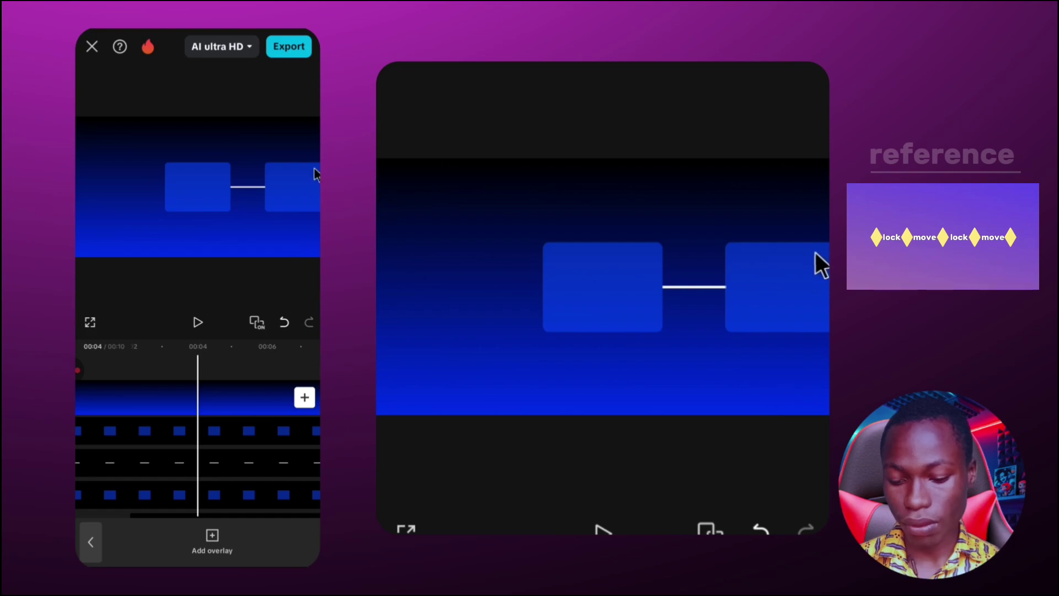
pyautogui.click(302, 217)
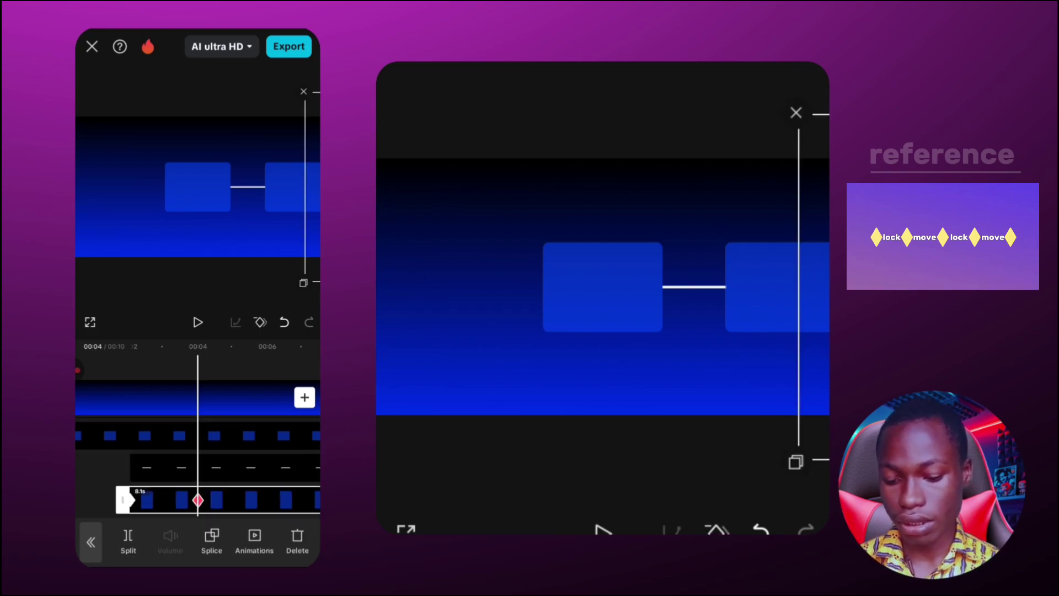
pyautogui.click(250, 467)
pyautogui.click(249, 435)
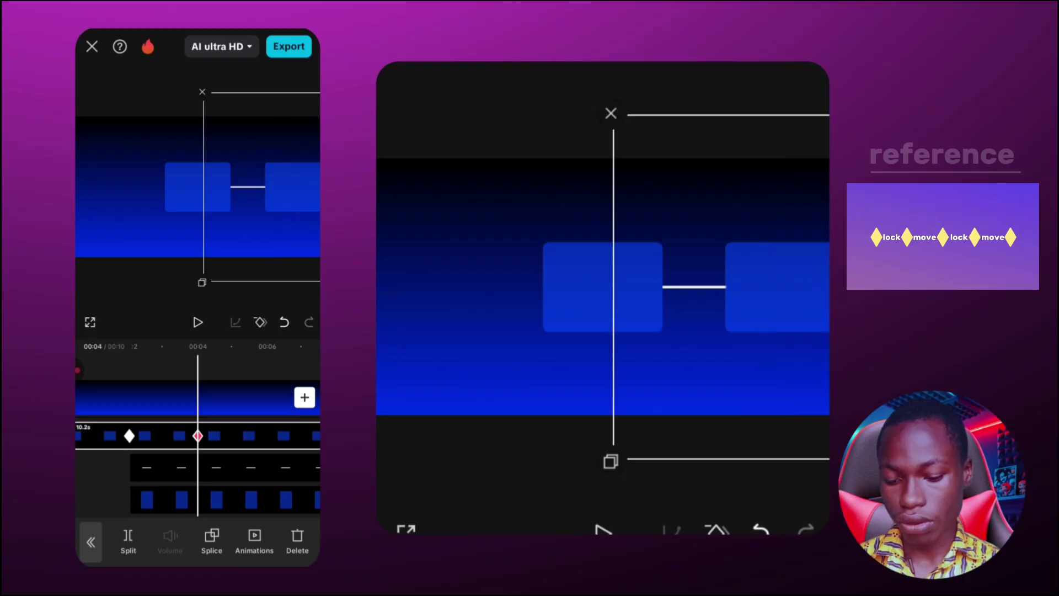
pyautogui.click(91, 542)
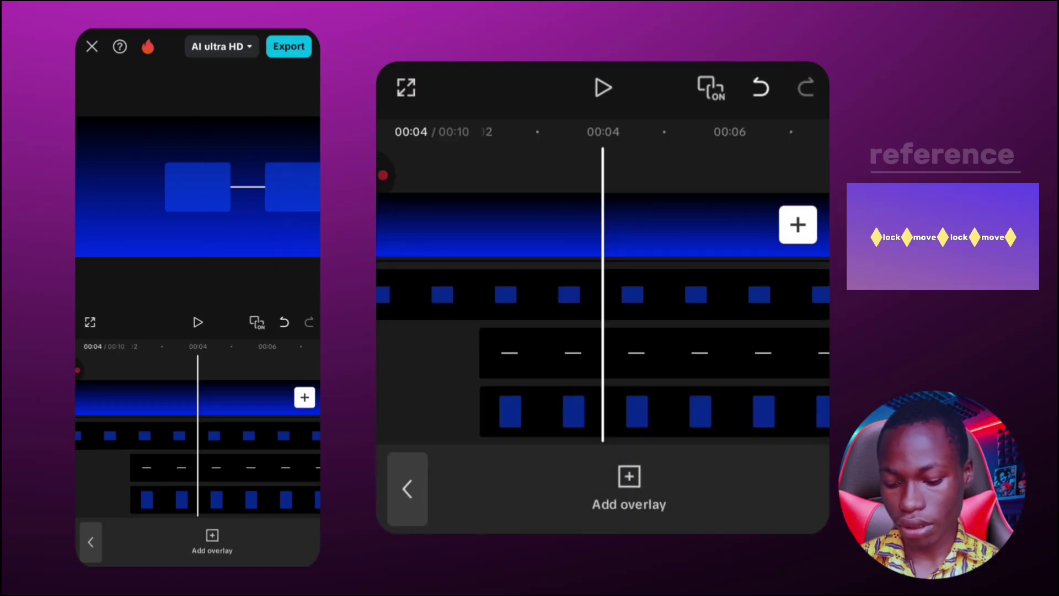
# At 00:04, move the second blue rectangle to the centre of the frame and shift the first white line to its left.
pyautogui.scroll(2, 197, 463)
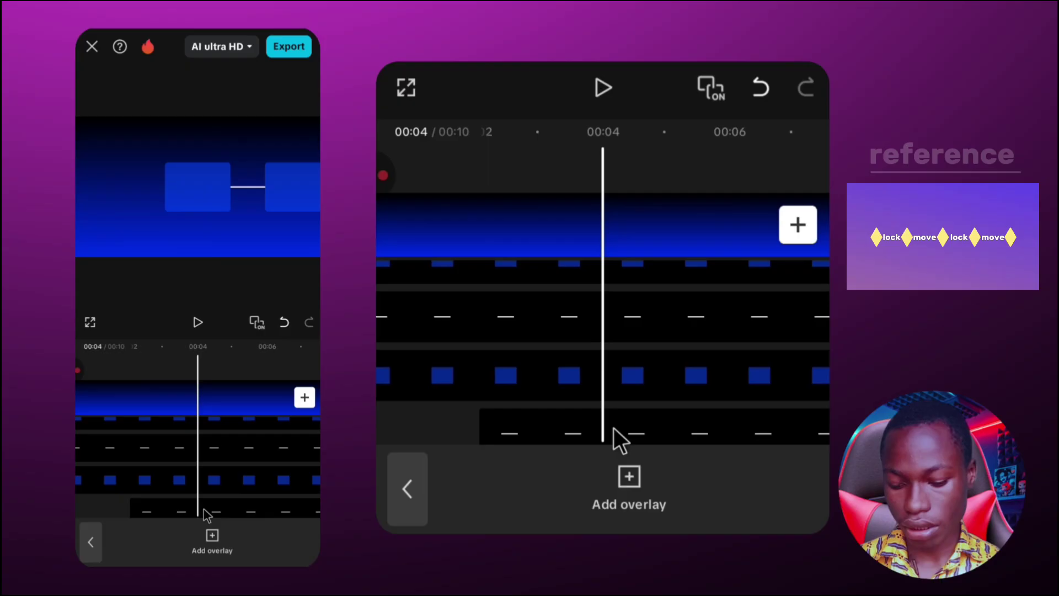
pyautogui.click(629, 372)
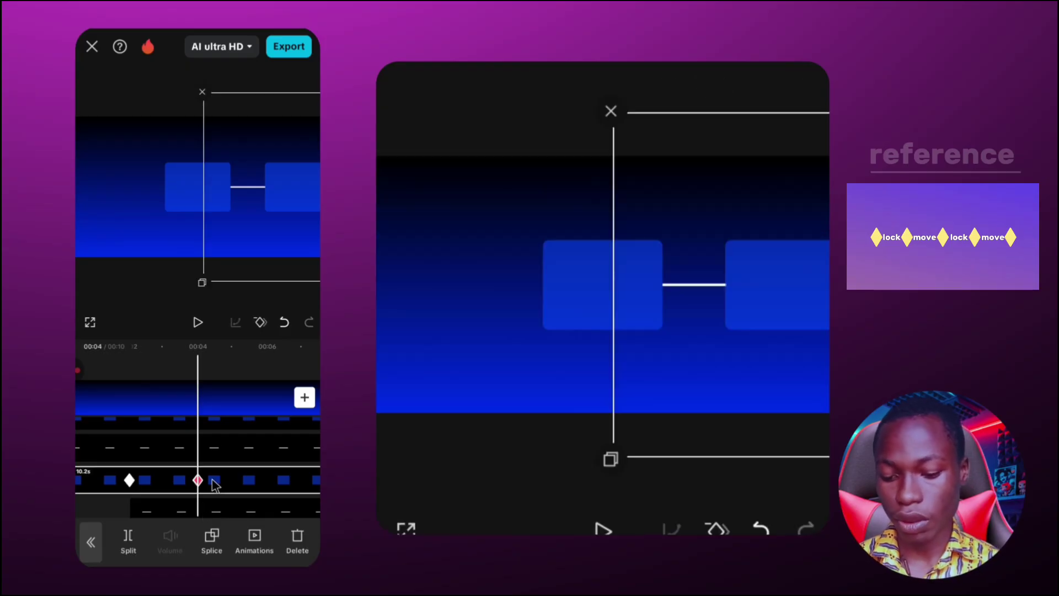
pyautogui.moveTo(205, 187); pyautogui.dragTo(198, 187)
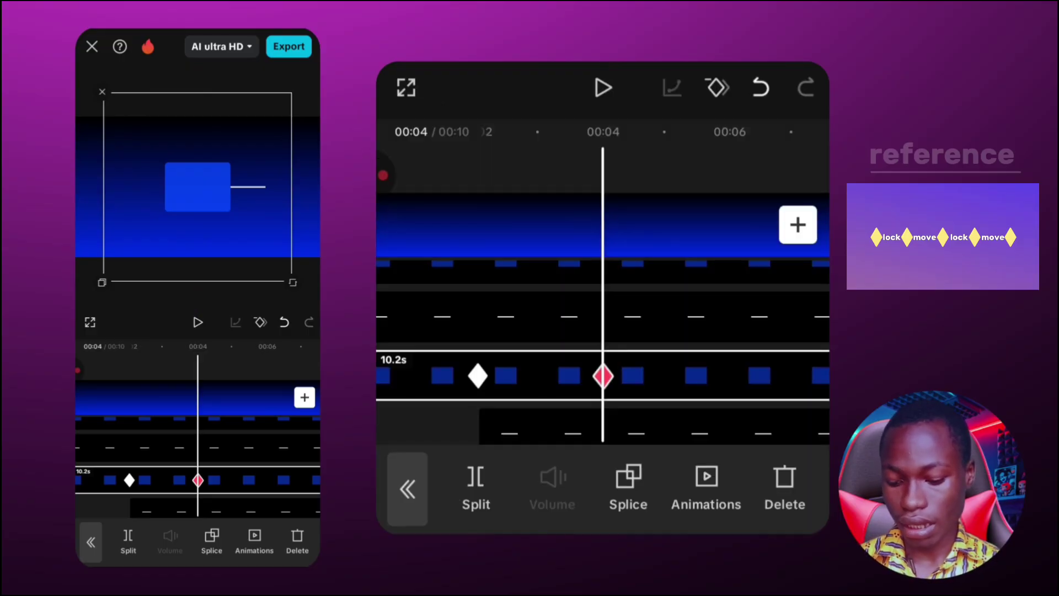
pyautogui.click(90, 542)
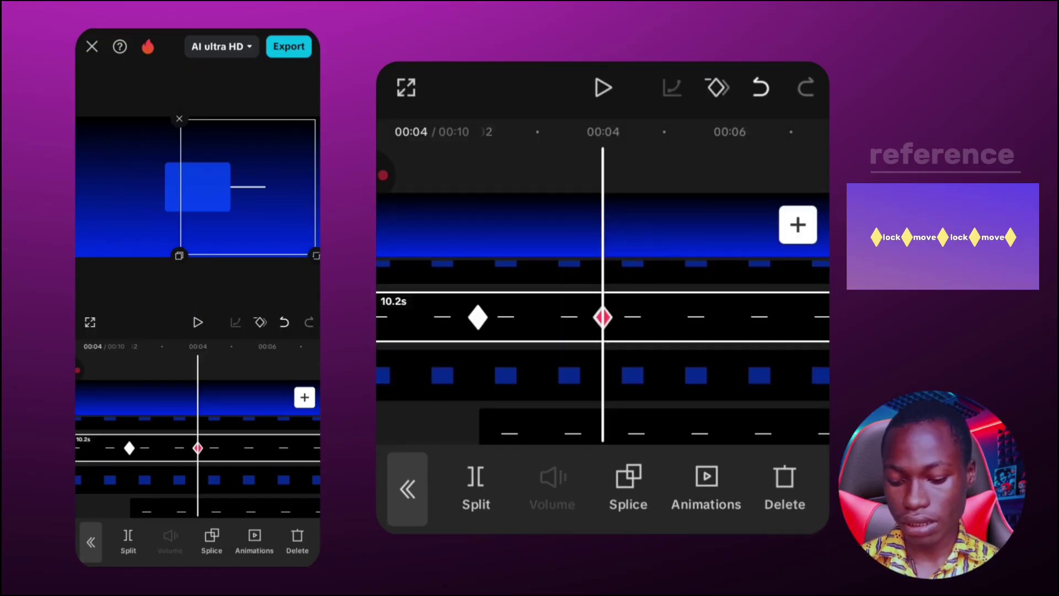
pyautogui.moveTo(247, 187); pyautogui.dragTo(161, 189)
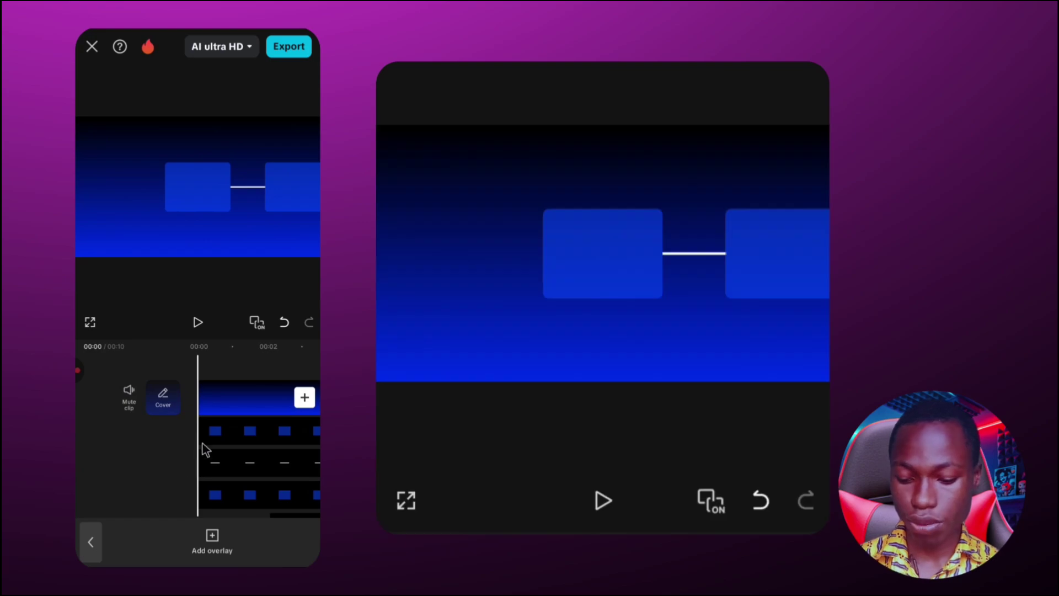
# Play the animation from the start to check how the boxes and connecting lines hold and move.
pyautogui.click(197, 323)
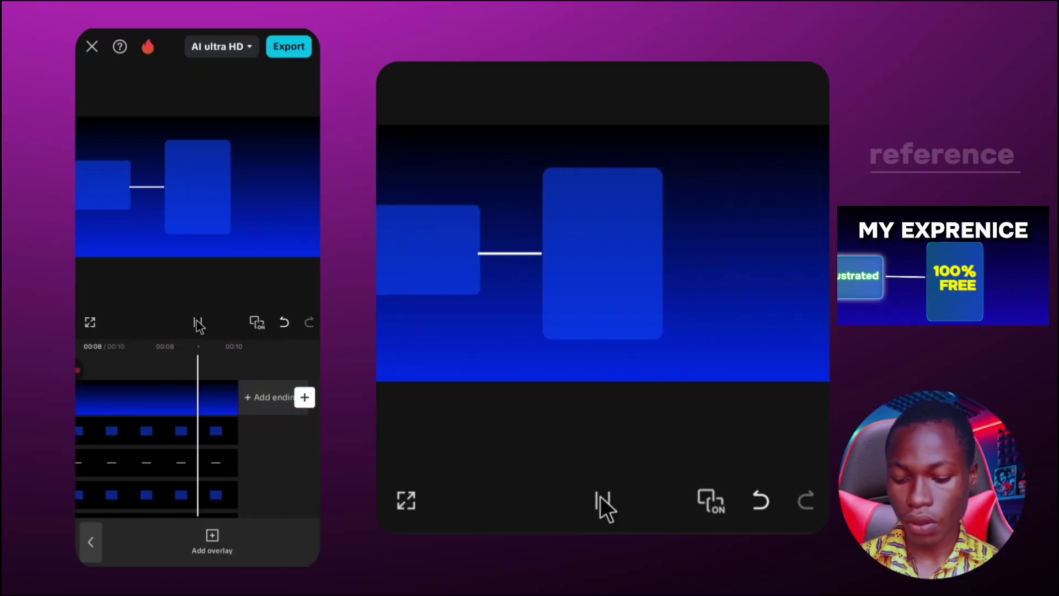
pyautogui.click(601, 499)
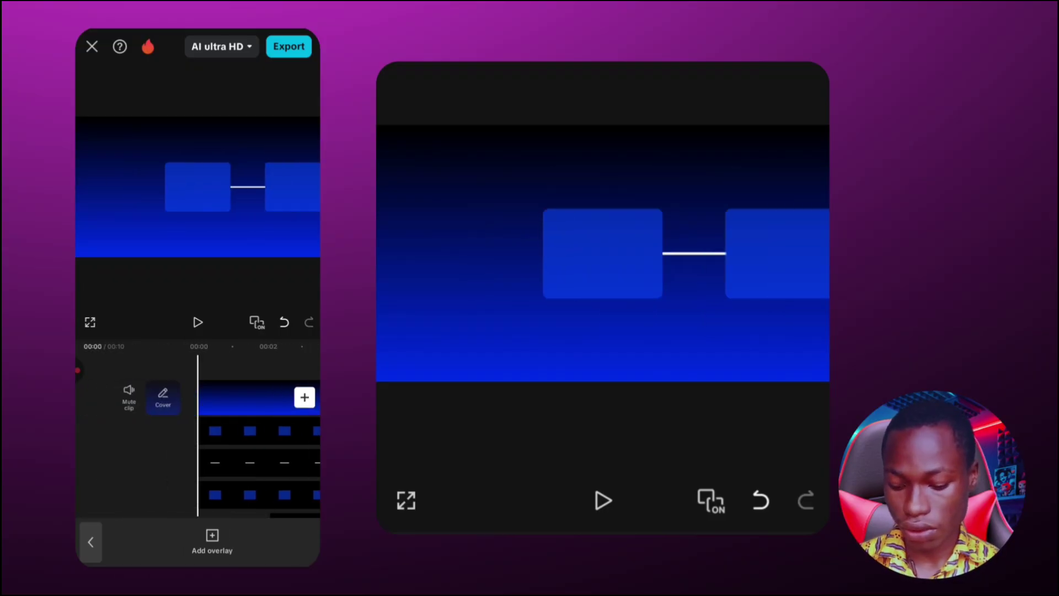
pyautogui.click(91, 542)
pyautogui.click(182, 542)
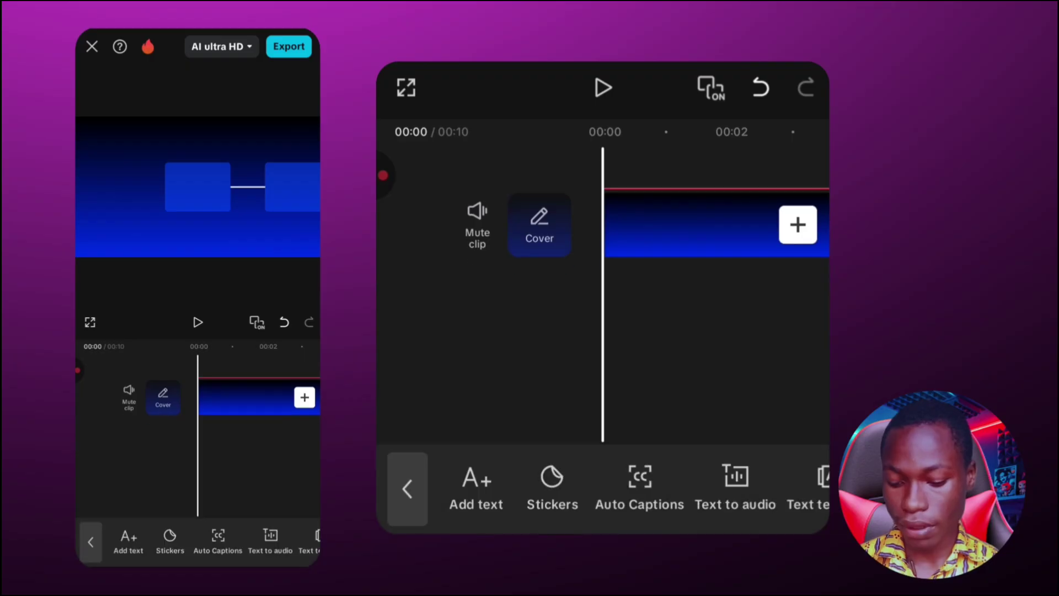
pyautogui.click(128, 540)
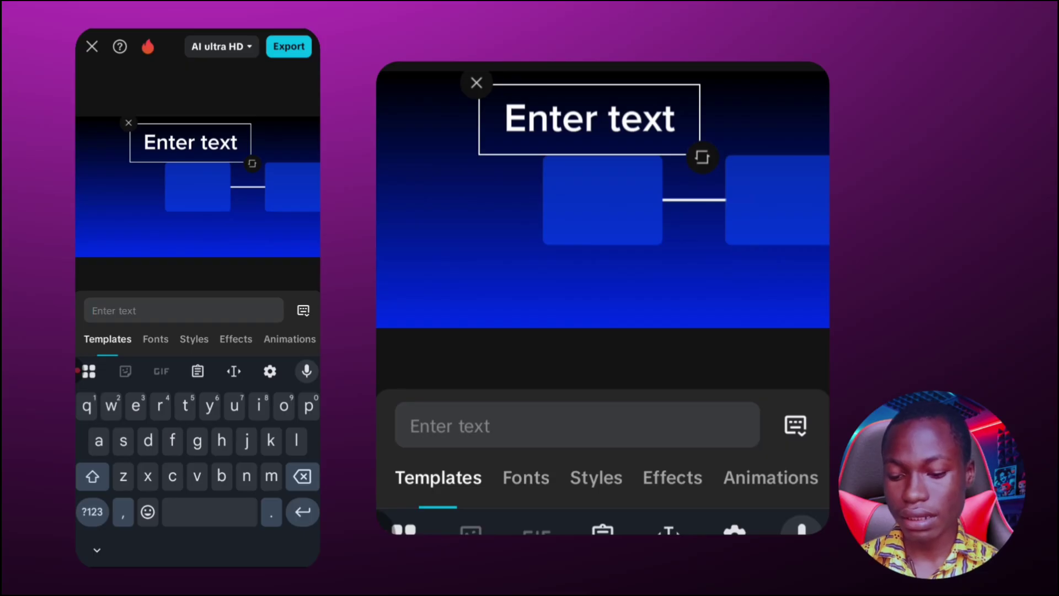
pyautogui.click(303, 310)
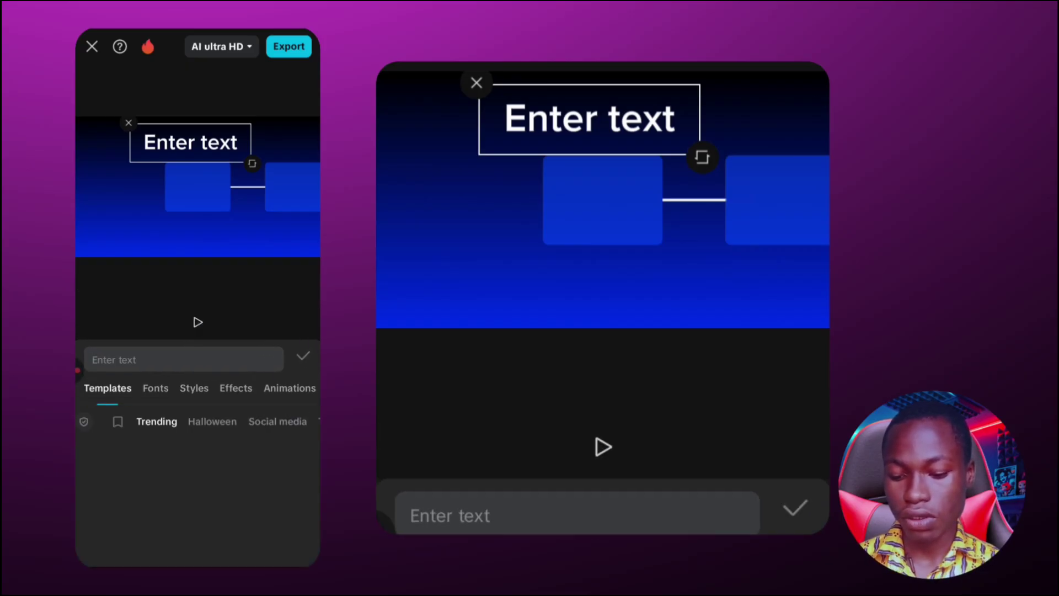
pyautogui.hscroll(1, 198, 397)
pyautogui.hscroll(-1, 197, 397)
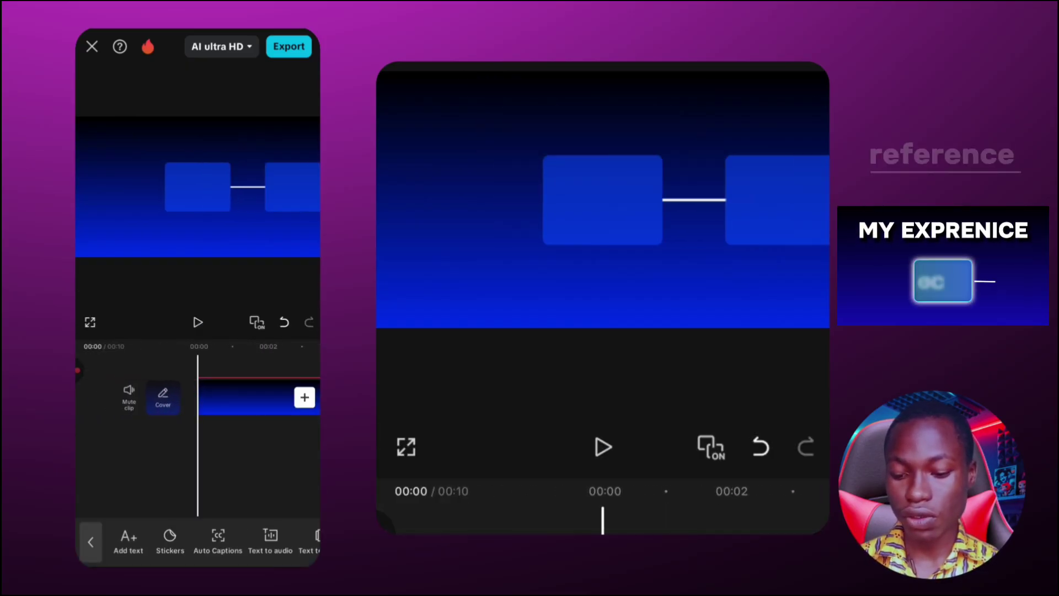
# Scrub the animation to 00:05 to examine where the boxes and lines sit.
pyautogui.hscroll(5, 197, 397)
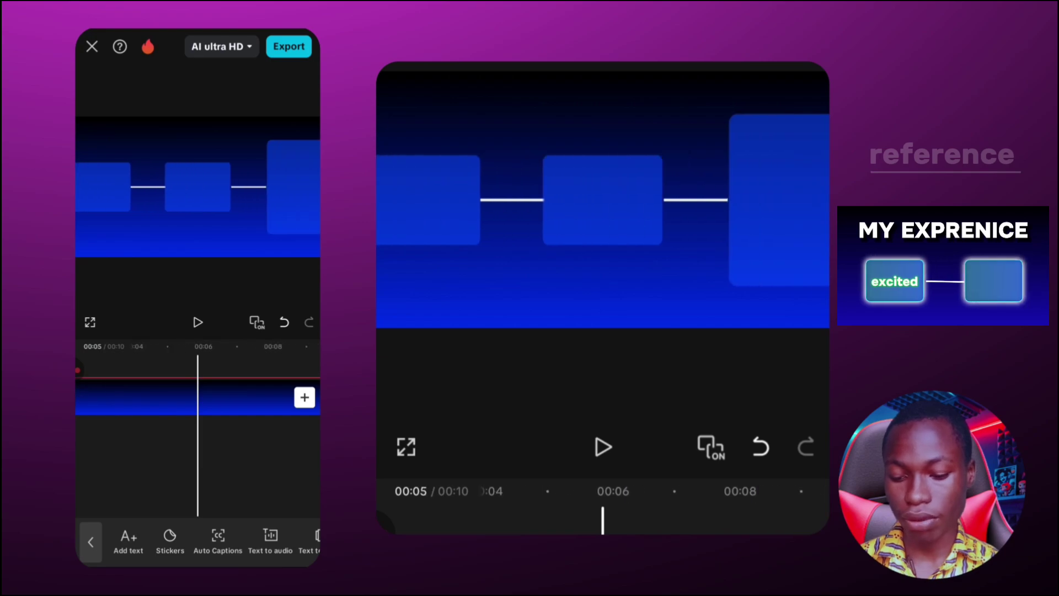